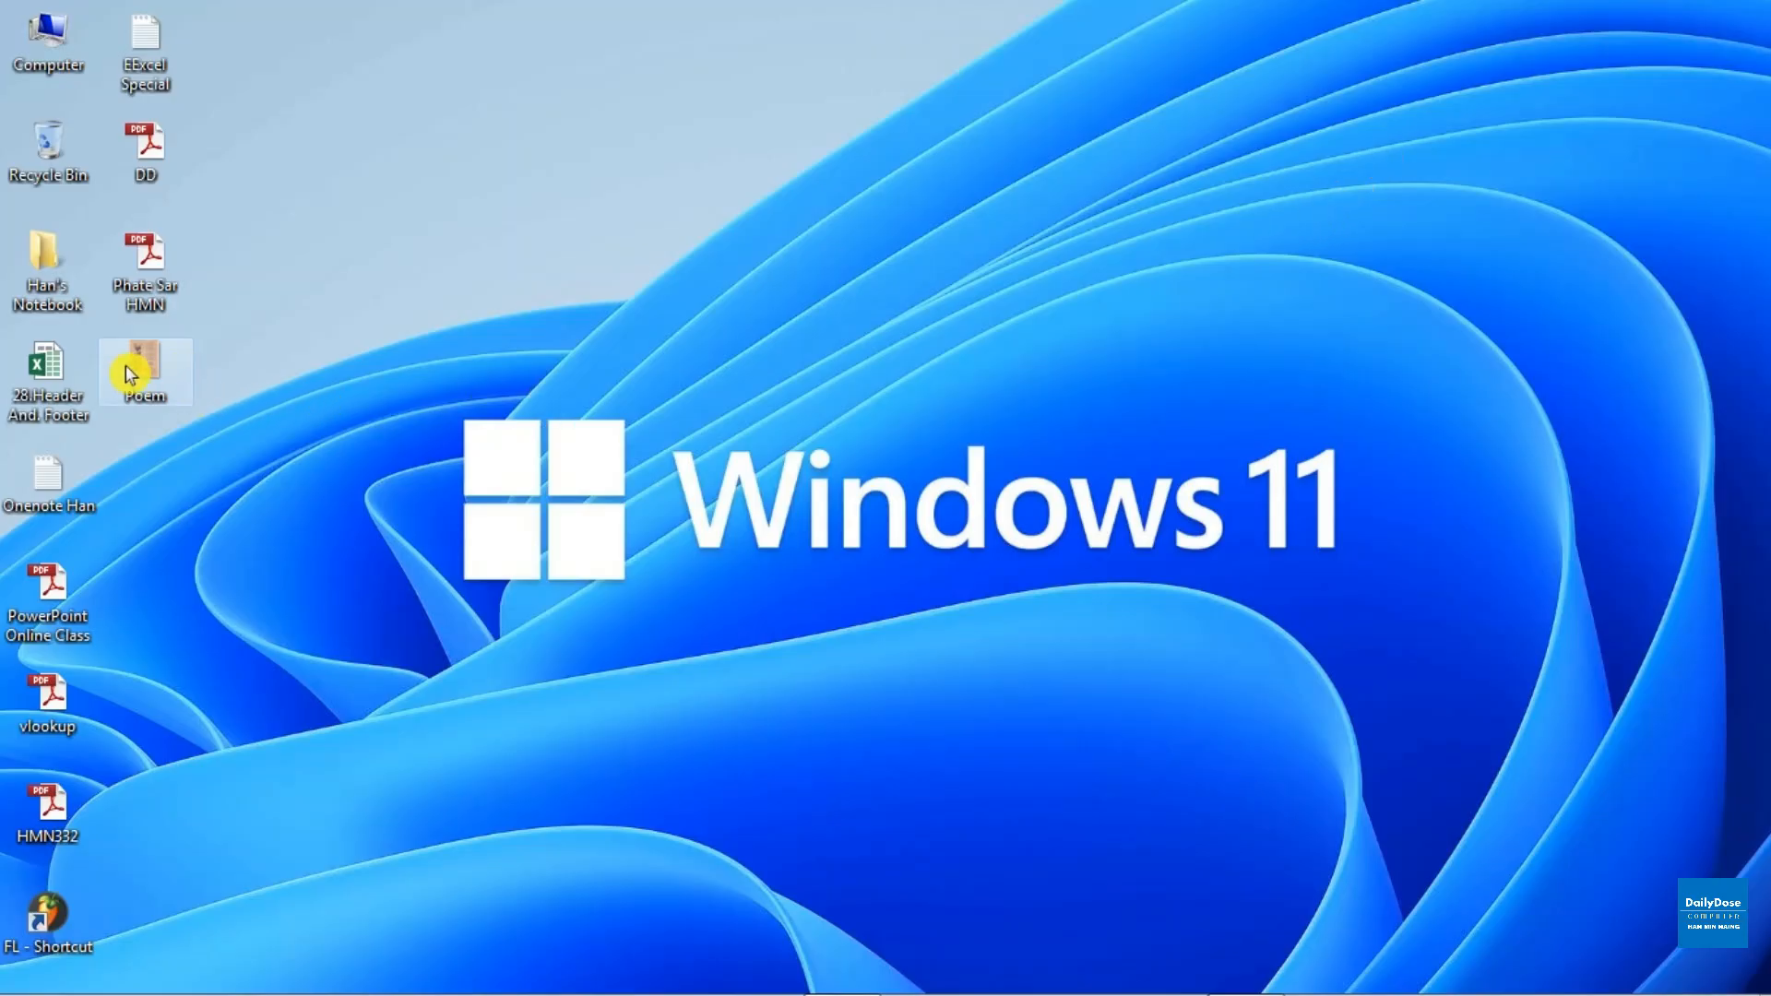
Open the Poem image from the desktop and examine the old scanned page.
{"action": "double_click", "coordinate": [147, 369]}
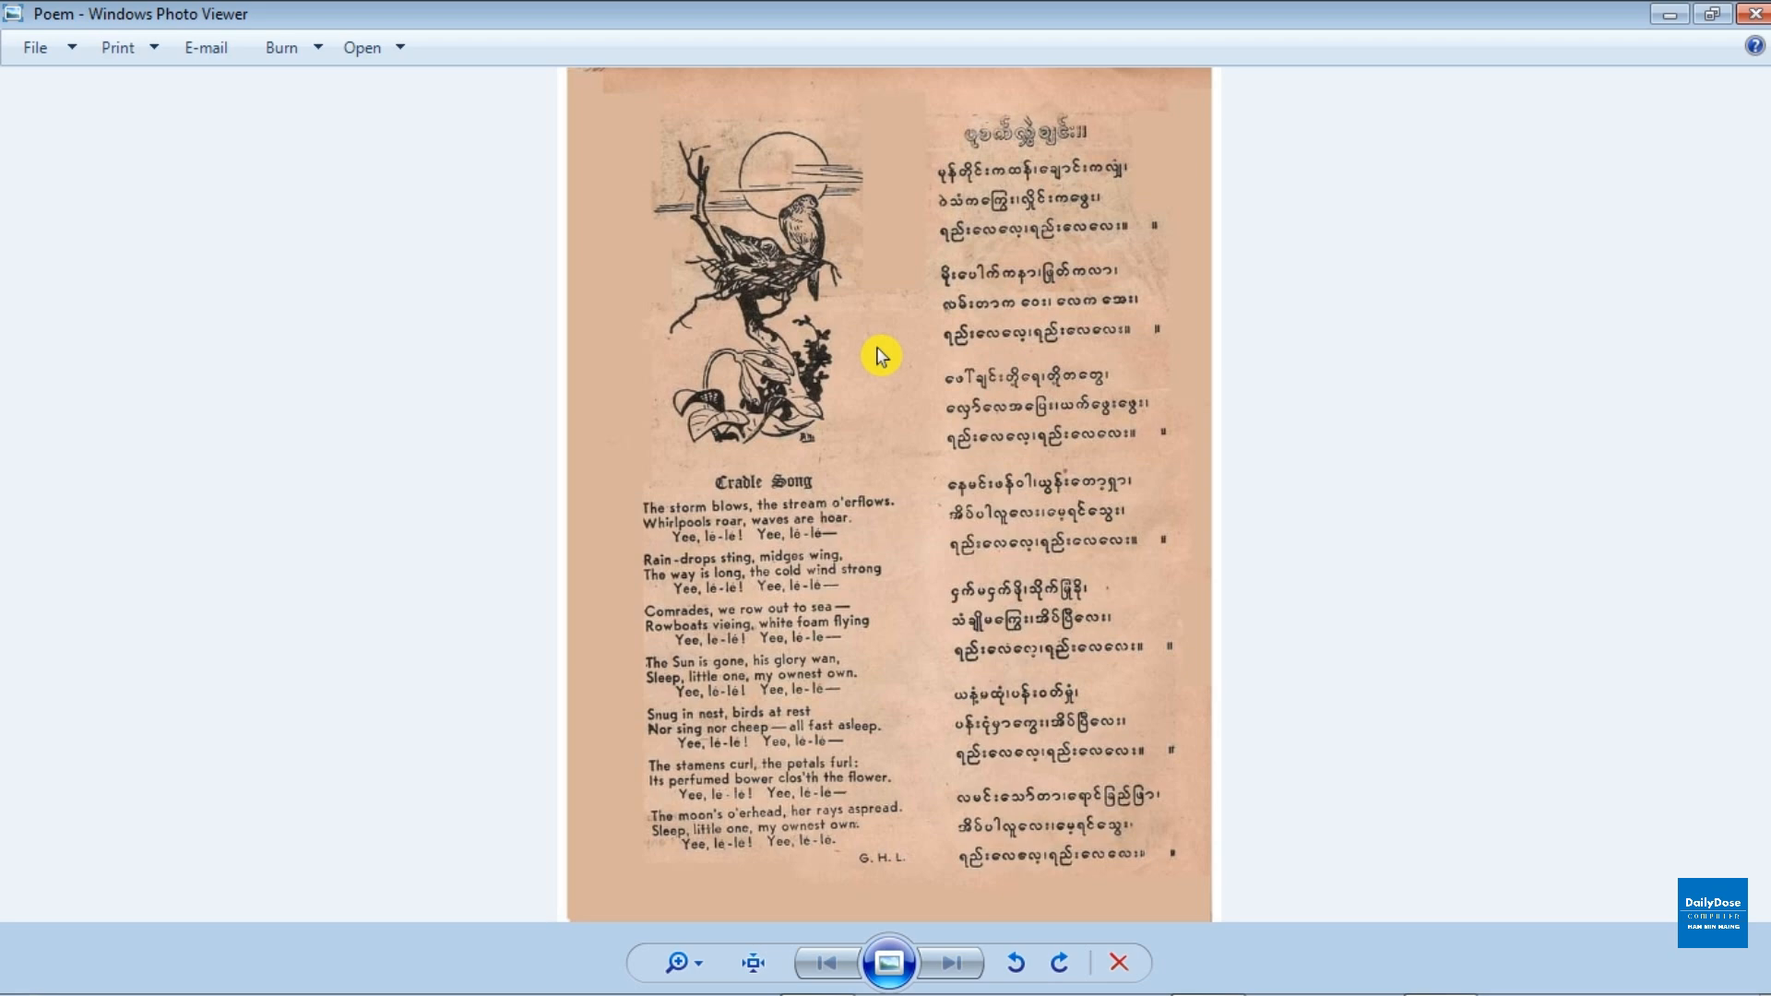
{"action": "left_click", "coordinate": [1667, 14]}
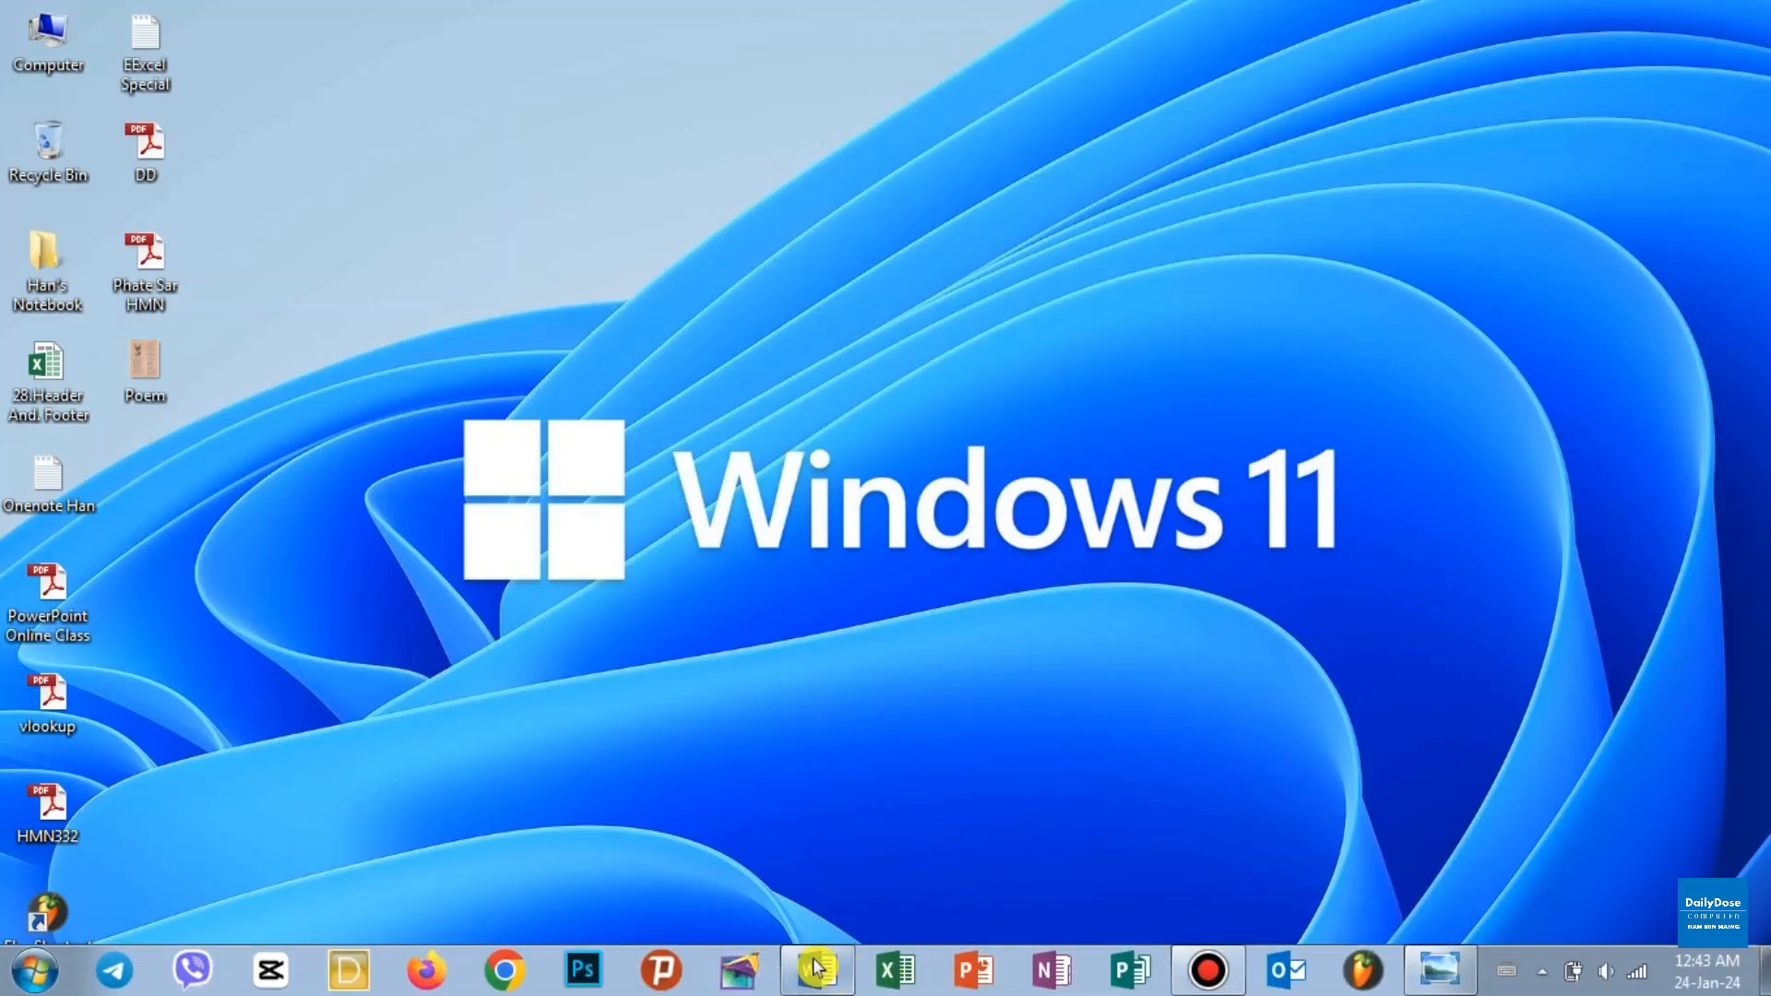
Switch to the blank Repair Old Document in Word and insert the Poem picture from the Desktop folder.
{"action": "left_click", "coordinate": [834, 973]}
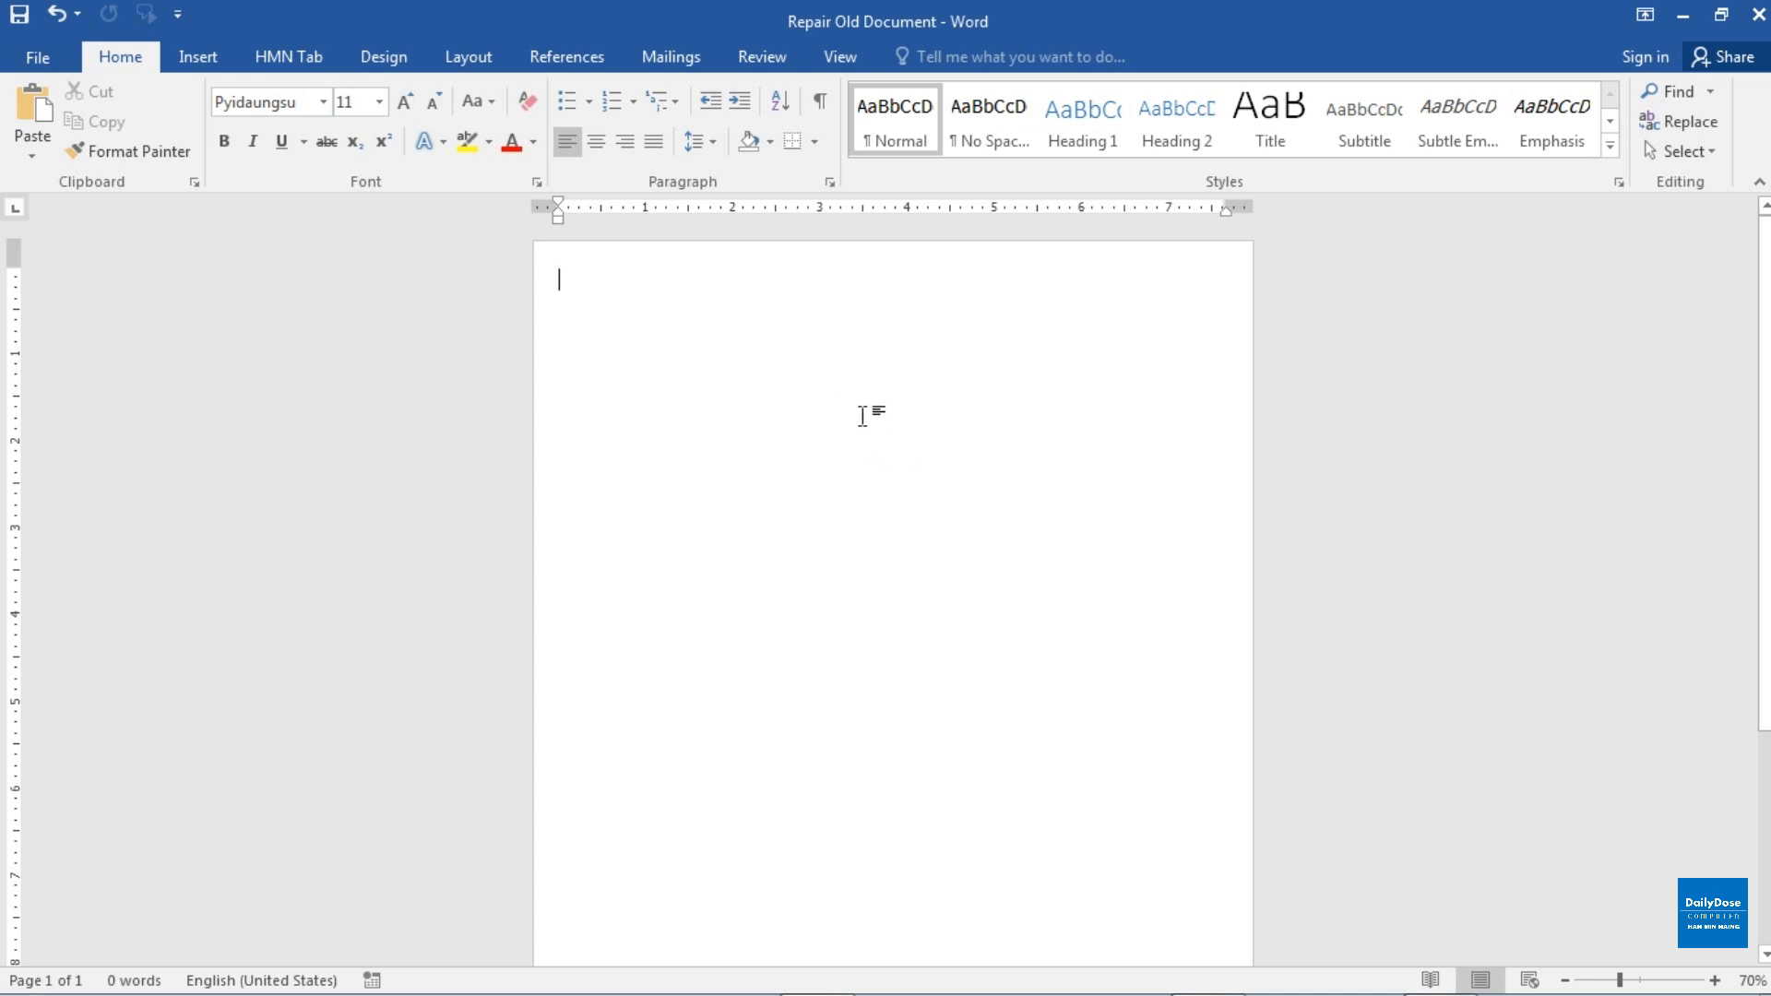
{"action": "left_click", "coordinate": [208, 58]}
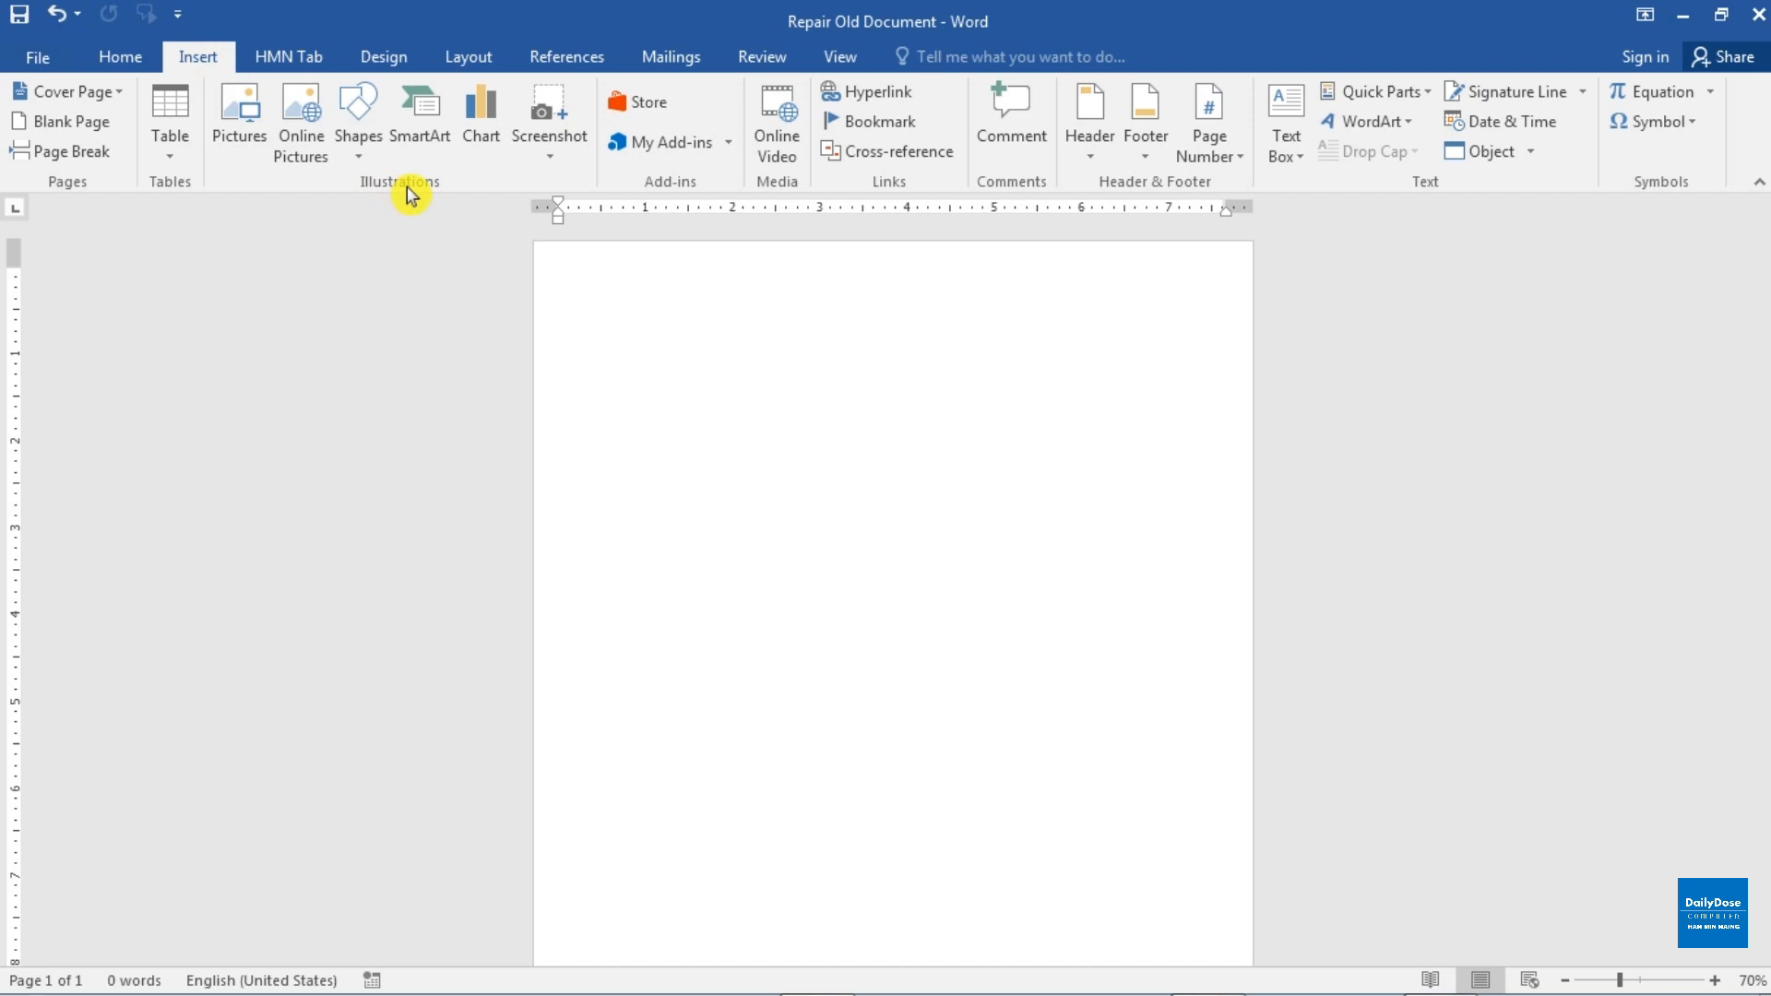
{"action": "left_click", "coordinate": [241, 115]}
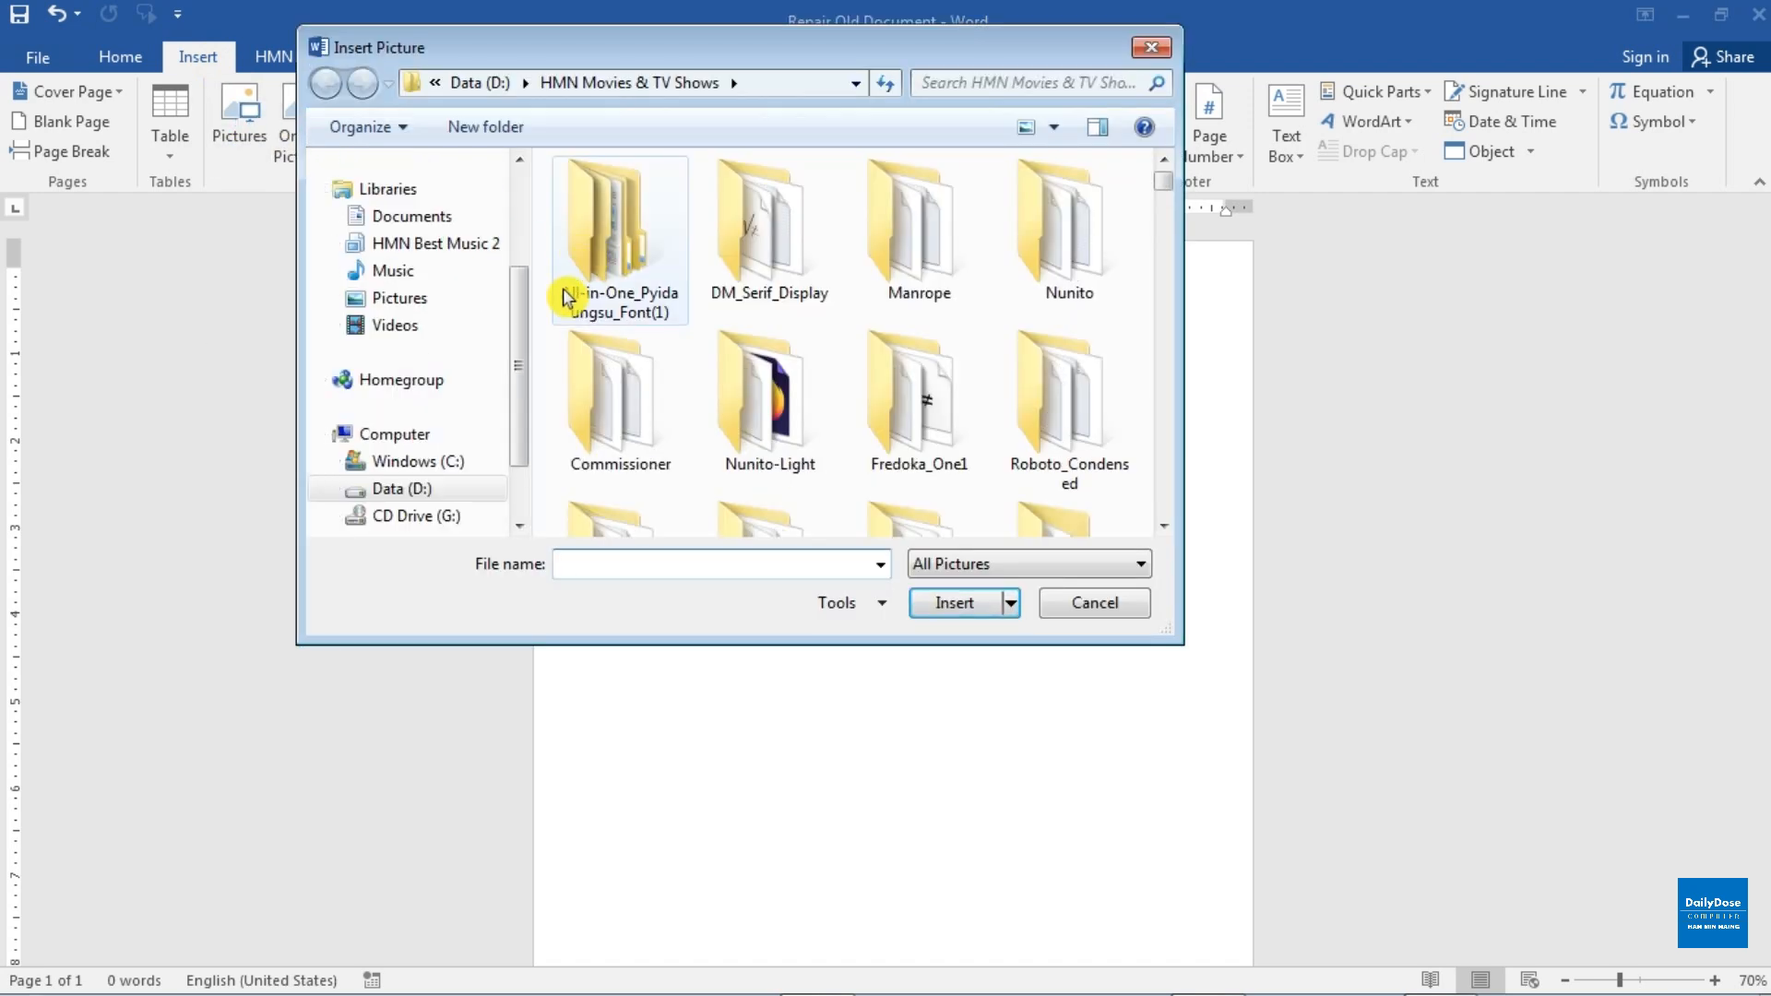
{"action": "left_click_drag", "start_coordinate": [513, 312], "coordinate": [514, 241]}
{"action": "left_click", "coordinate": [420, 286]}
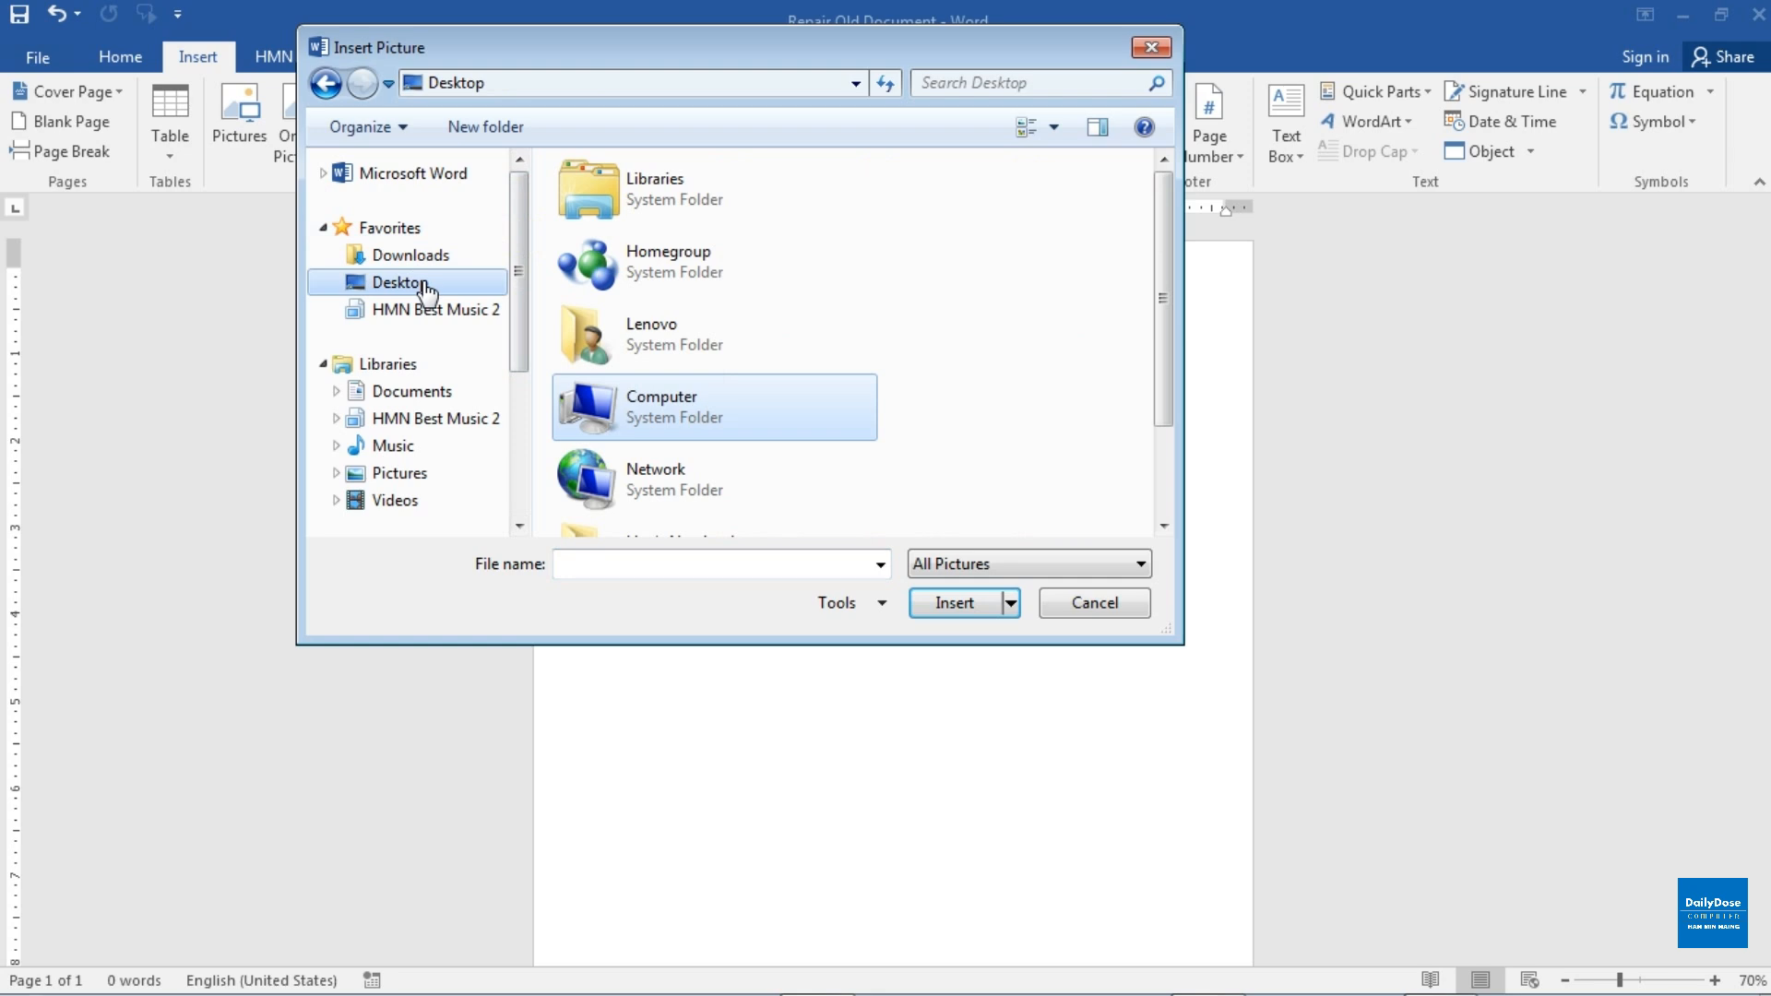
{"action": "left_click_drag", "start_coordinate": [1158, 324], "coordinate": [1150, 415]}
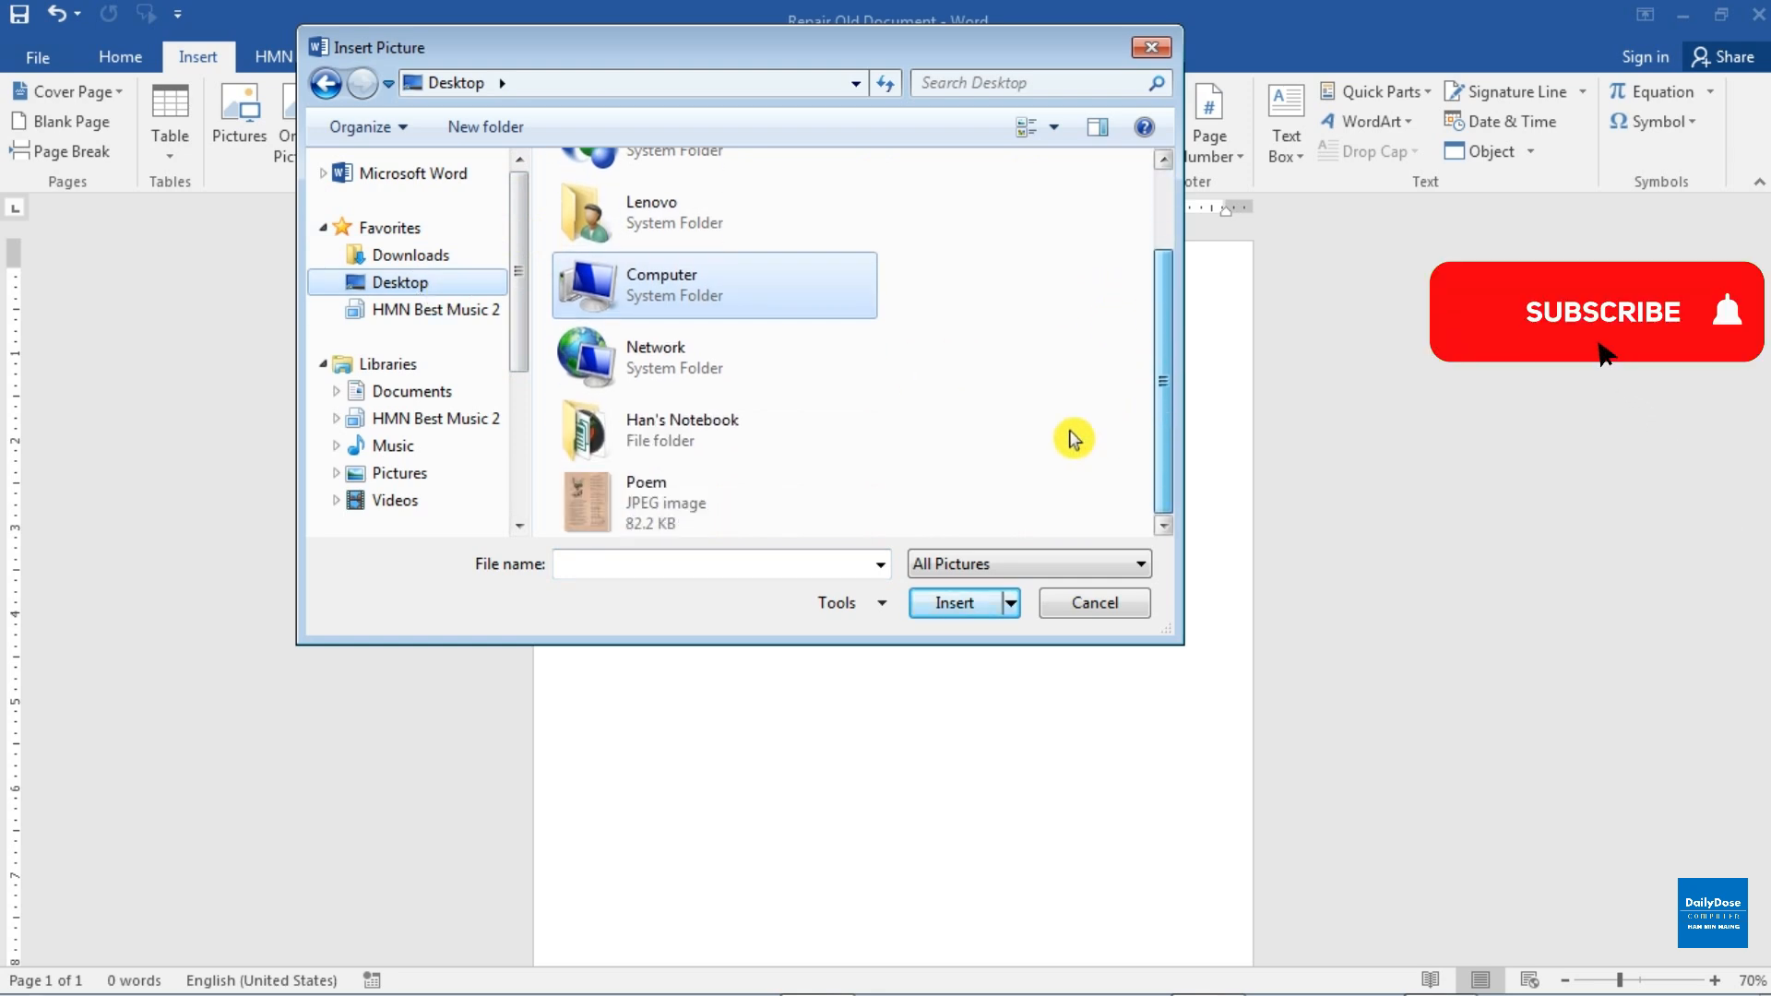
{"action": "left_click", "coordinate": [682, 502]}
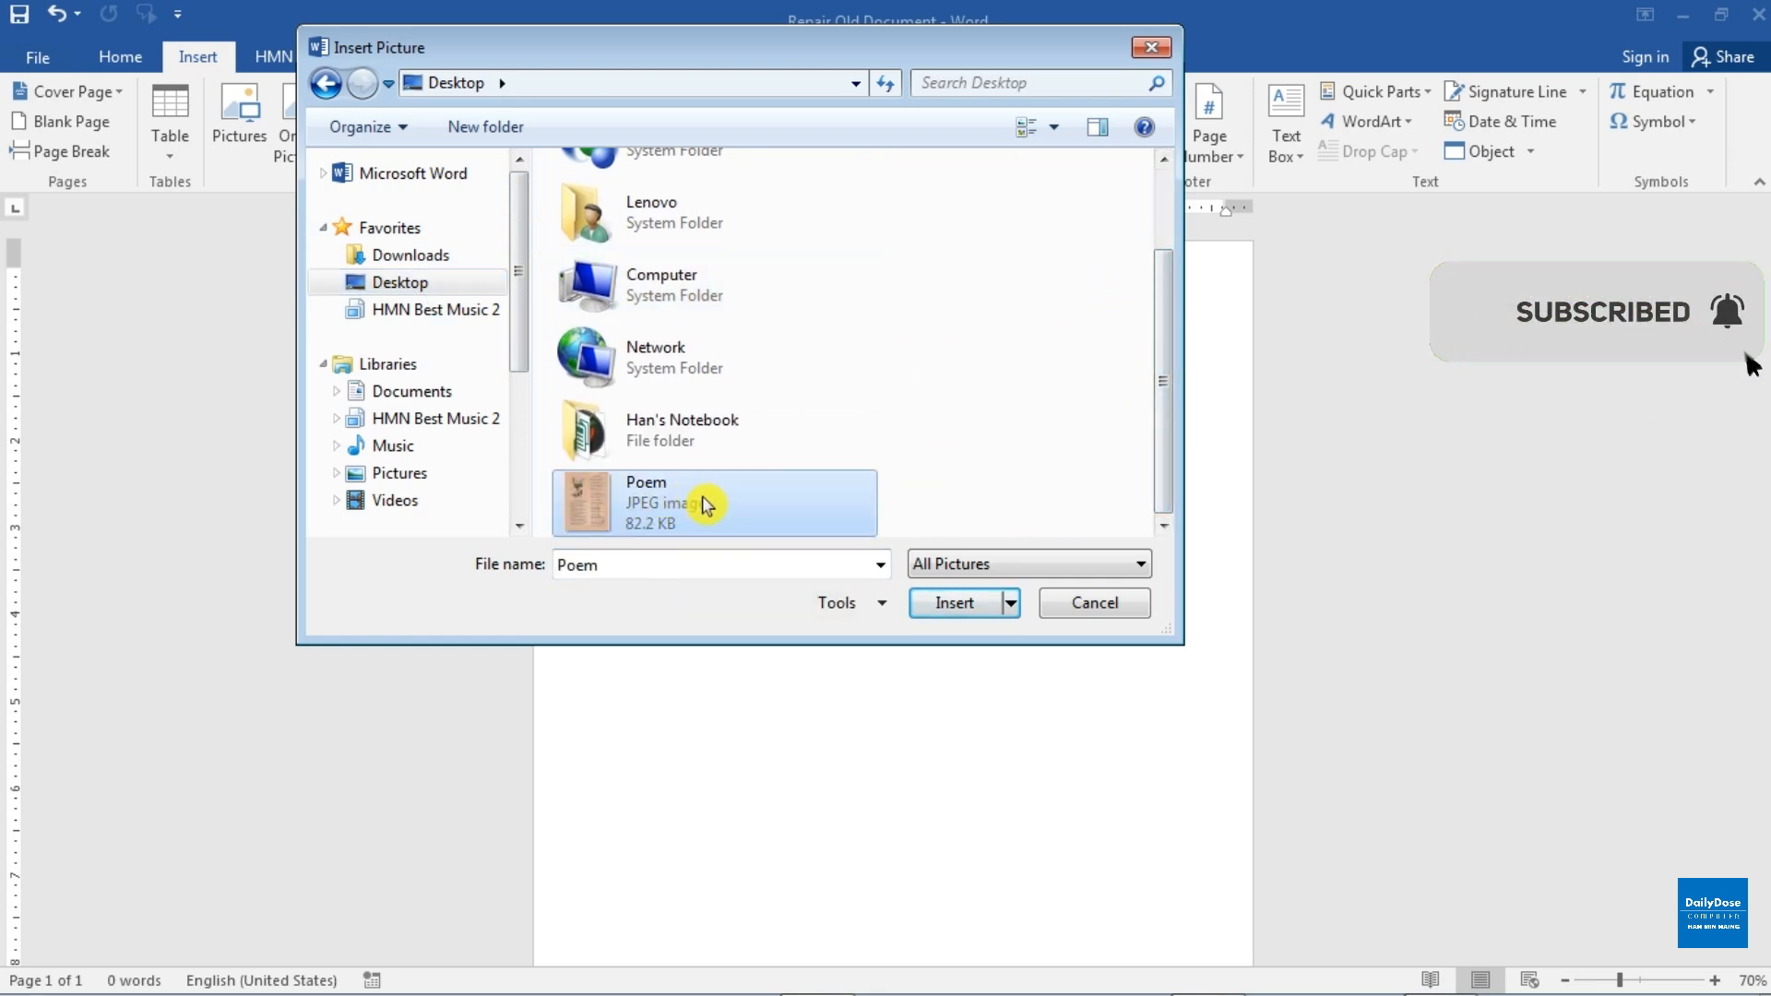
{"action": "left_click", "coordinate": [970, 611]}
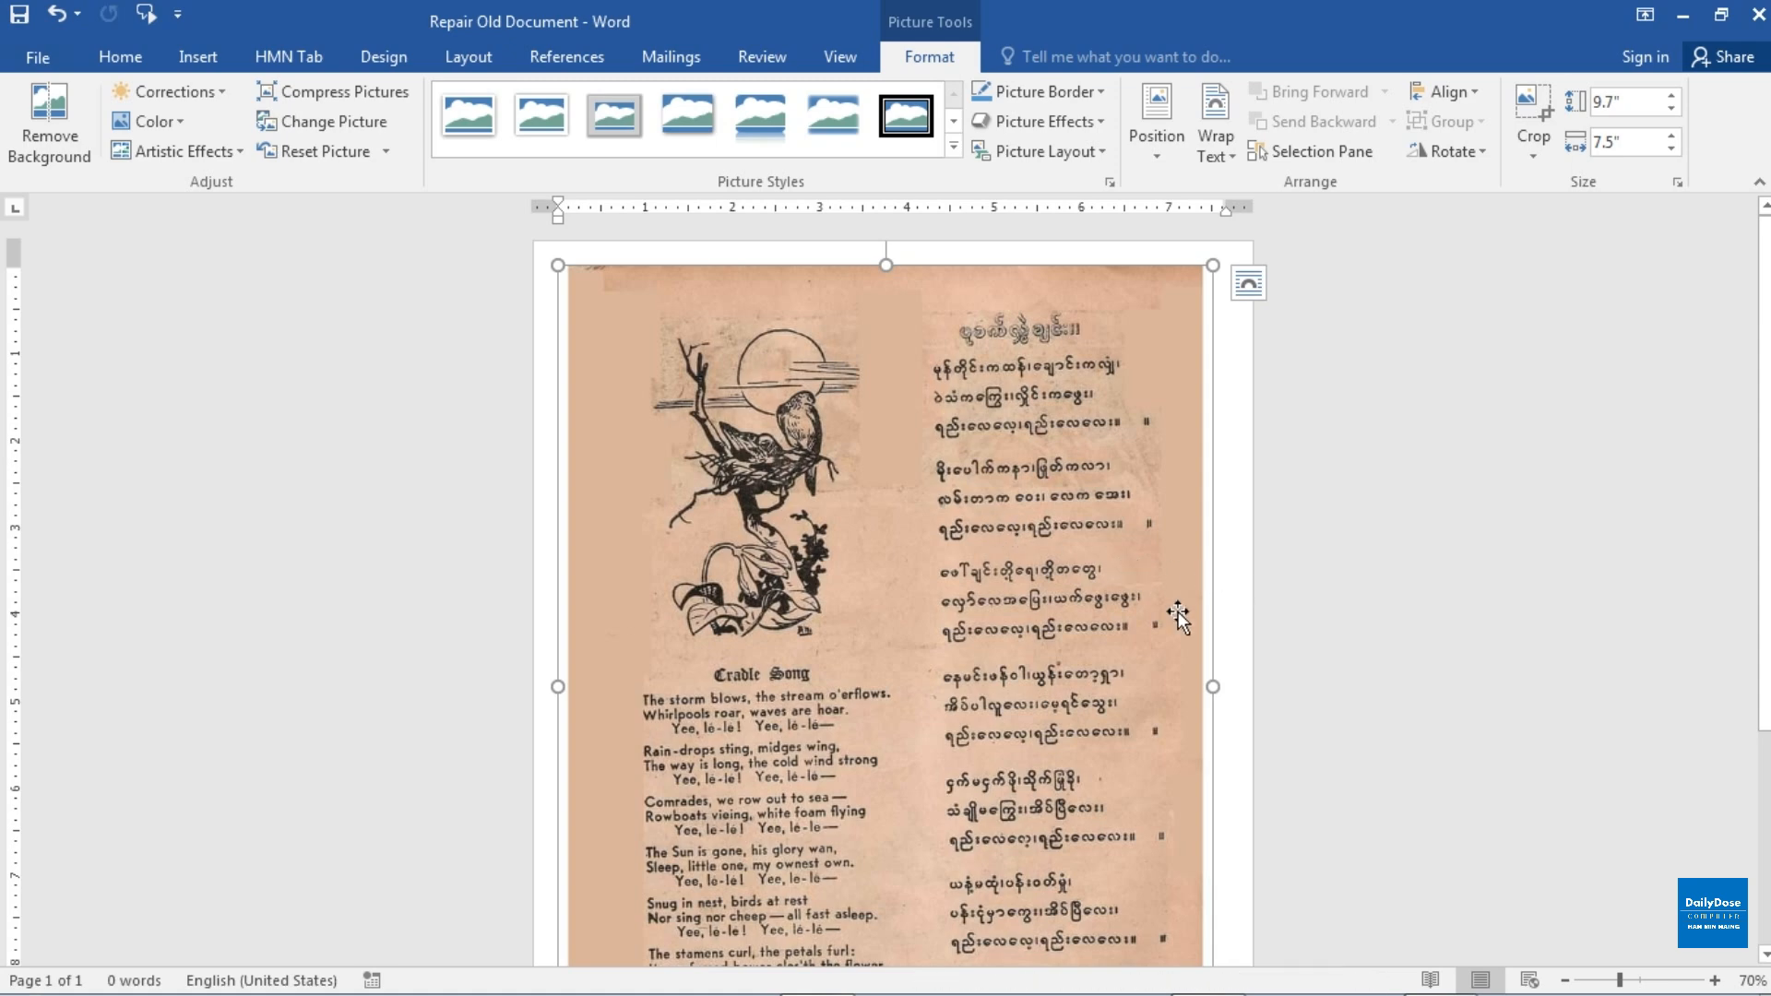
Set the text wrapping of the inserted poem picture to In Front of Text.
{"action": "left_click", "coordinate": [1566, 980]}
{"action": "left_click", "coordinate": [1566, 980]}
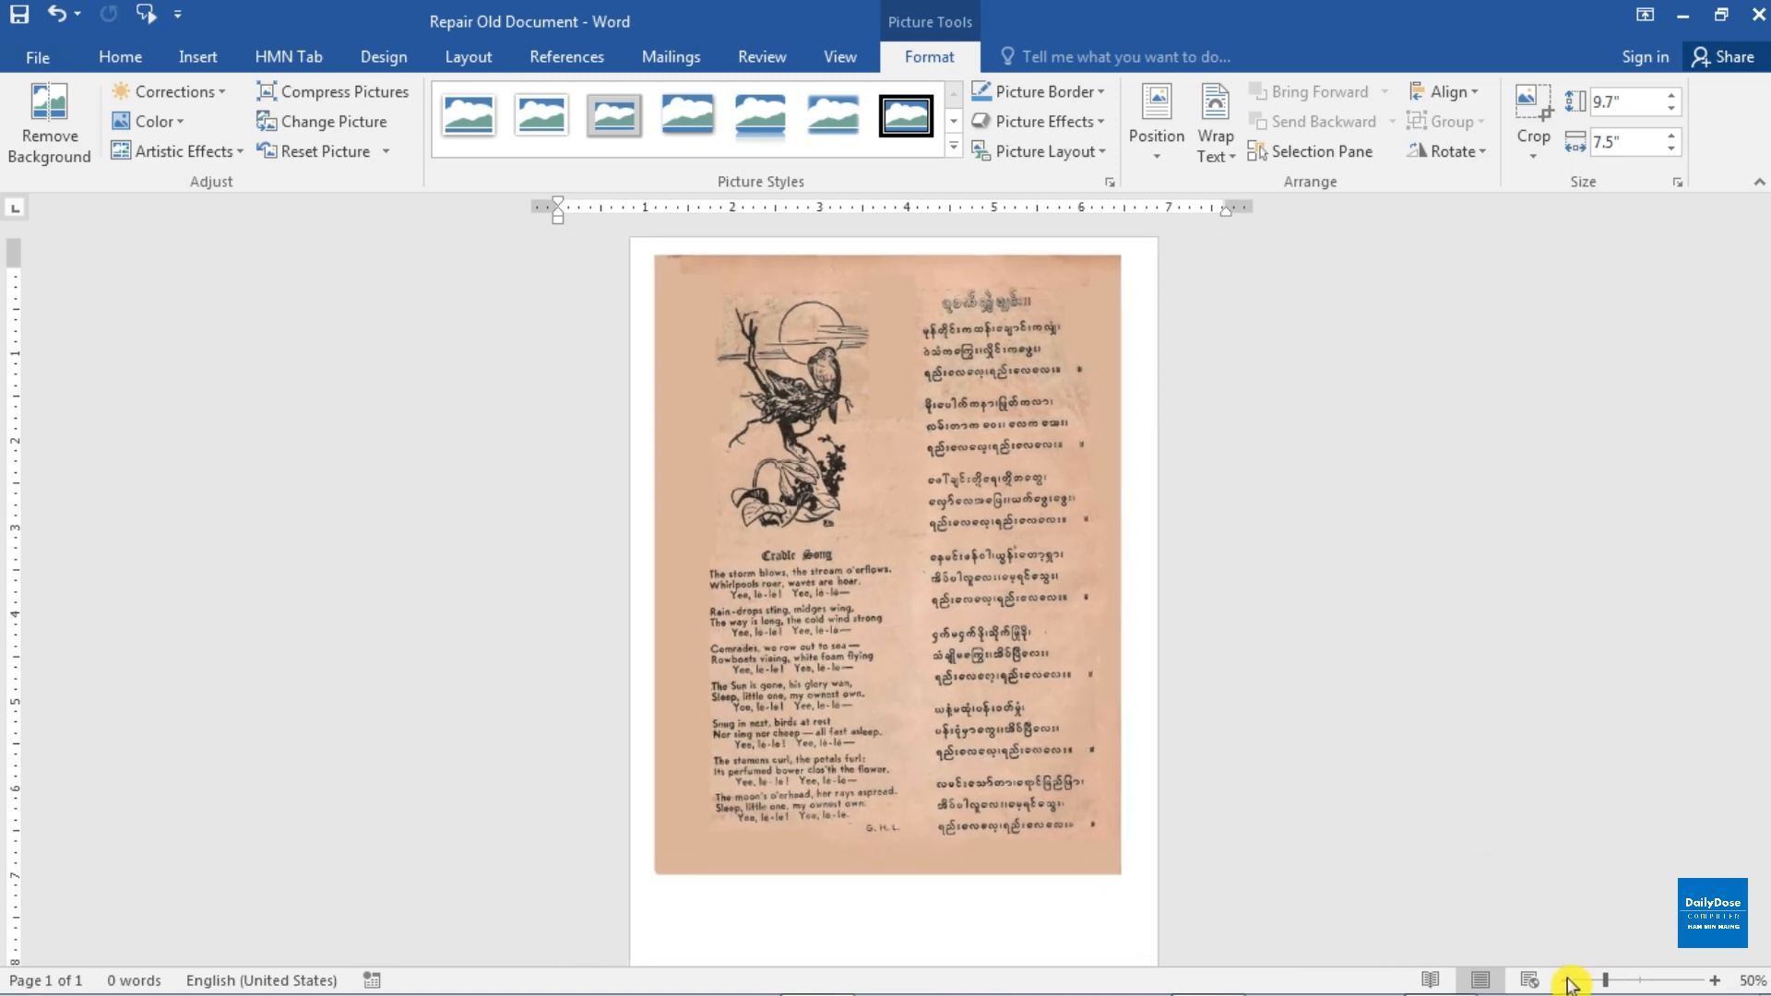
{"action": "left_click_drag", "start_coordinate": [1001, 600], "coordinate": [949, 539]}
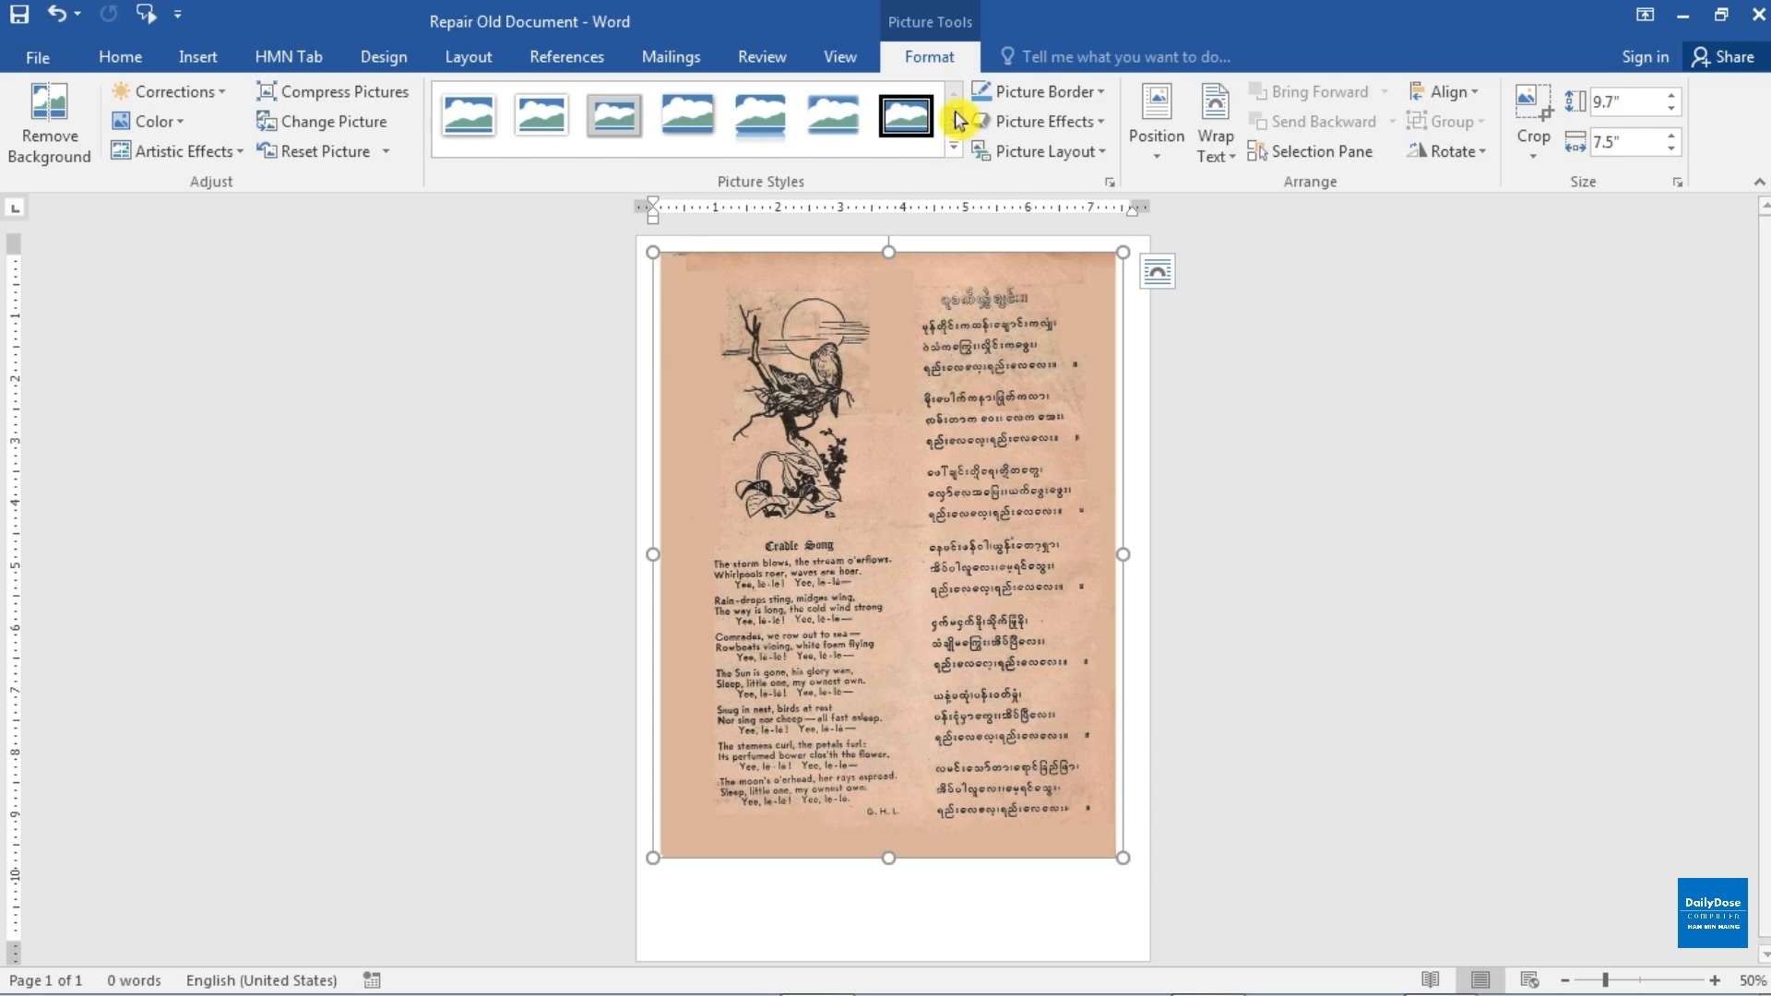
{"action": "left_click", "coordinate": [941, 61]}
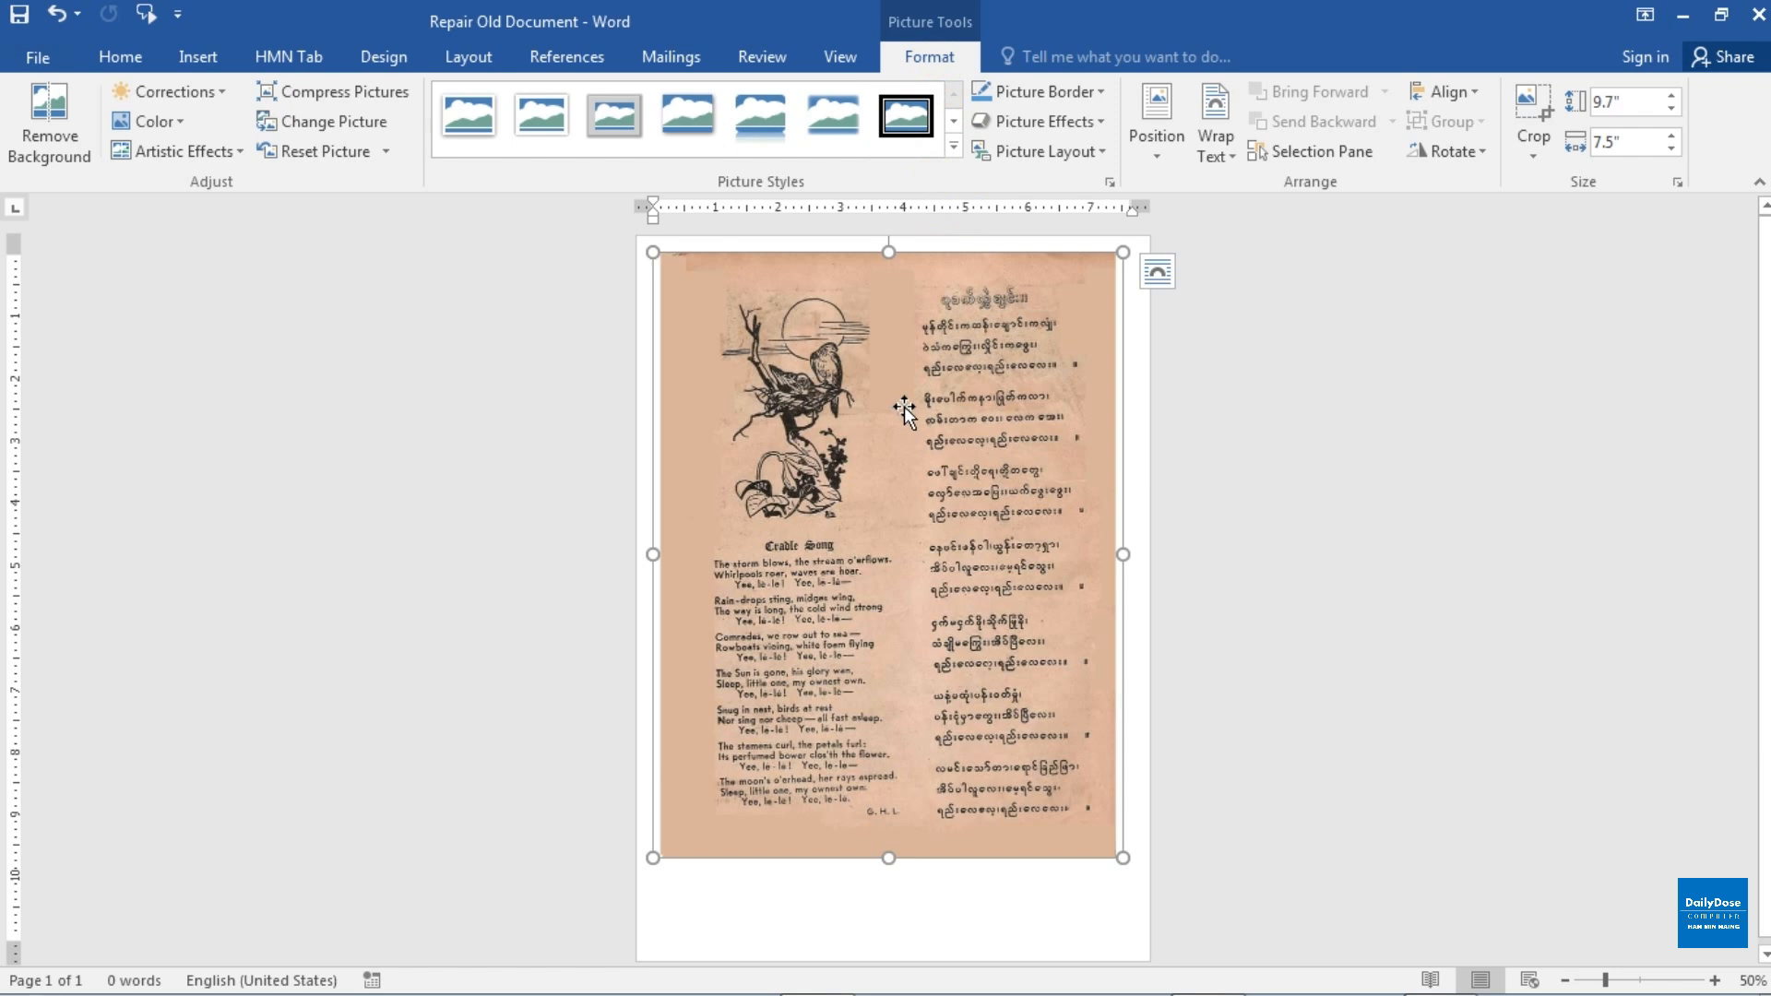
{"action": "left_click", "coordinate": [1388, 623]}
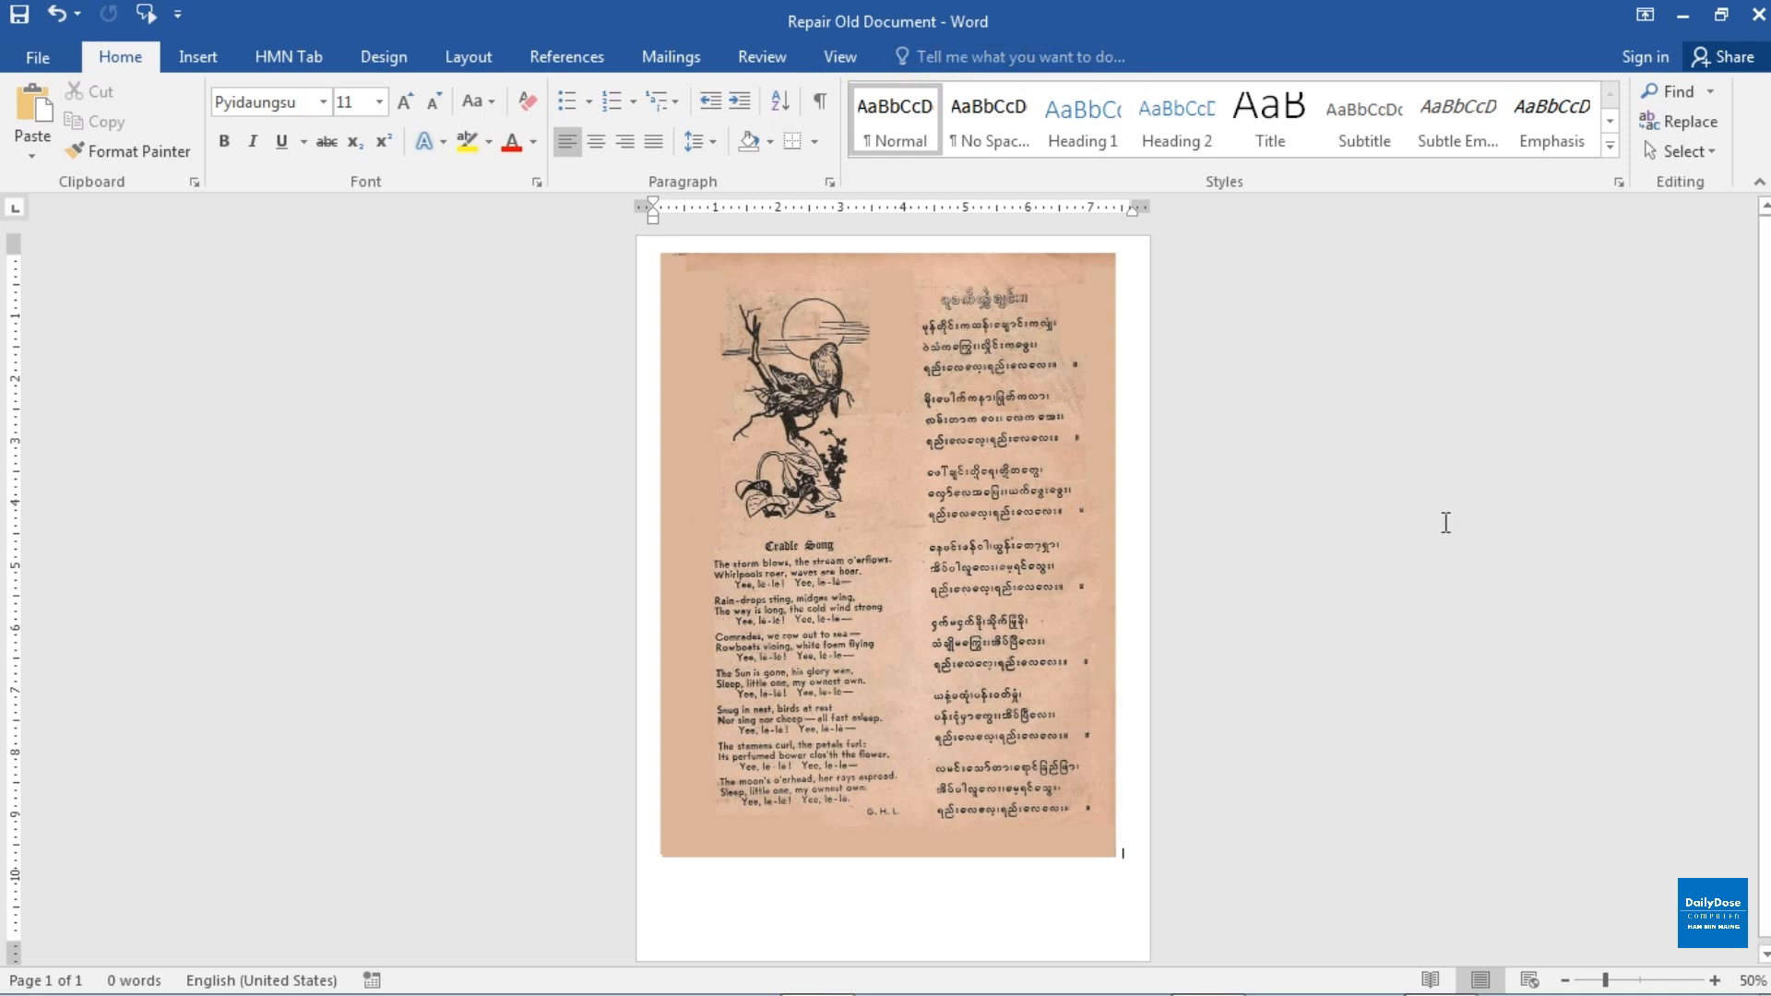
{"action": "left_click", "coordinate": [1049, 417]}
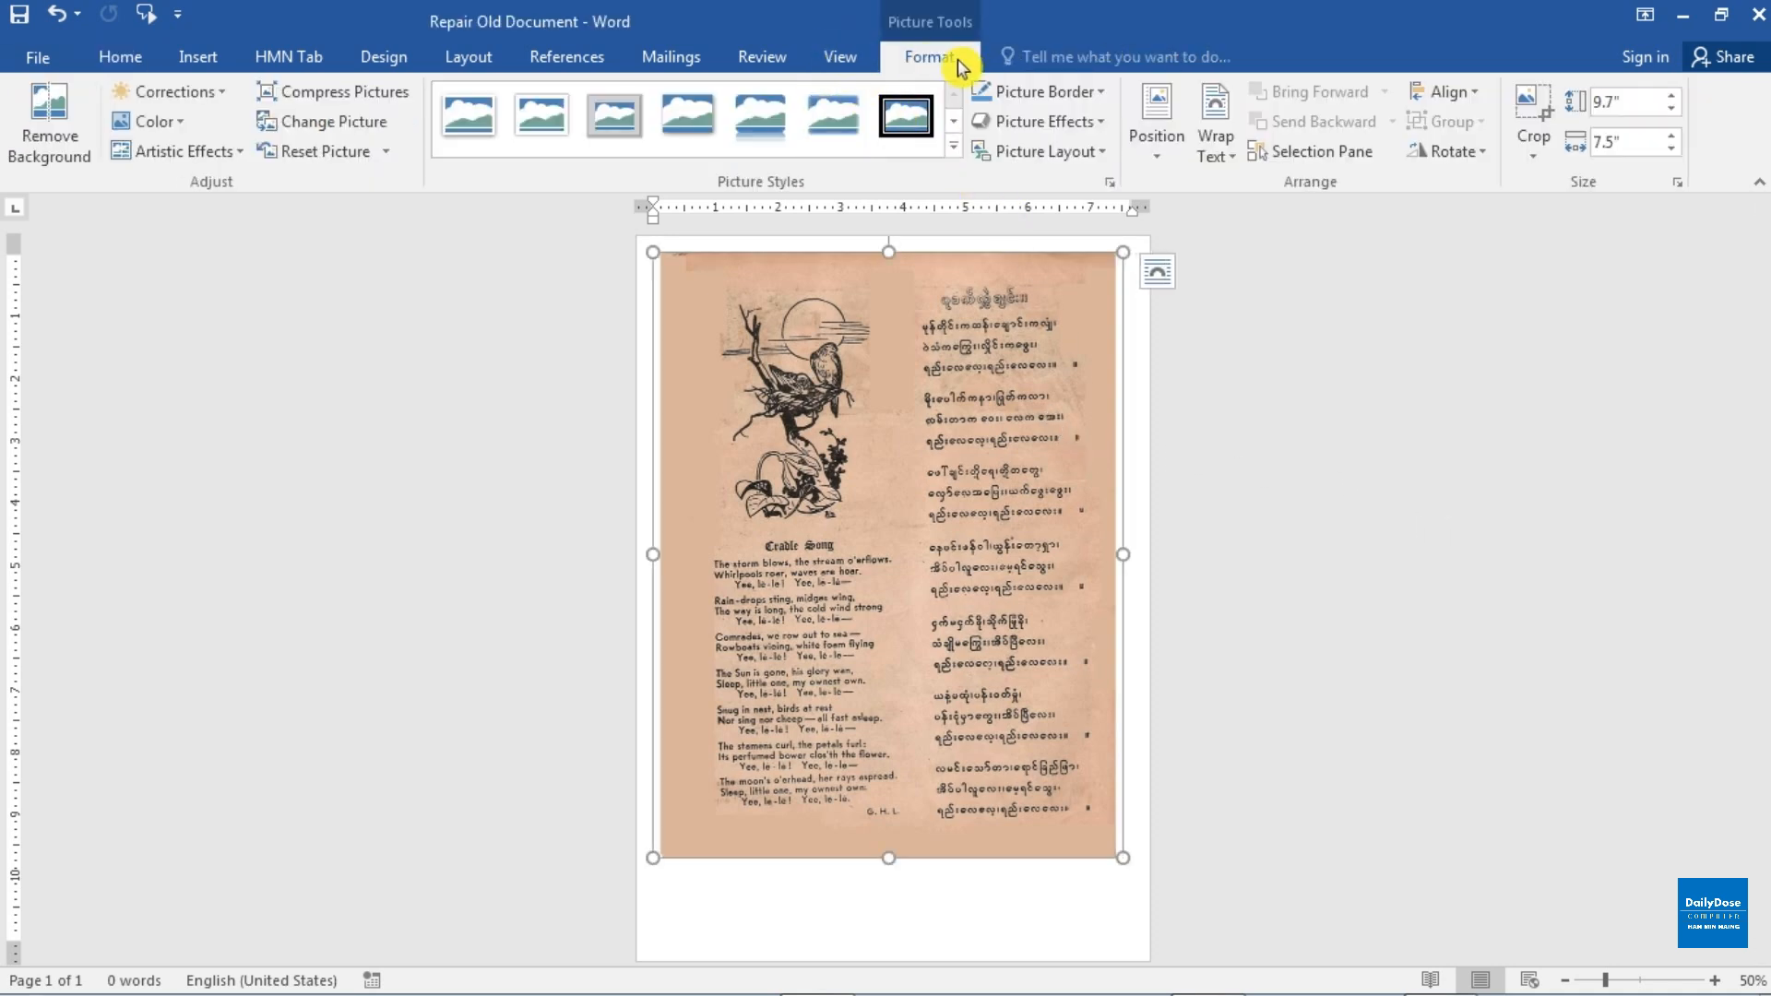
{"action": "left_click", "coordinate": [1232, 164]}
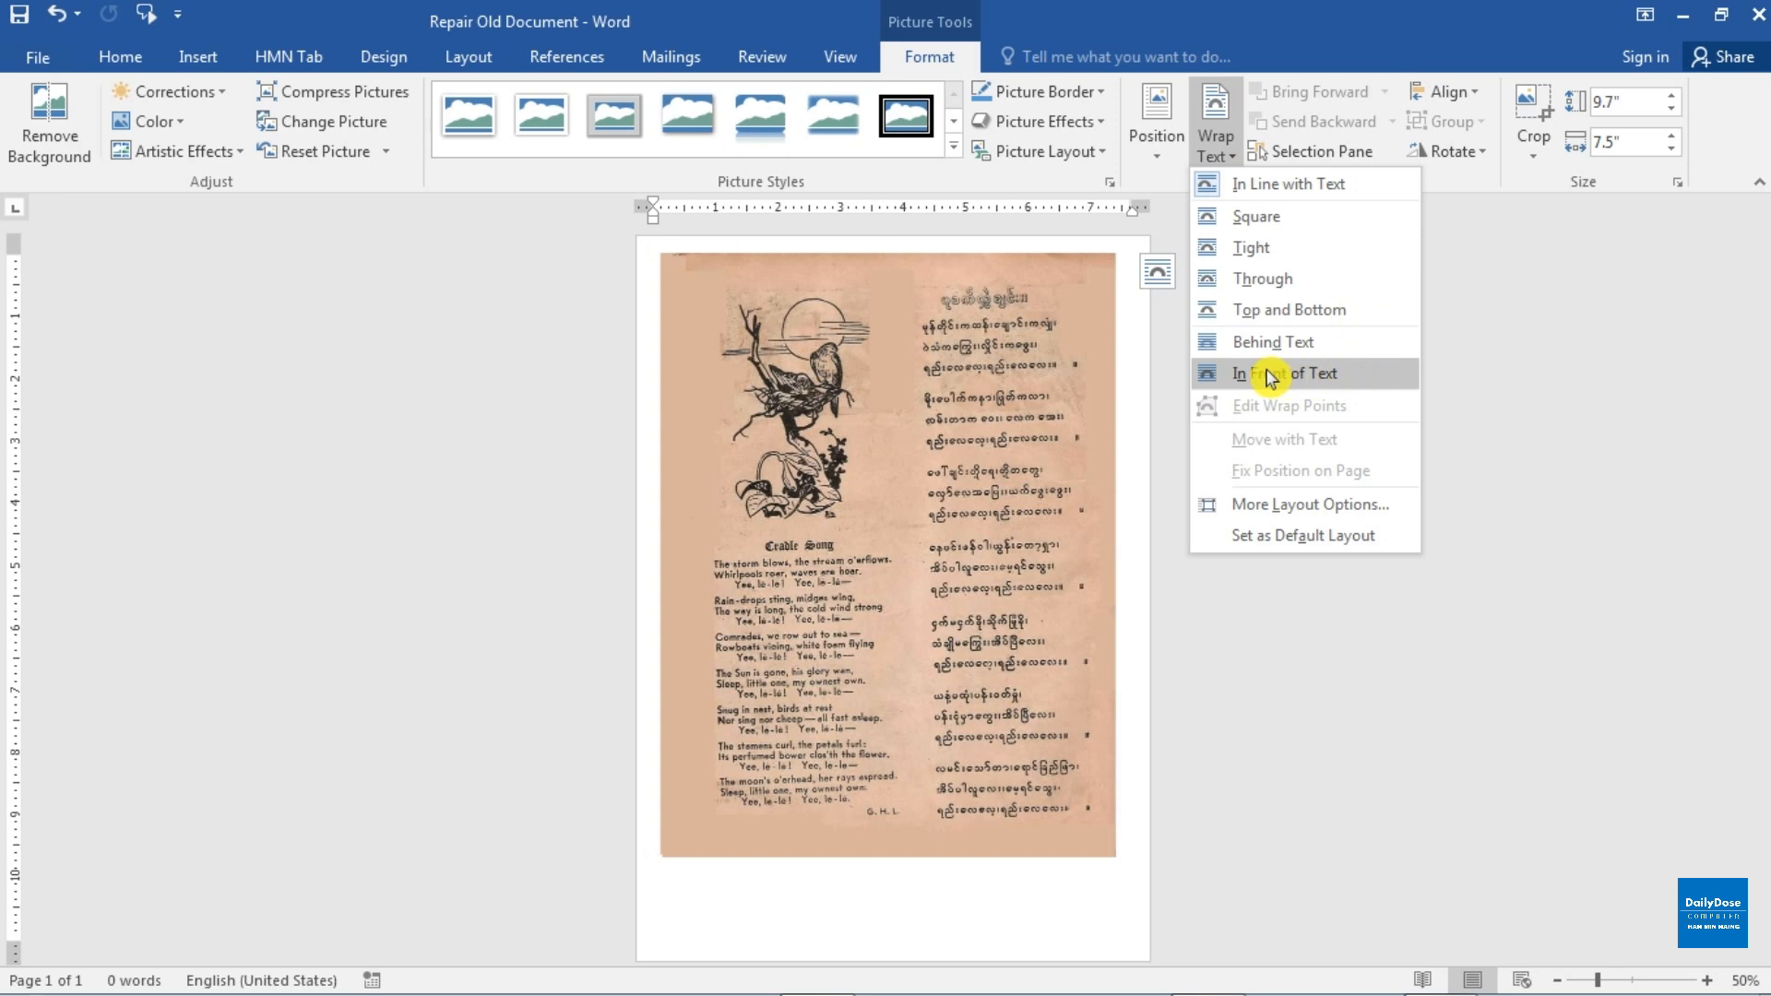
{"action": "left_click", "coordinate": [1378, 383]}
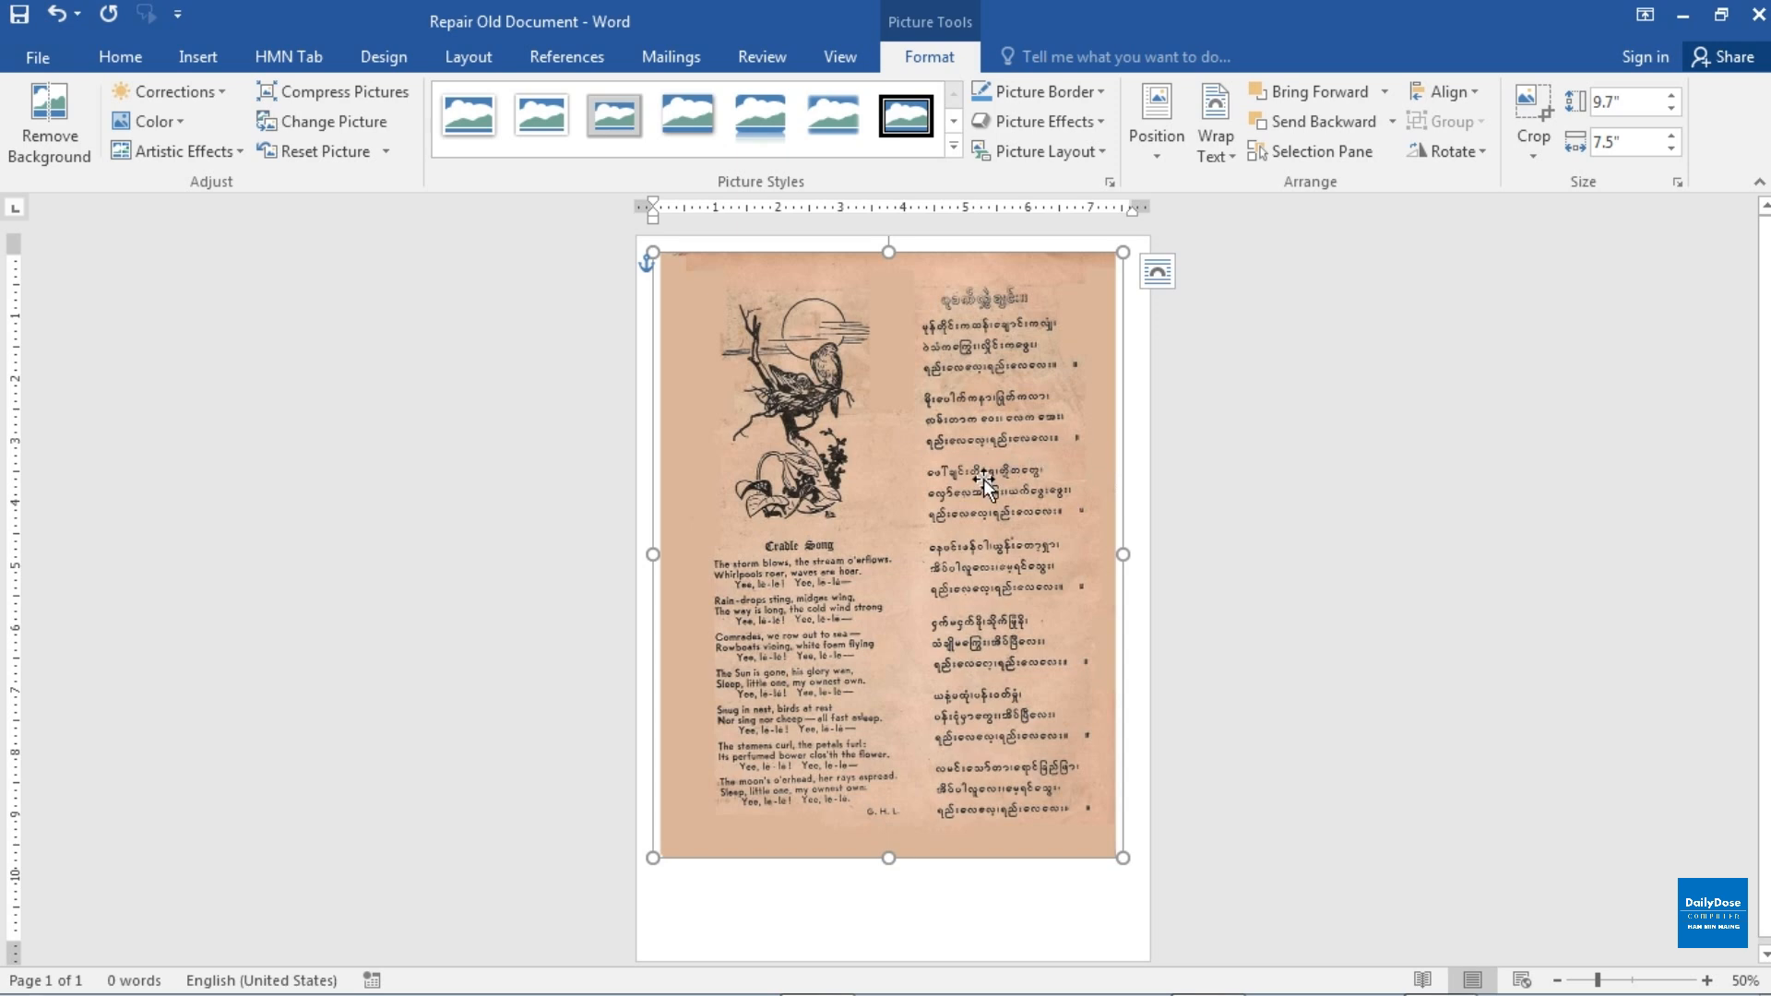
Shift the poem picture slightly to the right and enlarge it to about 10.1" high by 7.8" wide.
{"action": "mouse_move", "coordinate": [911, 486]}
{"action": "left_mouse_down"}
{"action": "mouse_move", "coordinate": [922, 561]}
{"action": "mouse_move", "coordinate": [937, 470]}
{"action": "mouse_move", "coordinate": [922, 483]}
{"action": "left_mouse_up"}
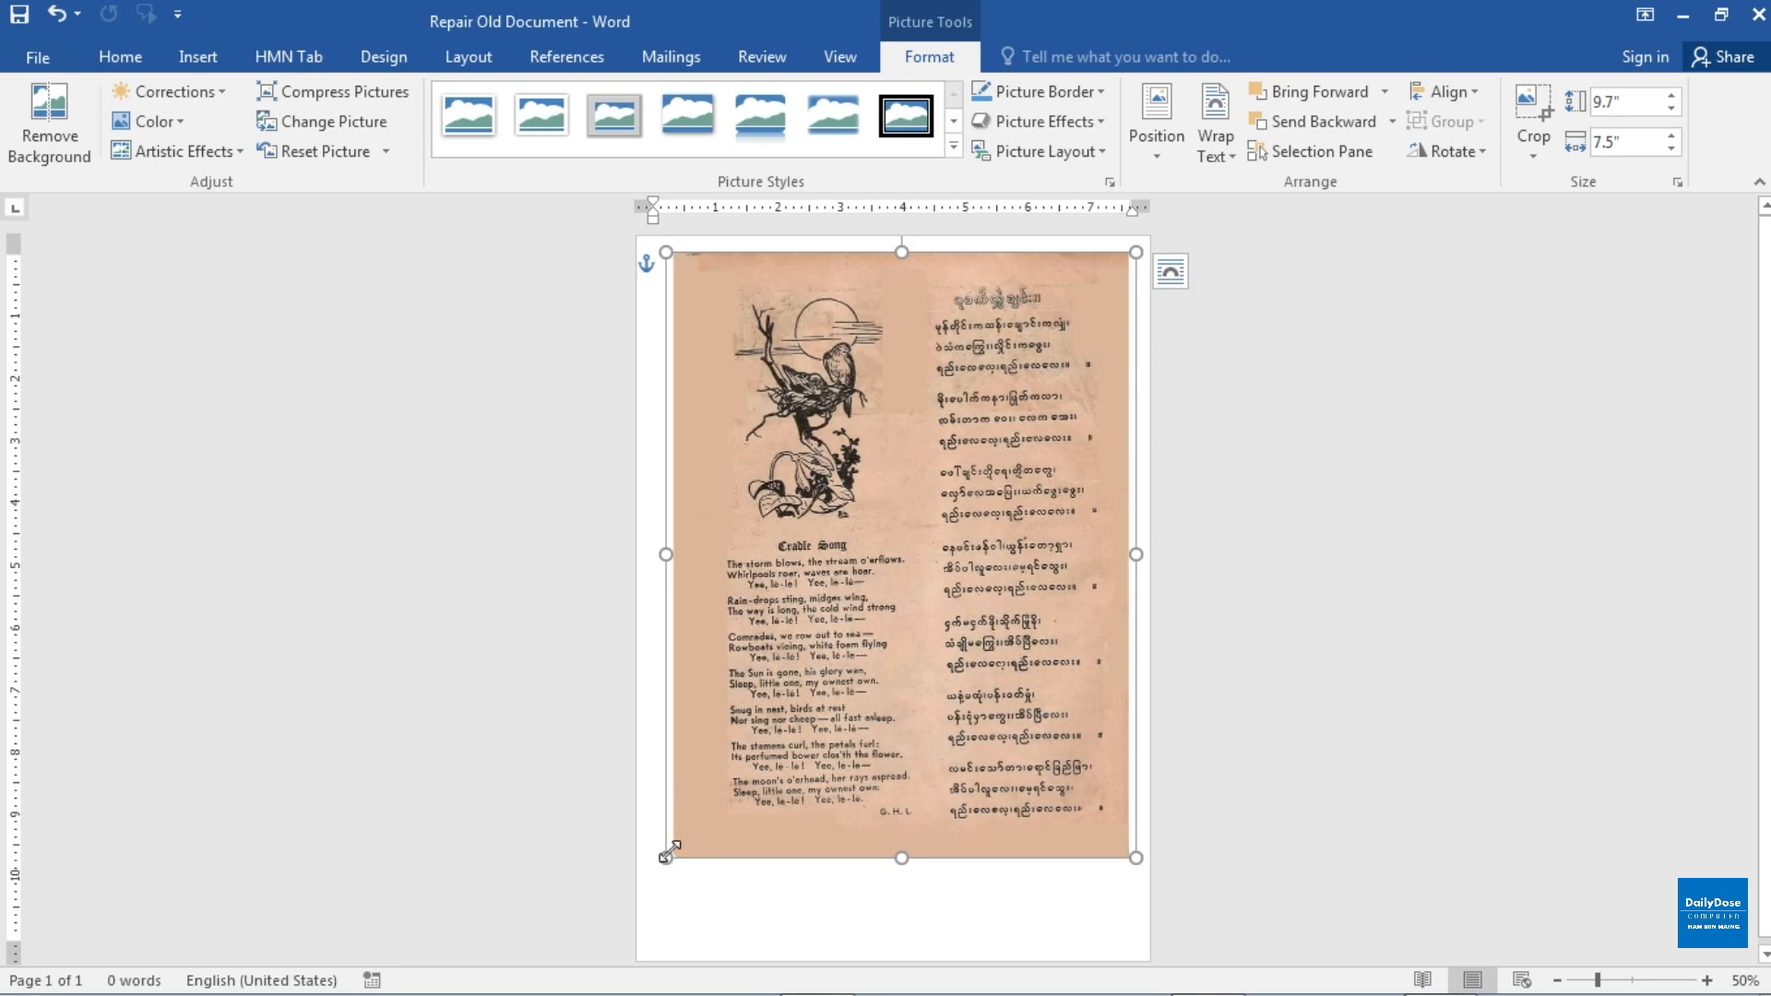
{"action": "mouse_move", "coordinate": [666, 856]}
{"action": "left_mouse_down"}
{"action": "mouse_move", "coordinate": [572, 922]}
{"action": "mouse_move", "coordinate": [647, 868]}
{"action": "left_mouse_up"}
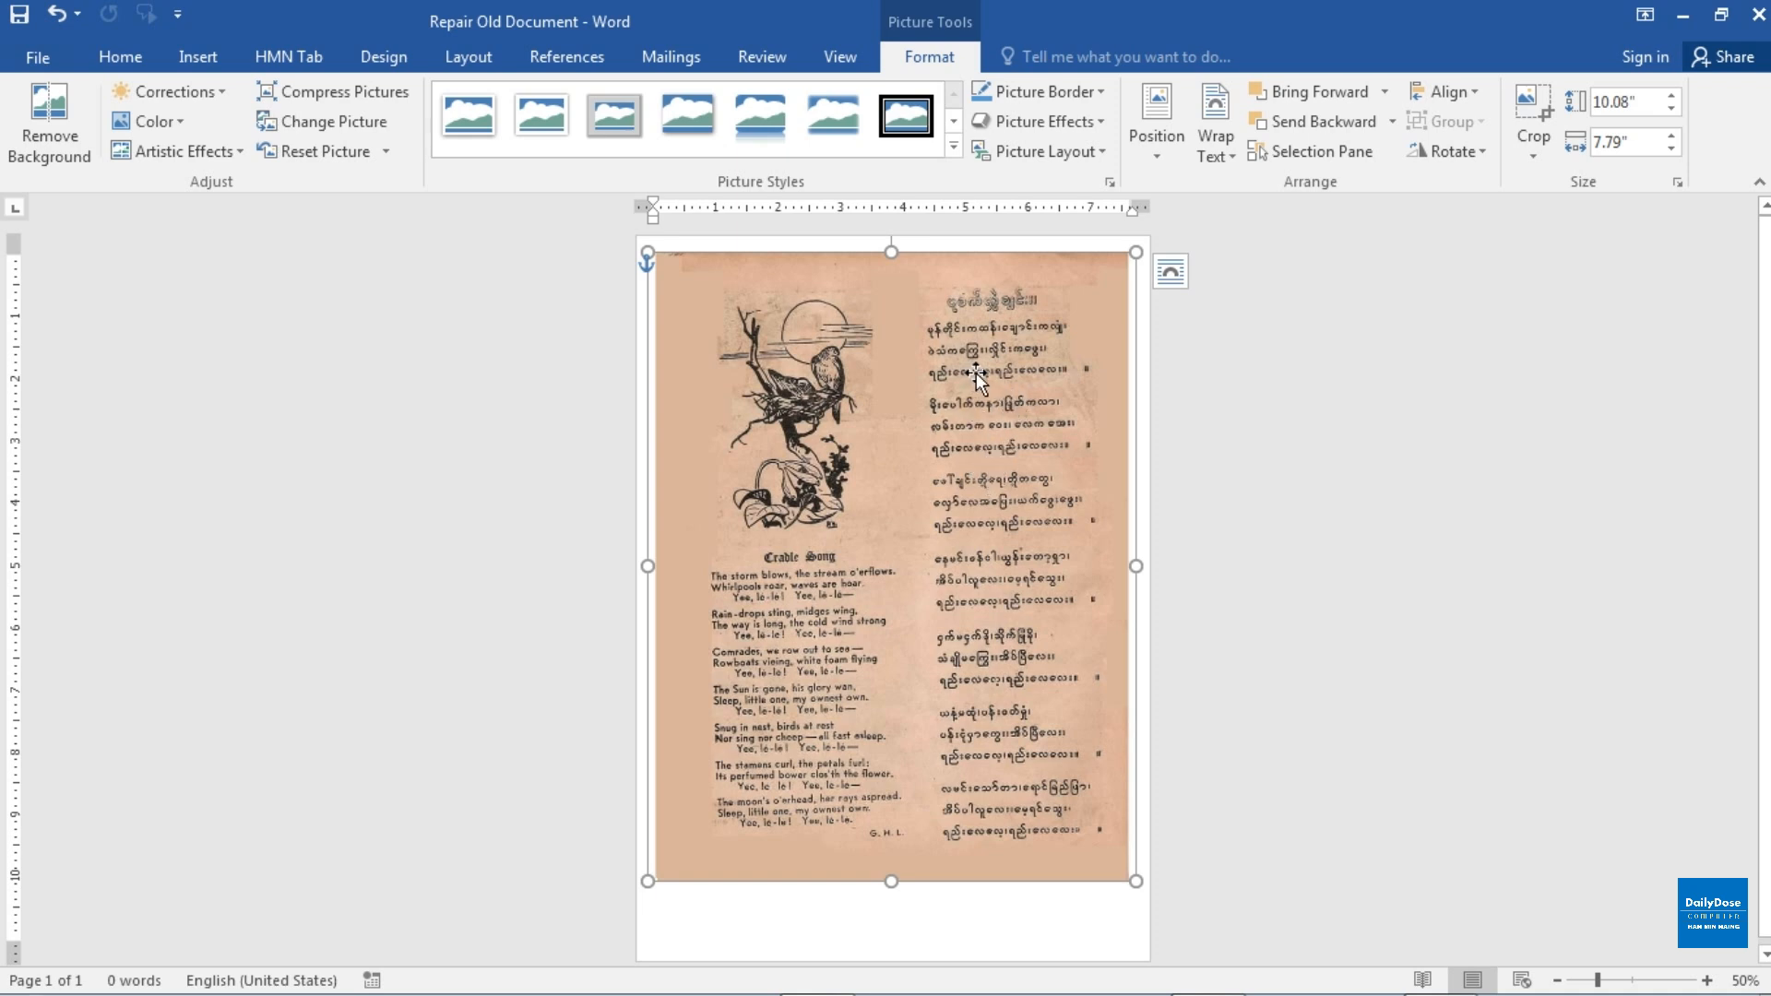
Align the poem picture to the center and middle relative to the page margins.
{"action": "left_click", "coordinate": [920, 59]}
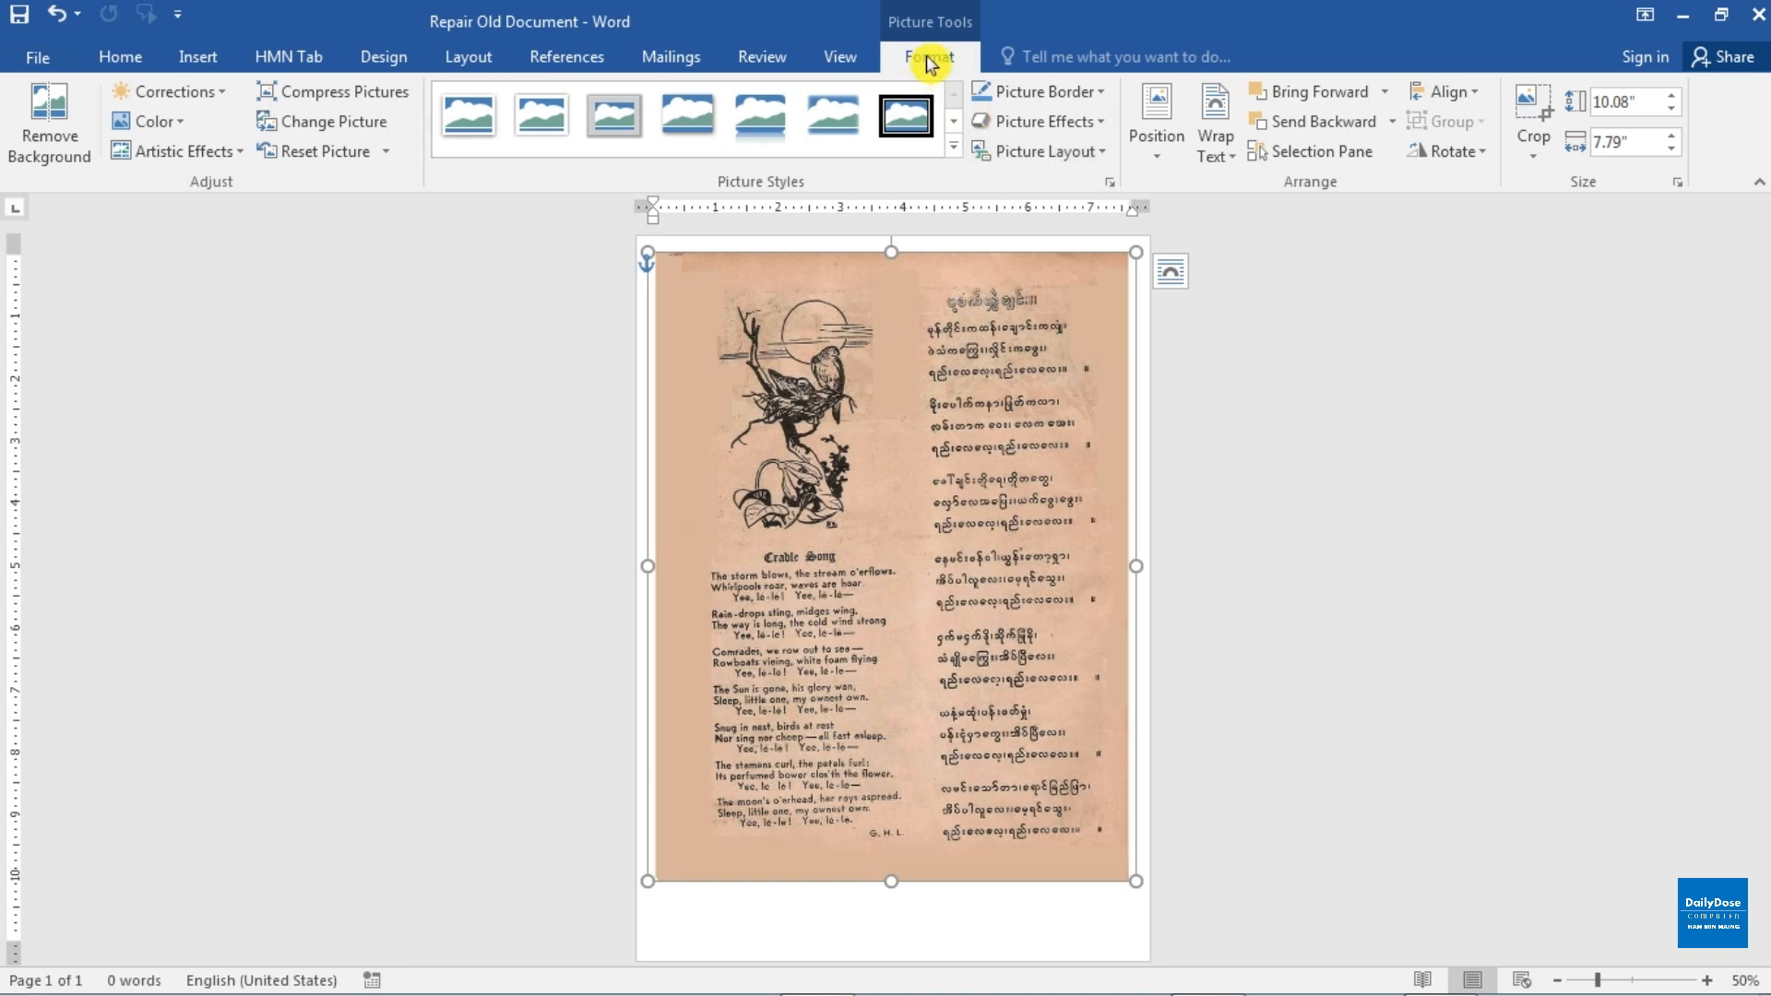
{"action": "left_click", "coordinate": [1482, 97]}
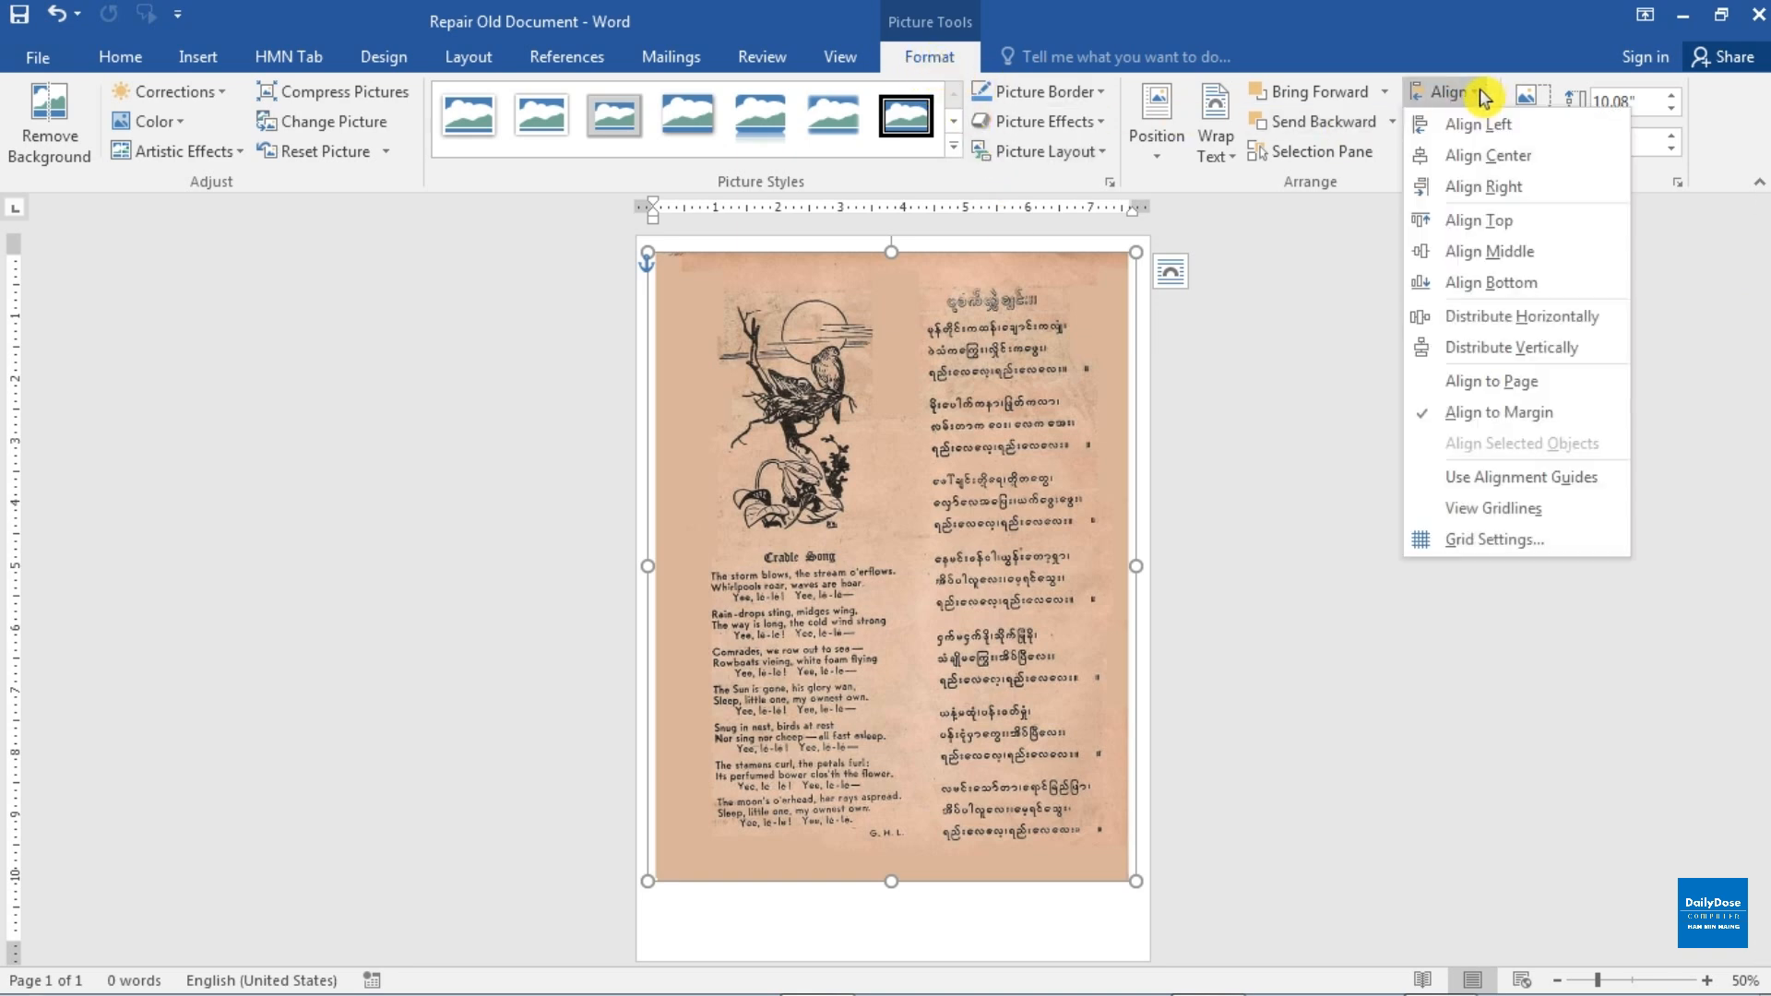
{"action": "left_click", "coordinate": [1550, 161]}
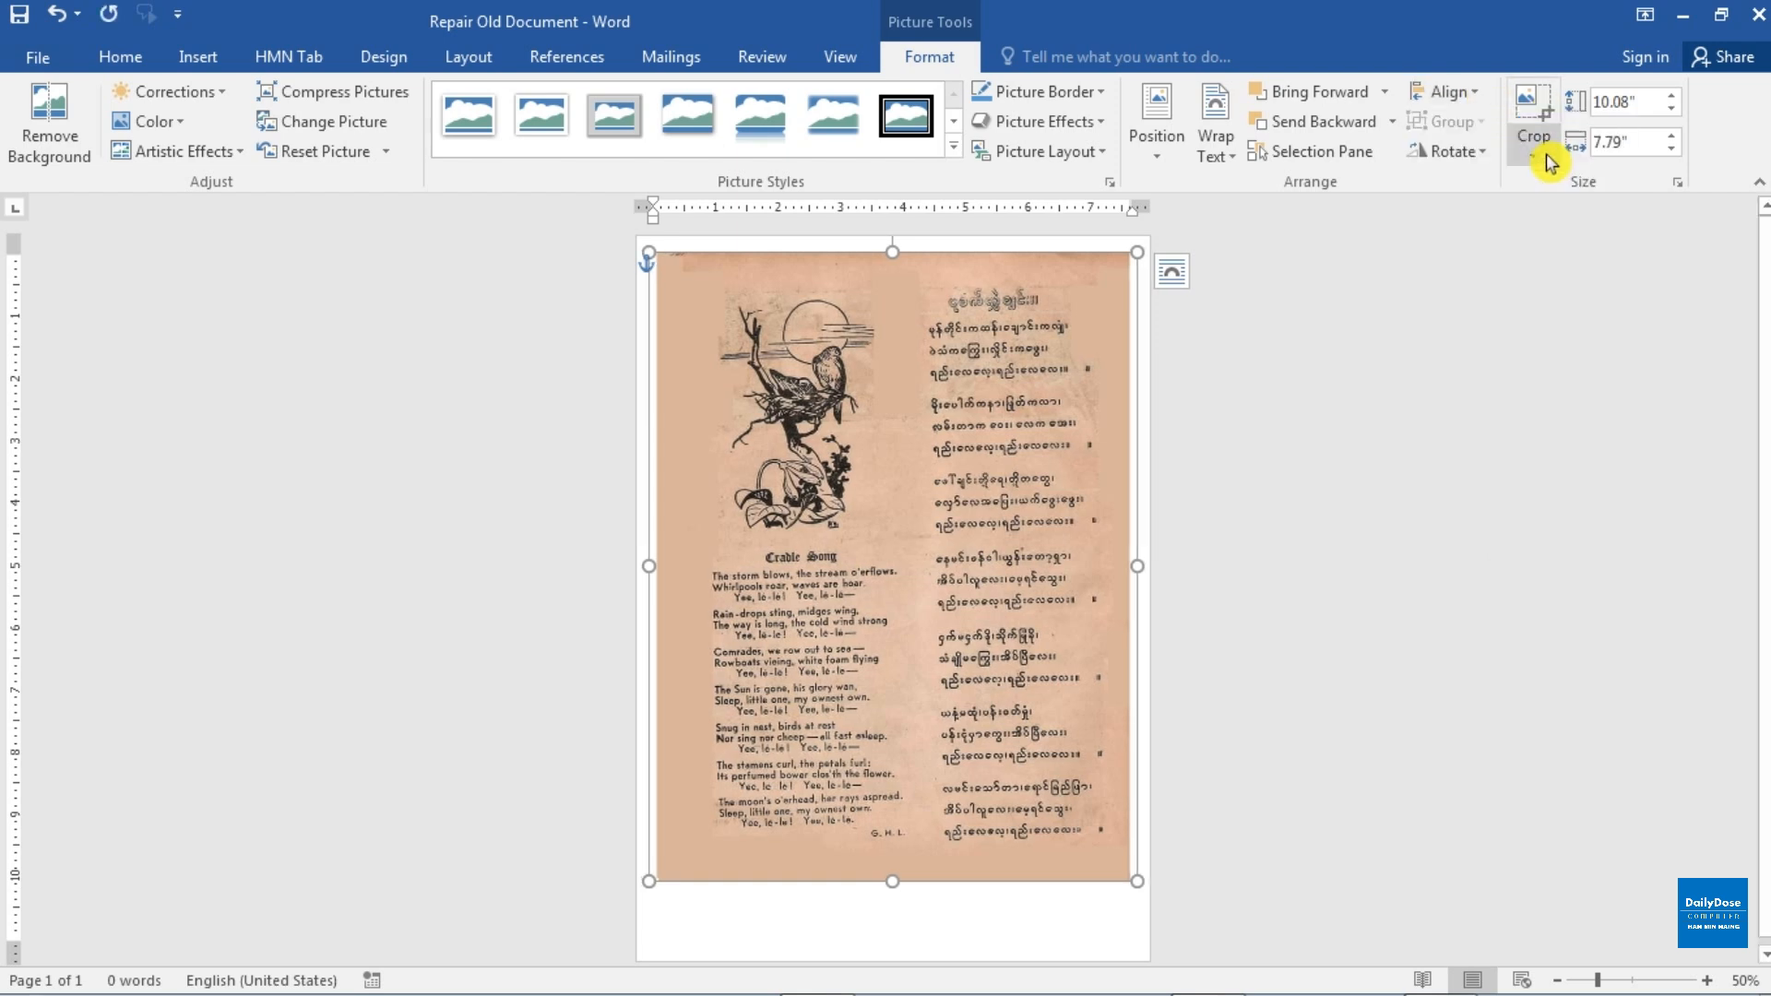
{"action": "left_click", "coordinate": [1480, 96]}
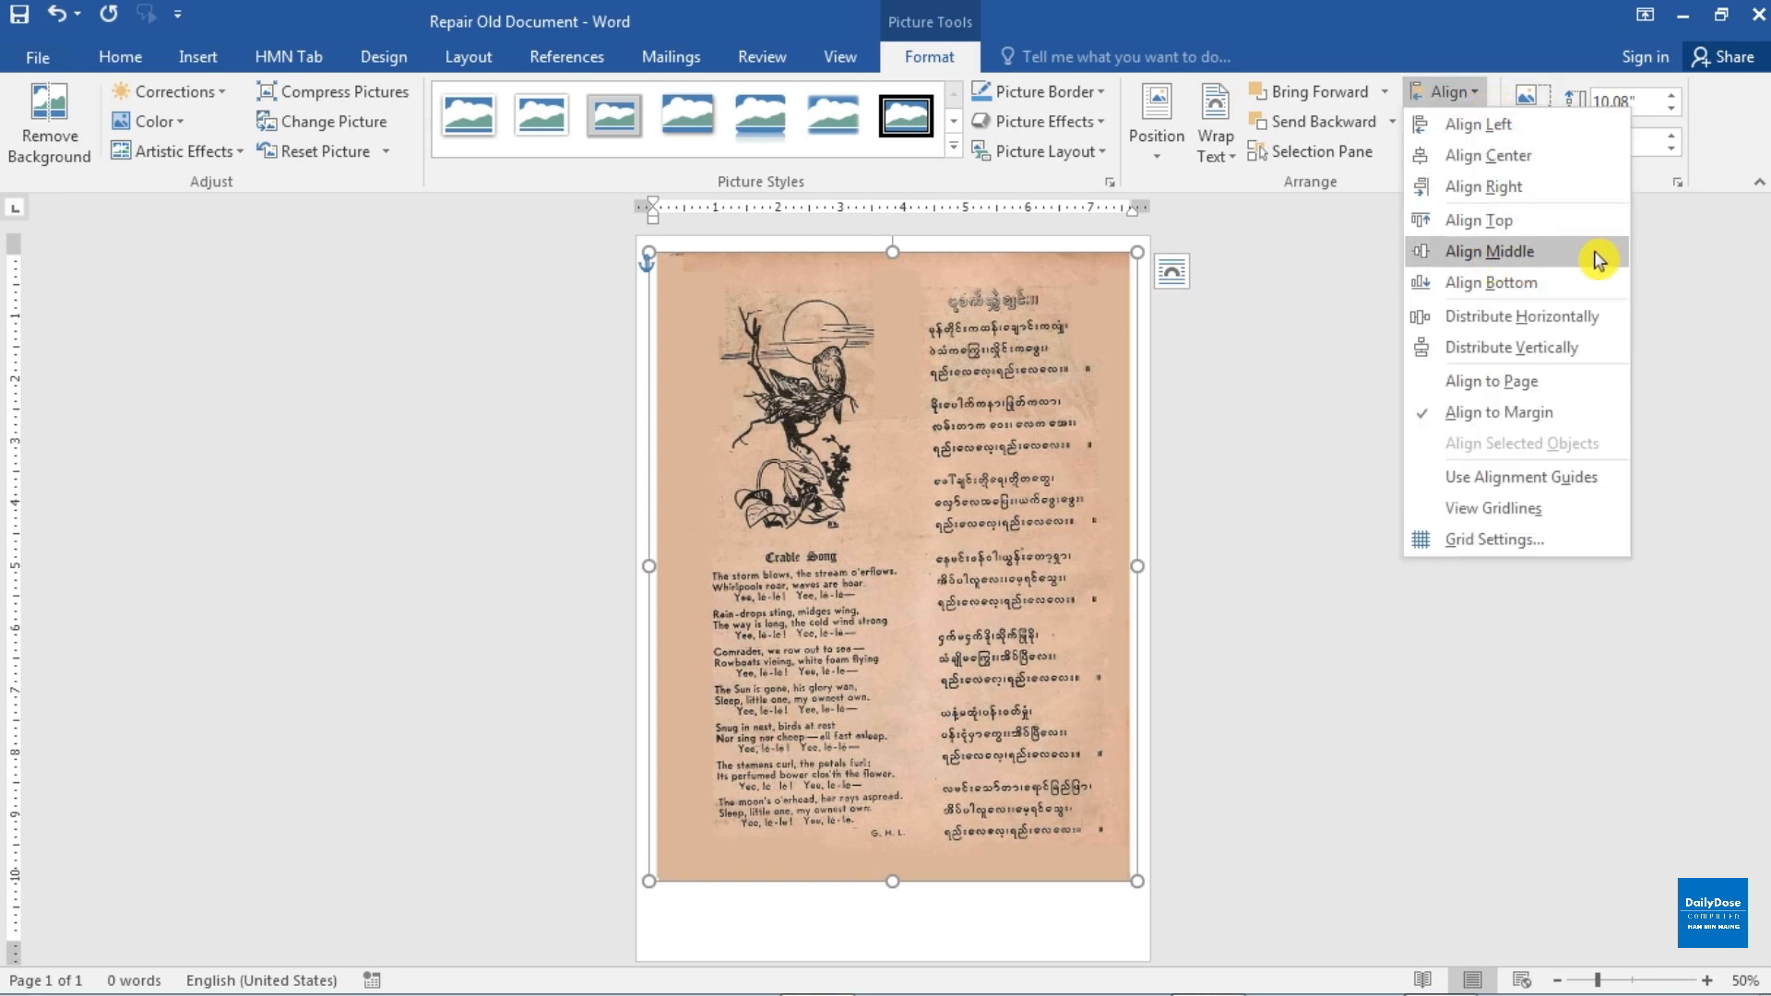
{"action": "left_click", "coordinate": [1564, 255]}
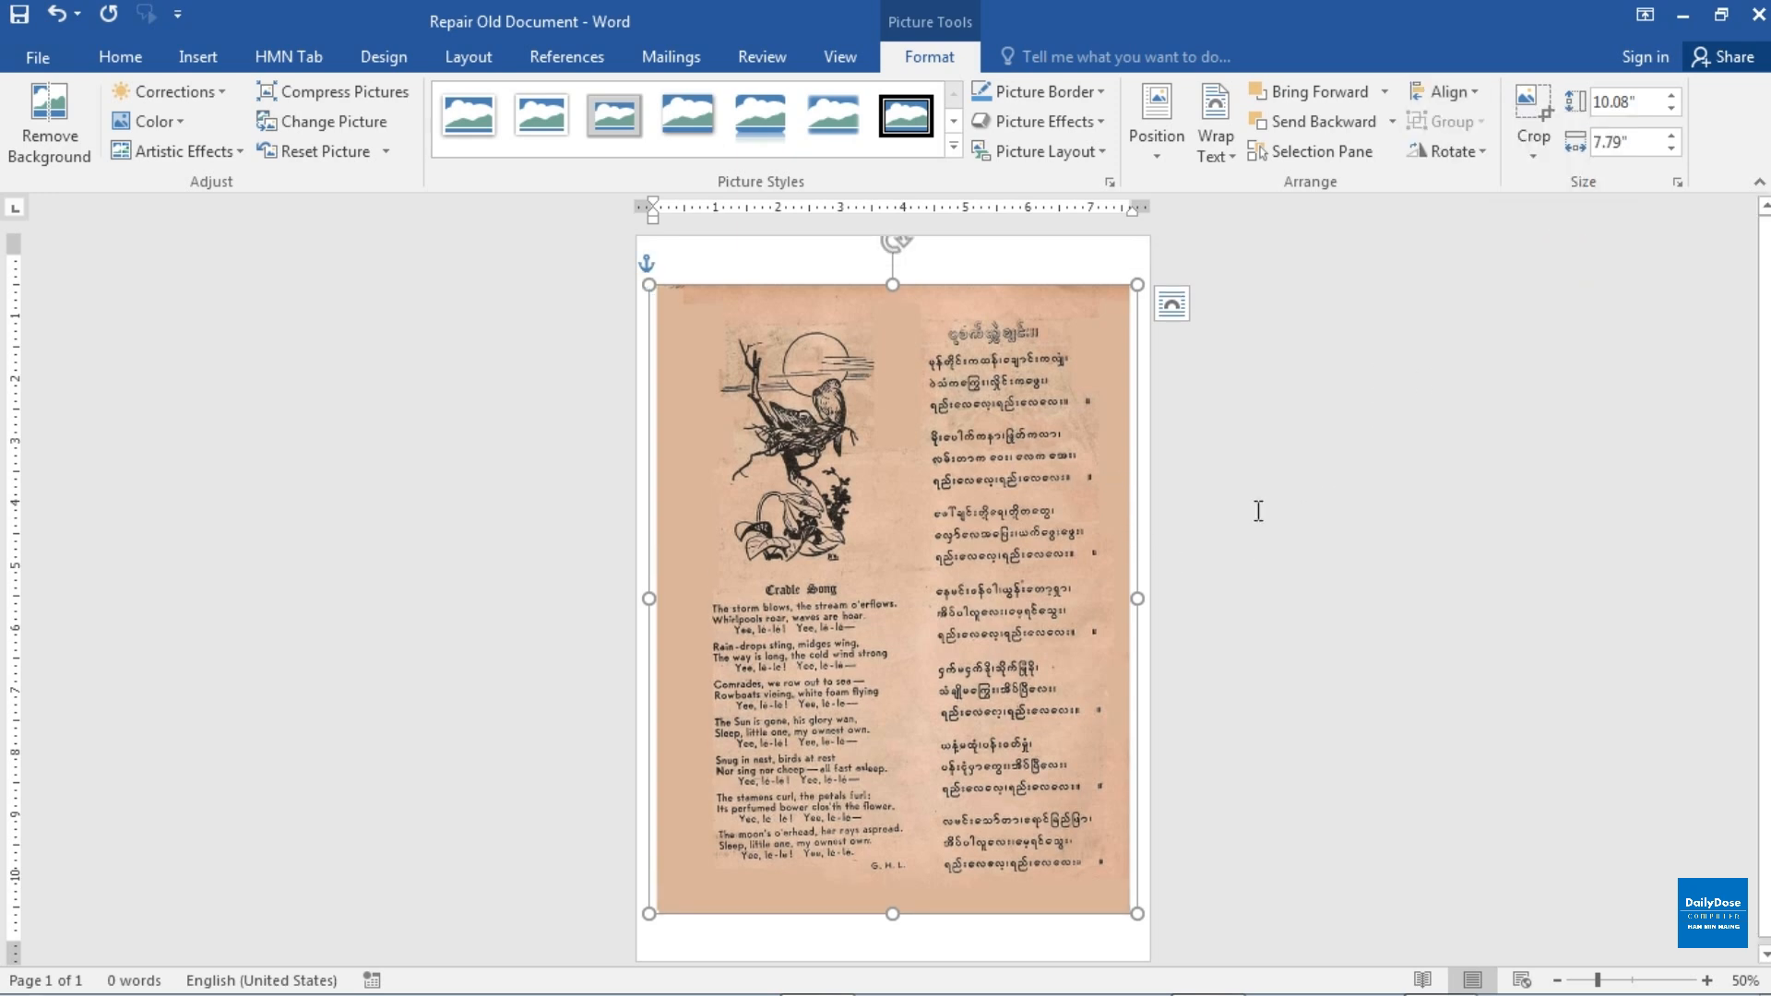
{"action": "left_click", "coordinate": [1285, 500]}
Open the Format Picture settings for the poem picture and expand its Picture Corrections options.
{"action": "left_click", "coordinate": [1707, 980]}
{"action": "left_click", "coordinate": [1707, 980]}
{"action": "left_click", "coordinate": [1707, 980]}
{"action": "left_click", "coordinate": [1707, 980]}
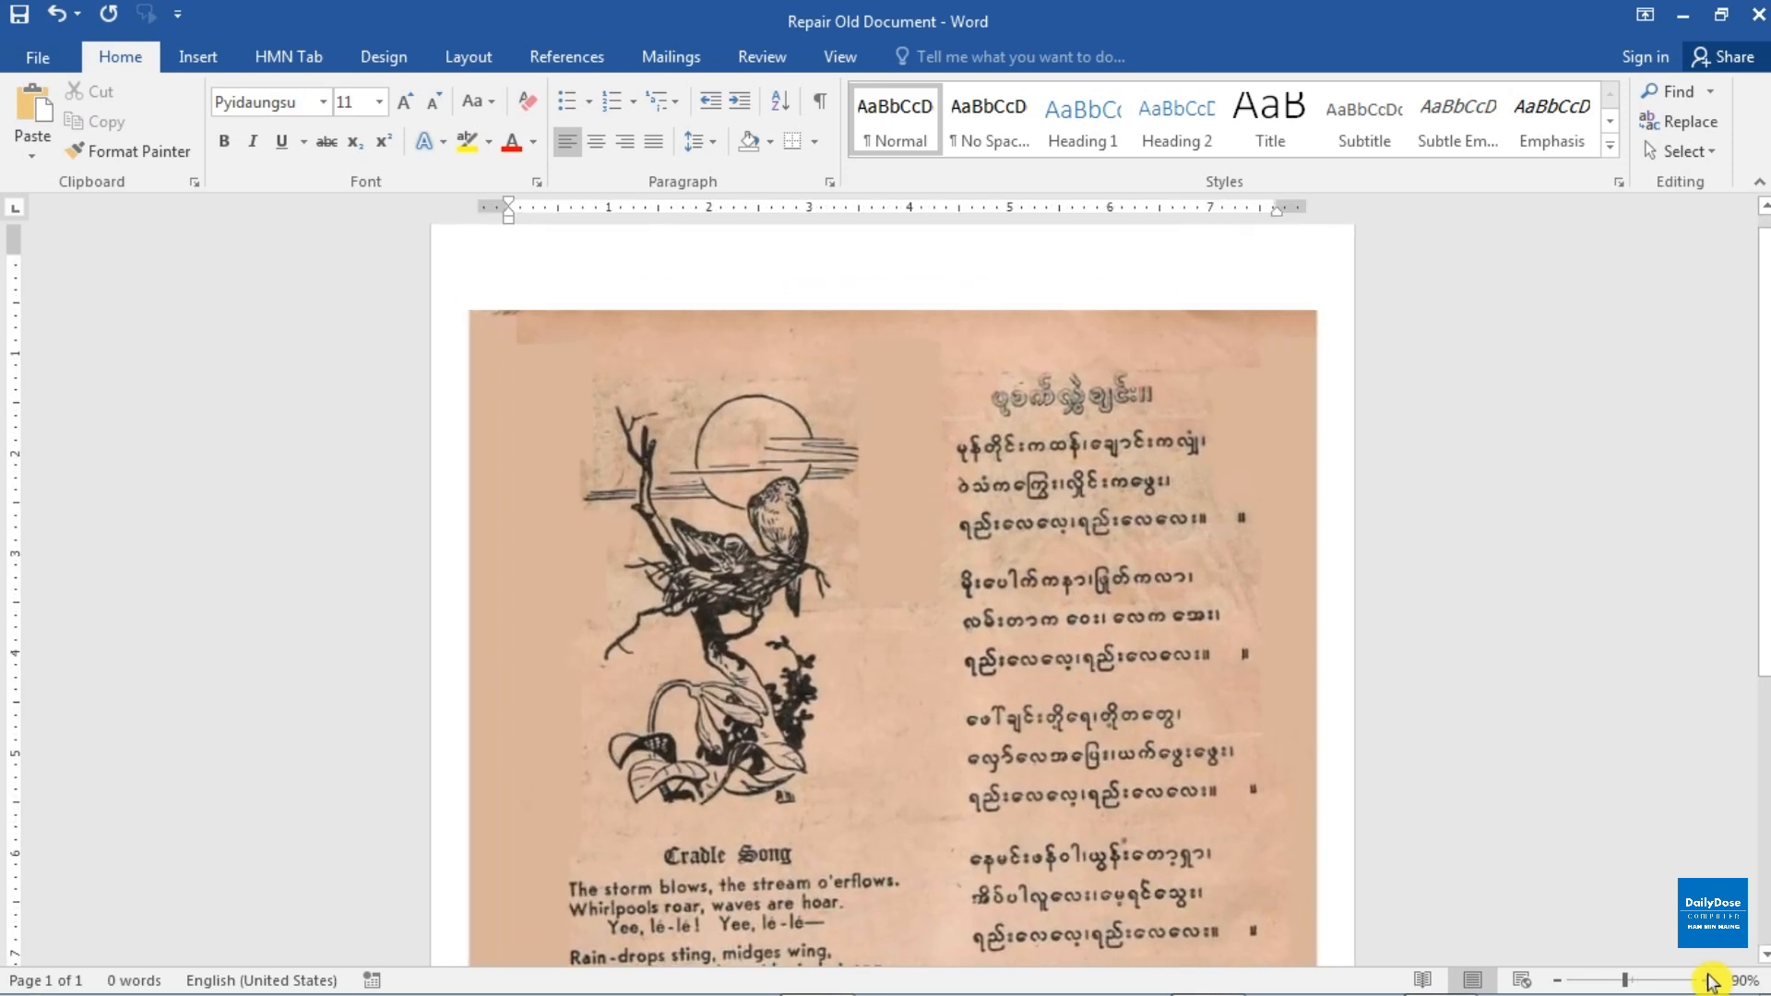
{"action": "scroll", "coordinate": [1324, 716], "scroll_direction": "down", "scroll_amount": 1}
{"action": "scroll", "coordinate": [1134, 572], "scroll_direction": "down", "scroll_amount": 1}
{"action": "scroll", "coordinate": [1137, 564], "scroll_direction": "down", "scroll_amount": 1}
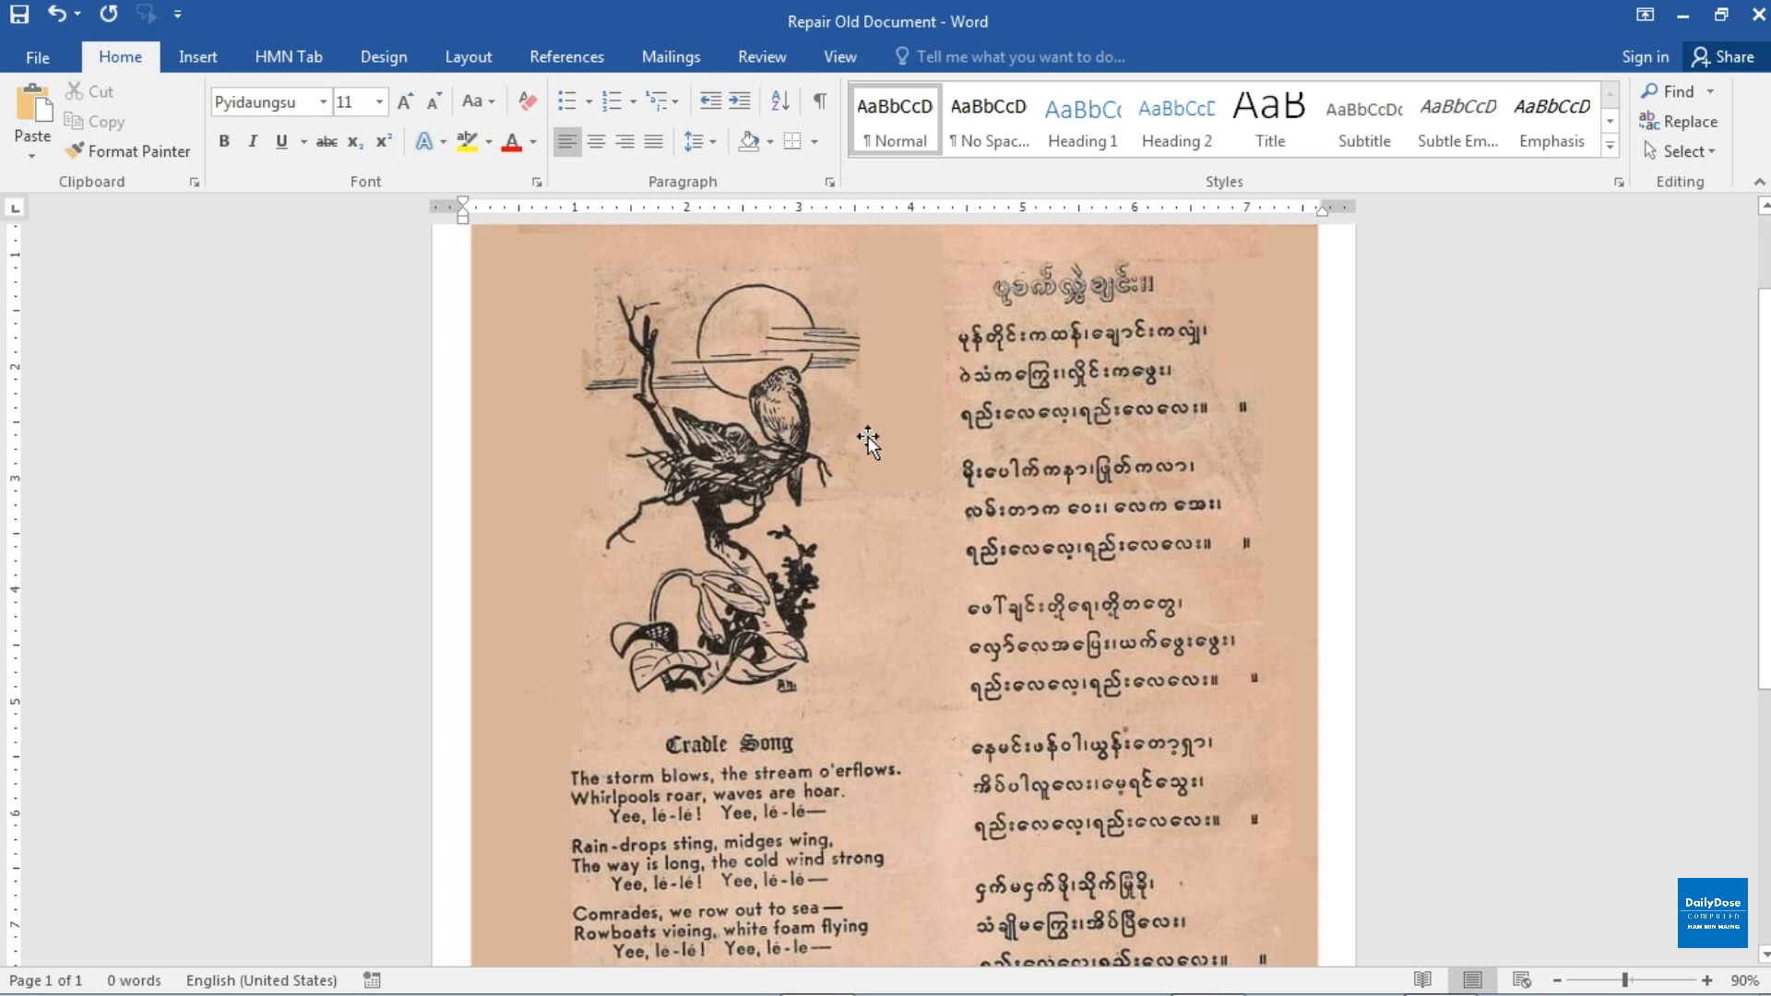
{"action": "left_click", "coordinate": [859, 412]}
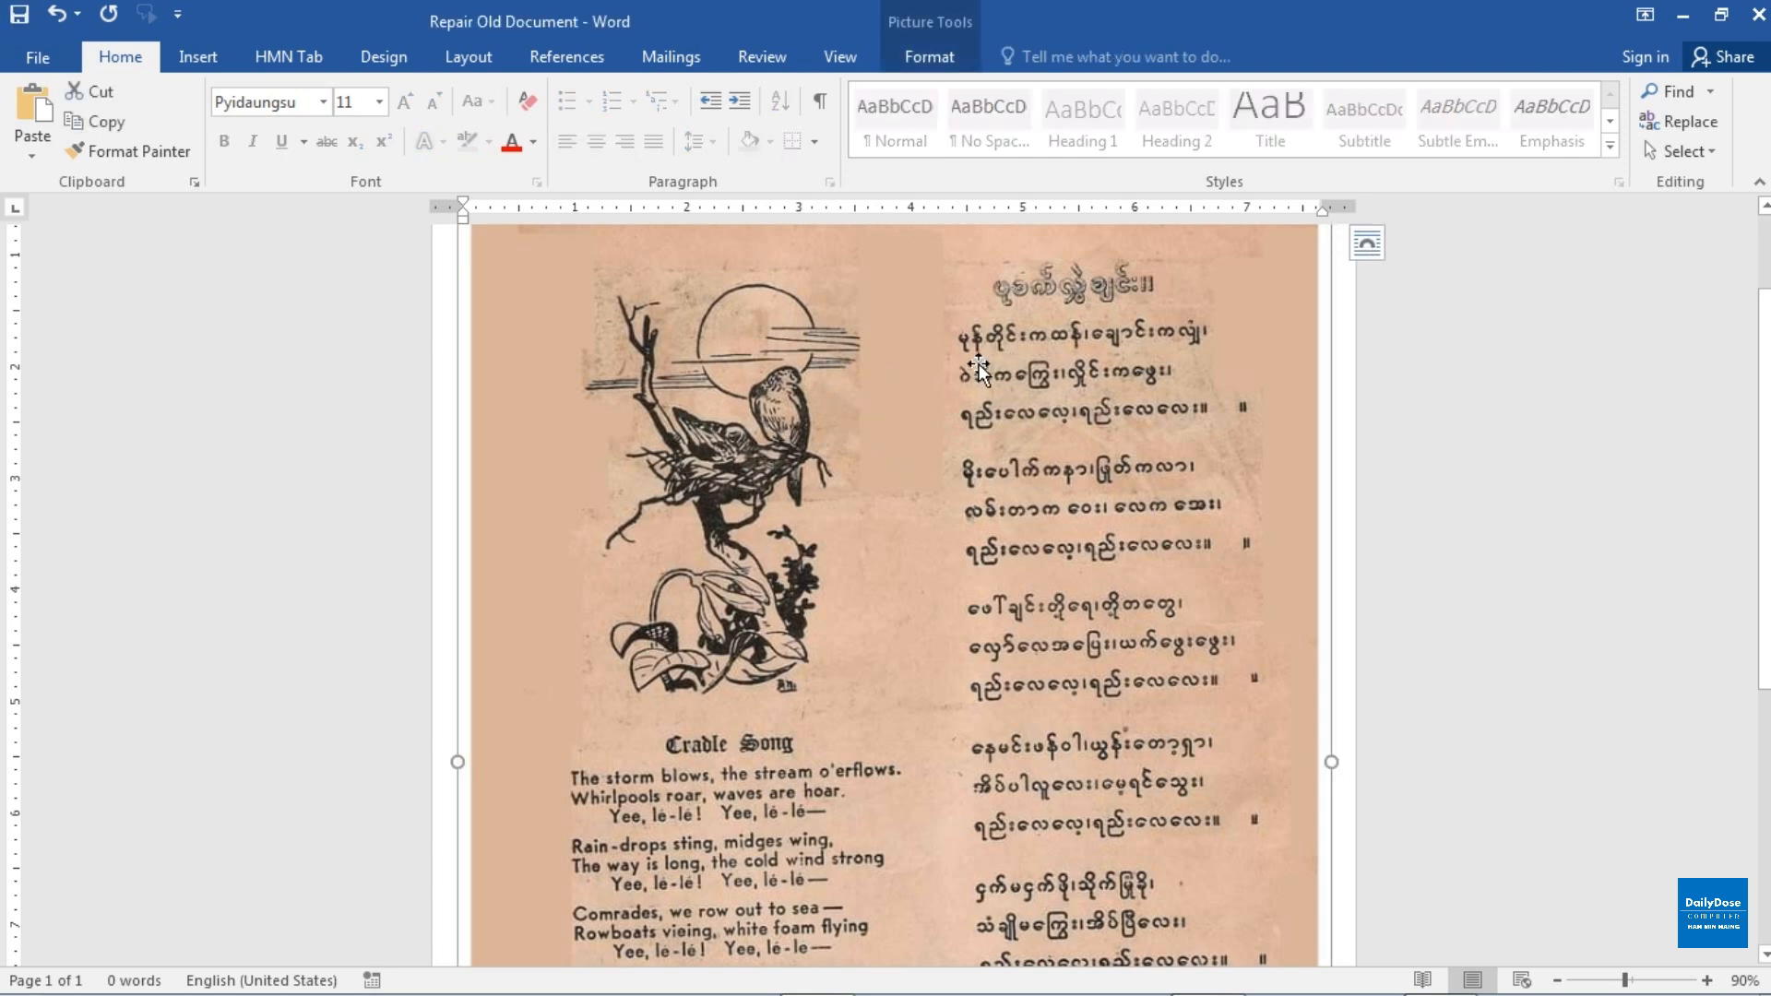
{"action": "right_click", "coordinate": [918, 315]}
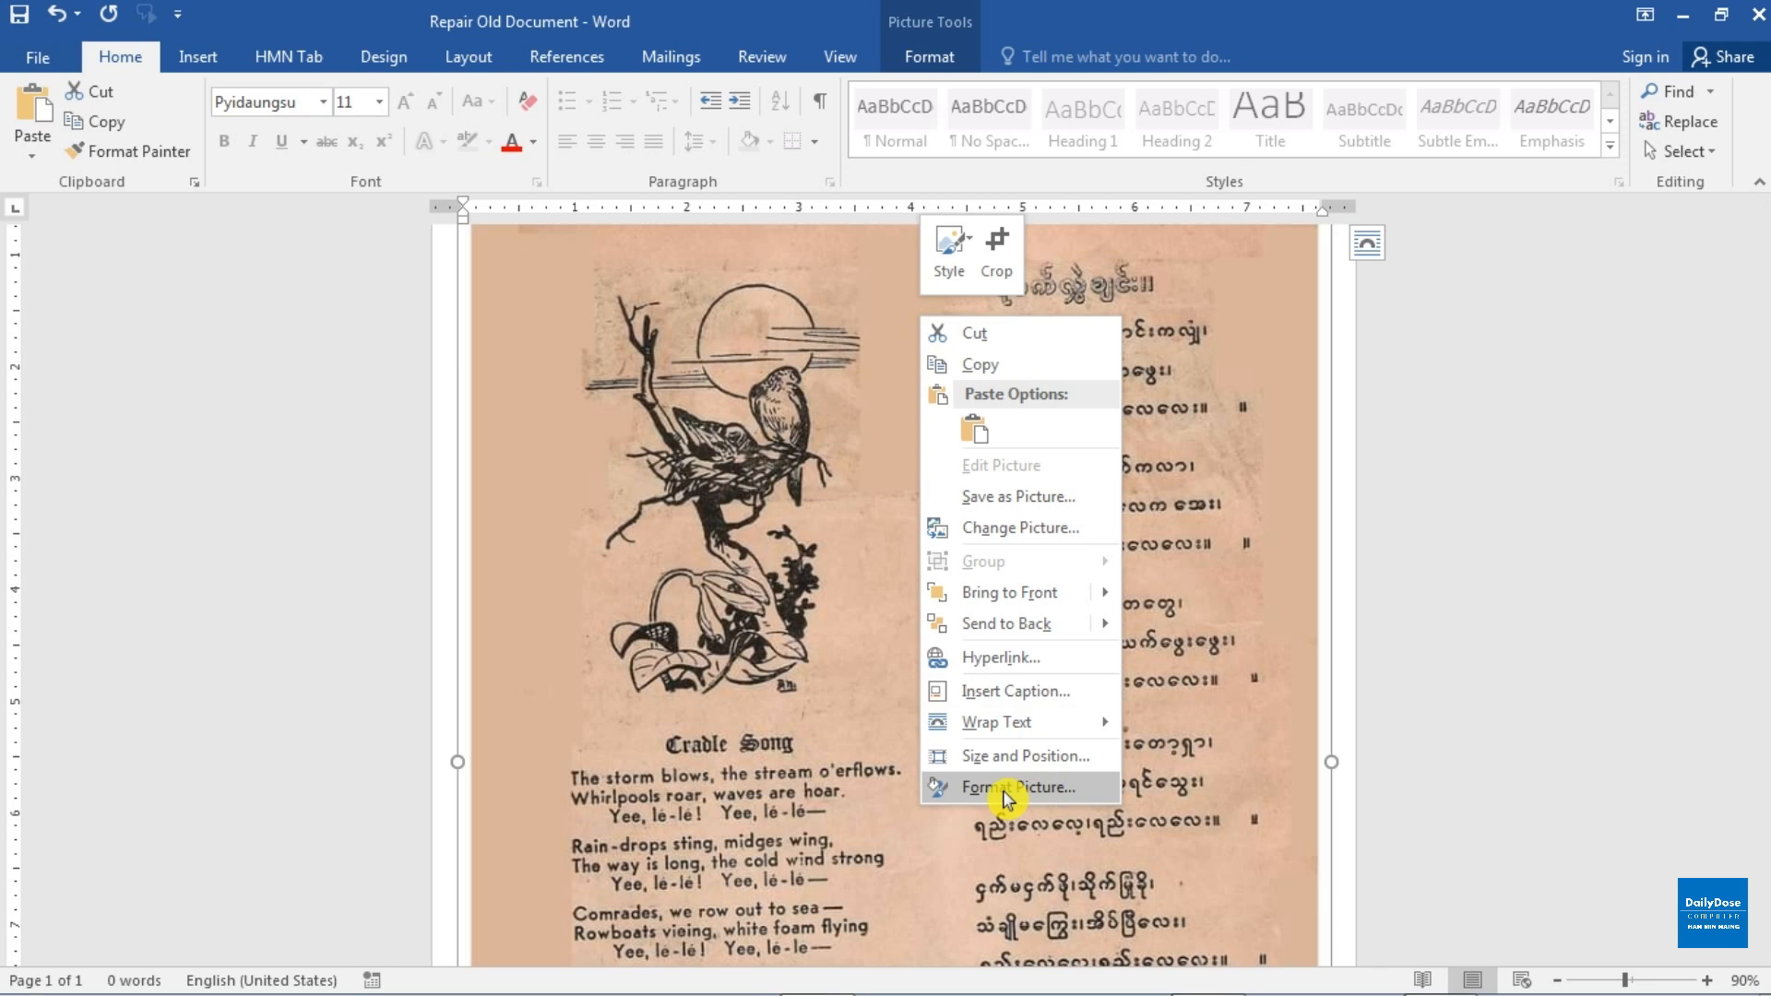
{"action": "left_click", "coordinate": [1097, 788]}
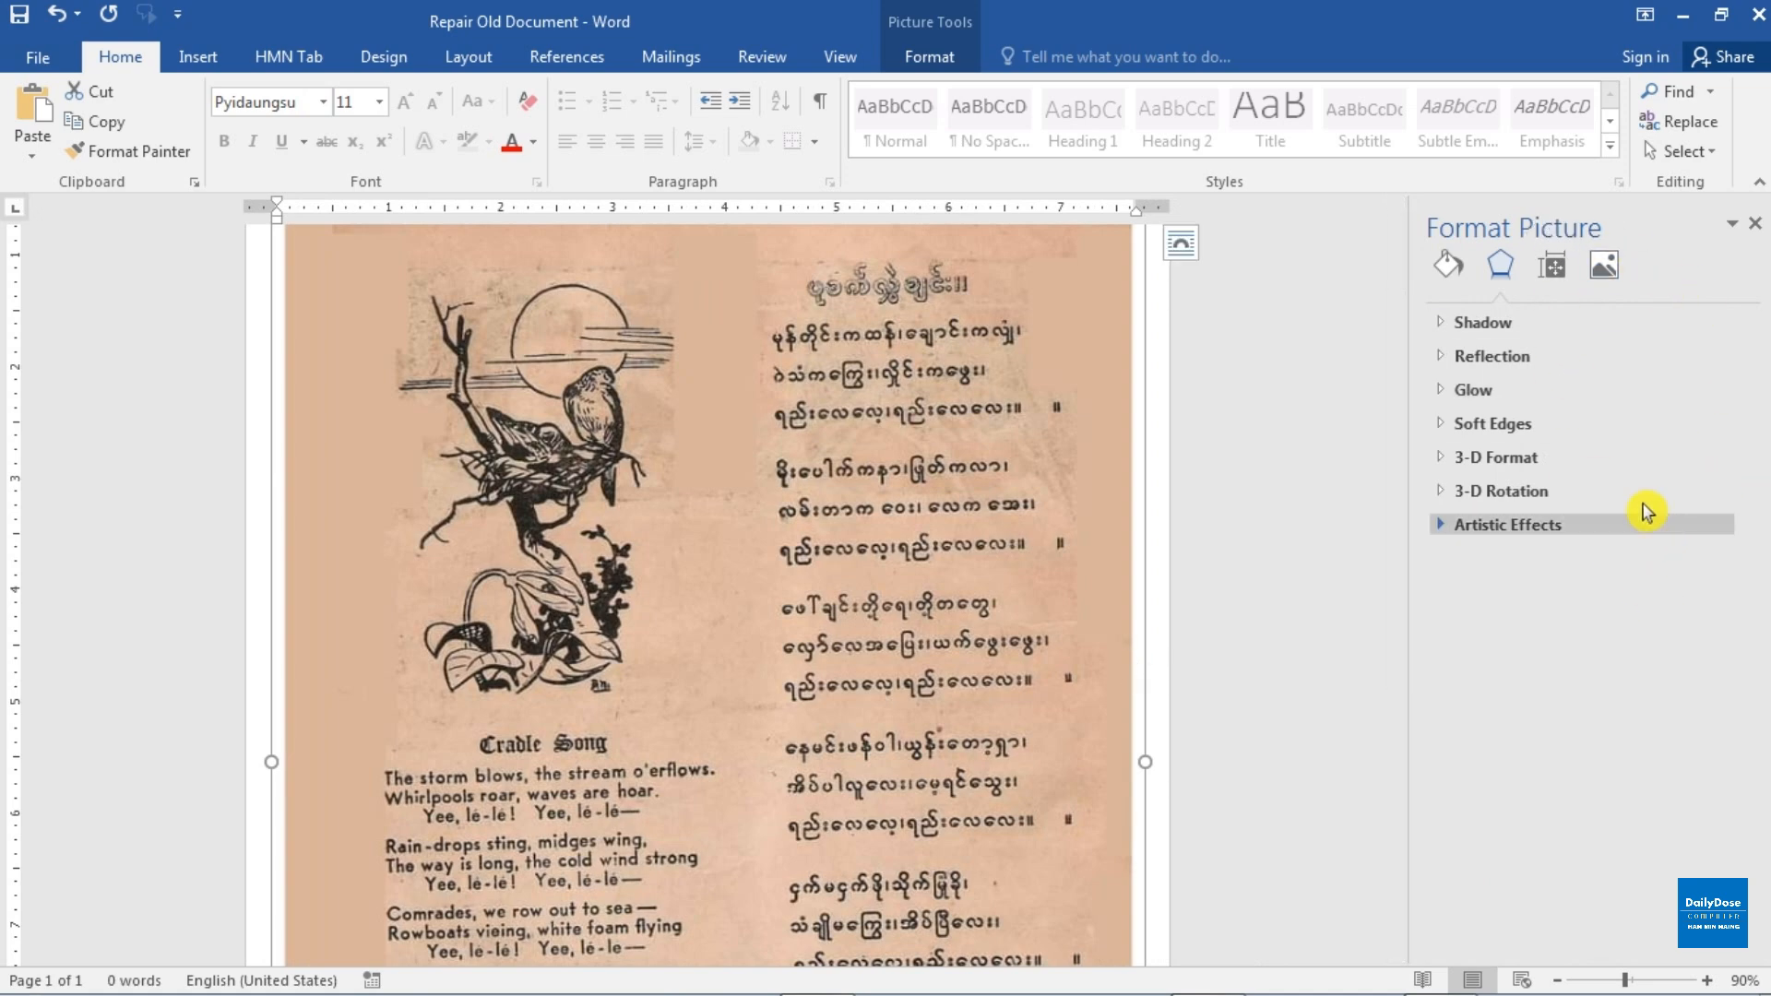
{"action": "left_click", "coordinate": [1605, 269]}
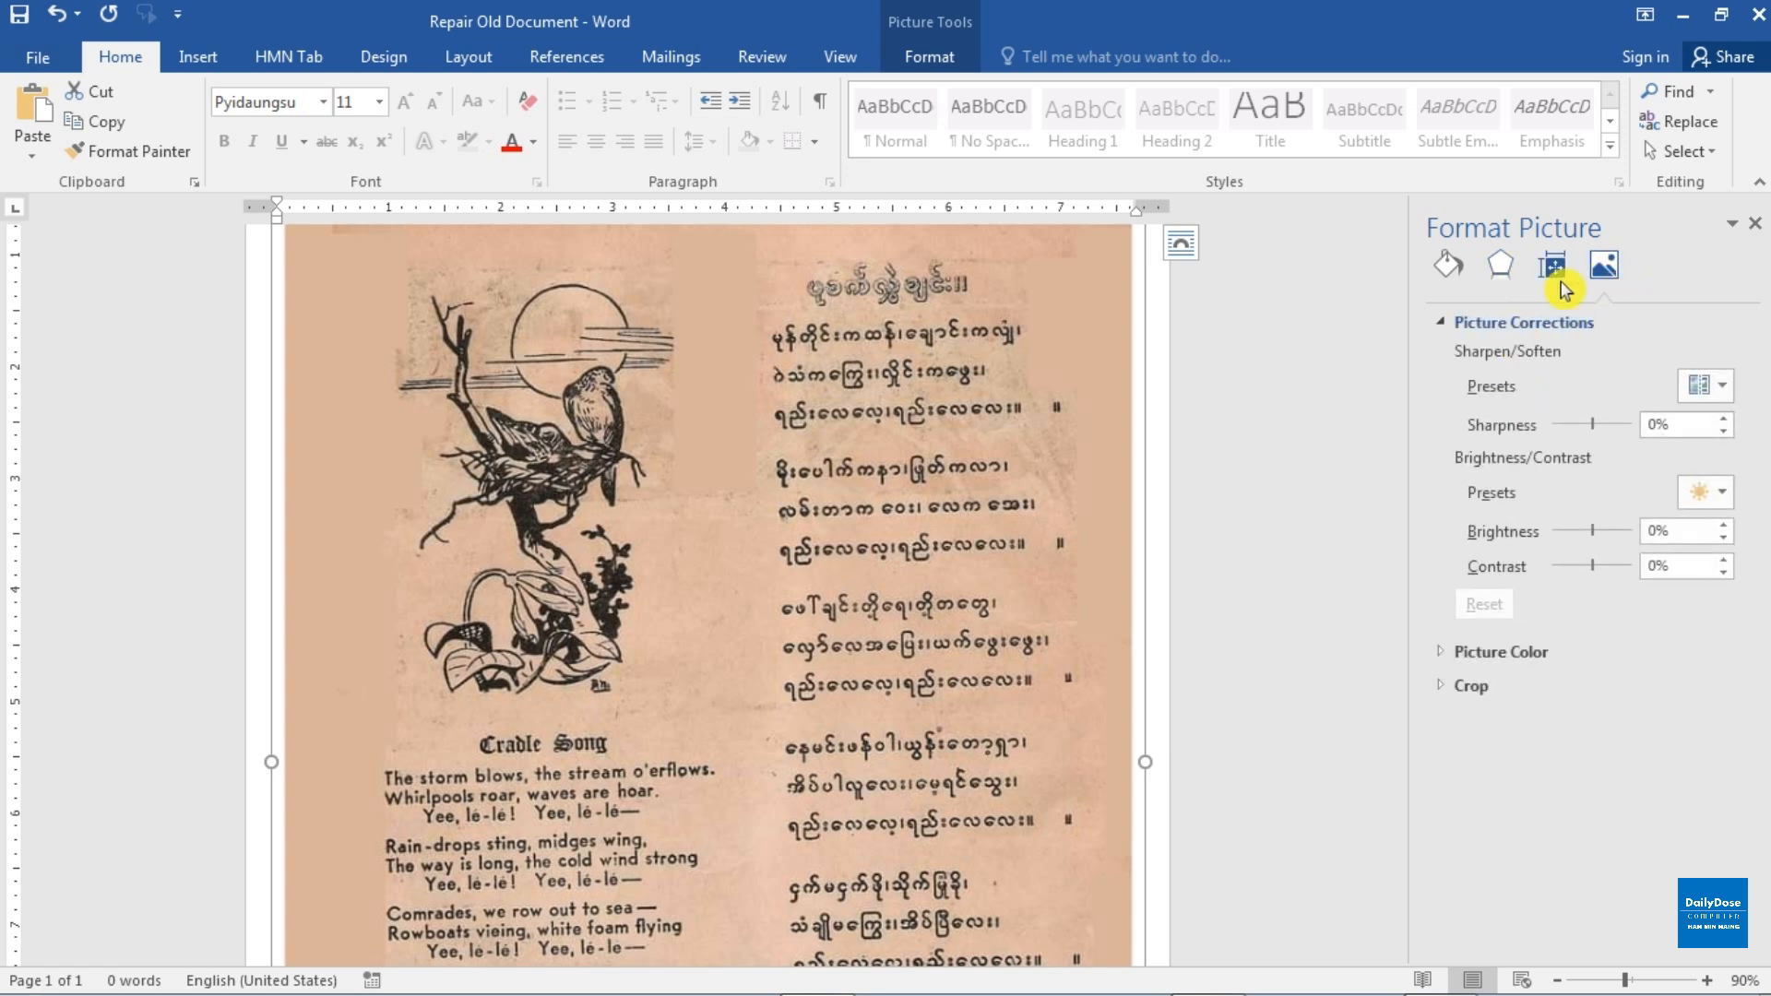
{"action": "left_click", "coordinate": [1454, 323]}
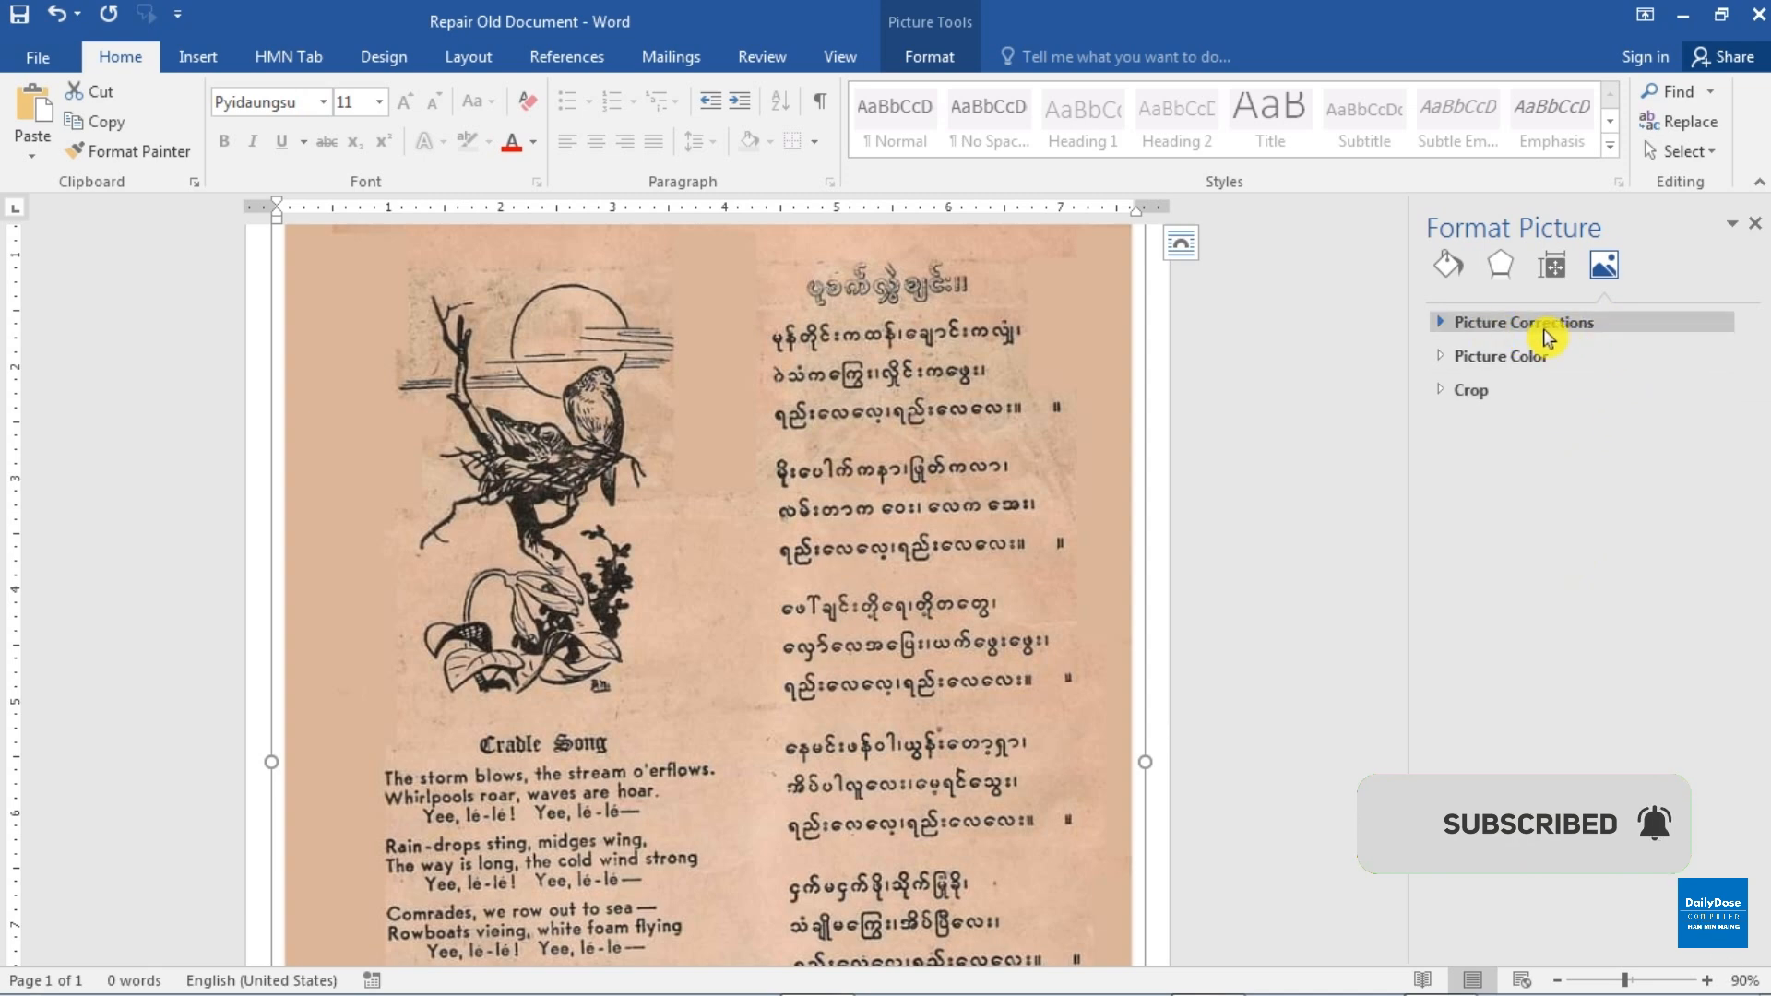
{"action": "left_click", "coordinate": [1446, 325]}
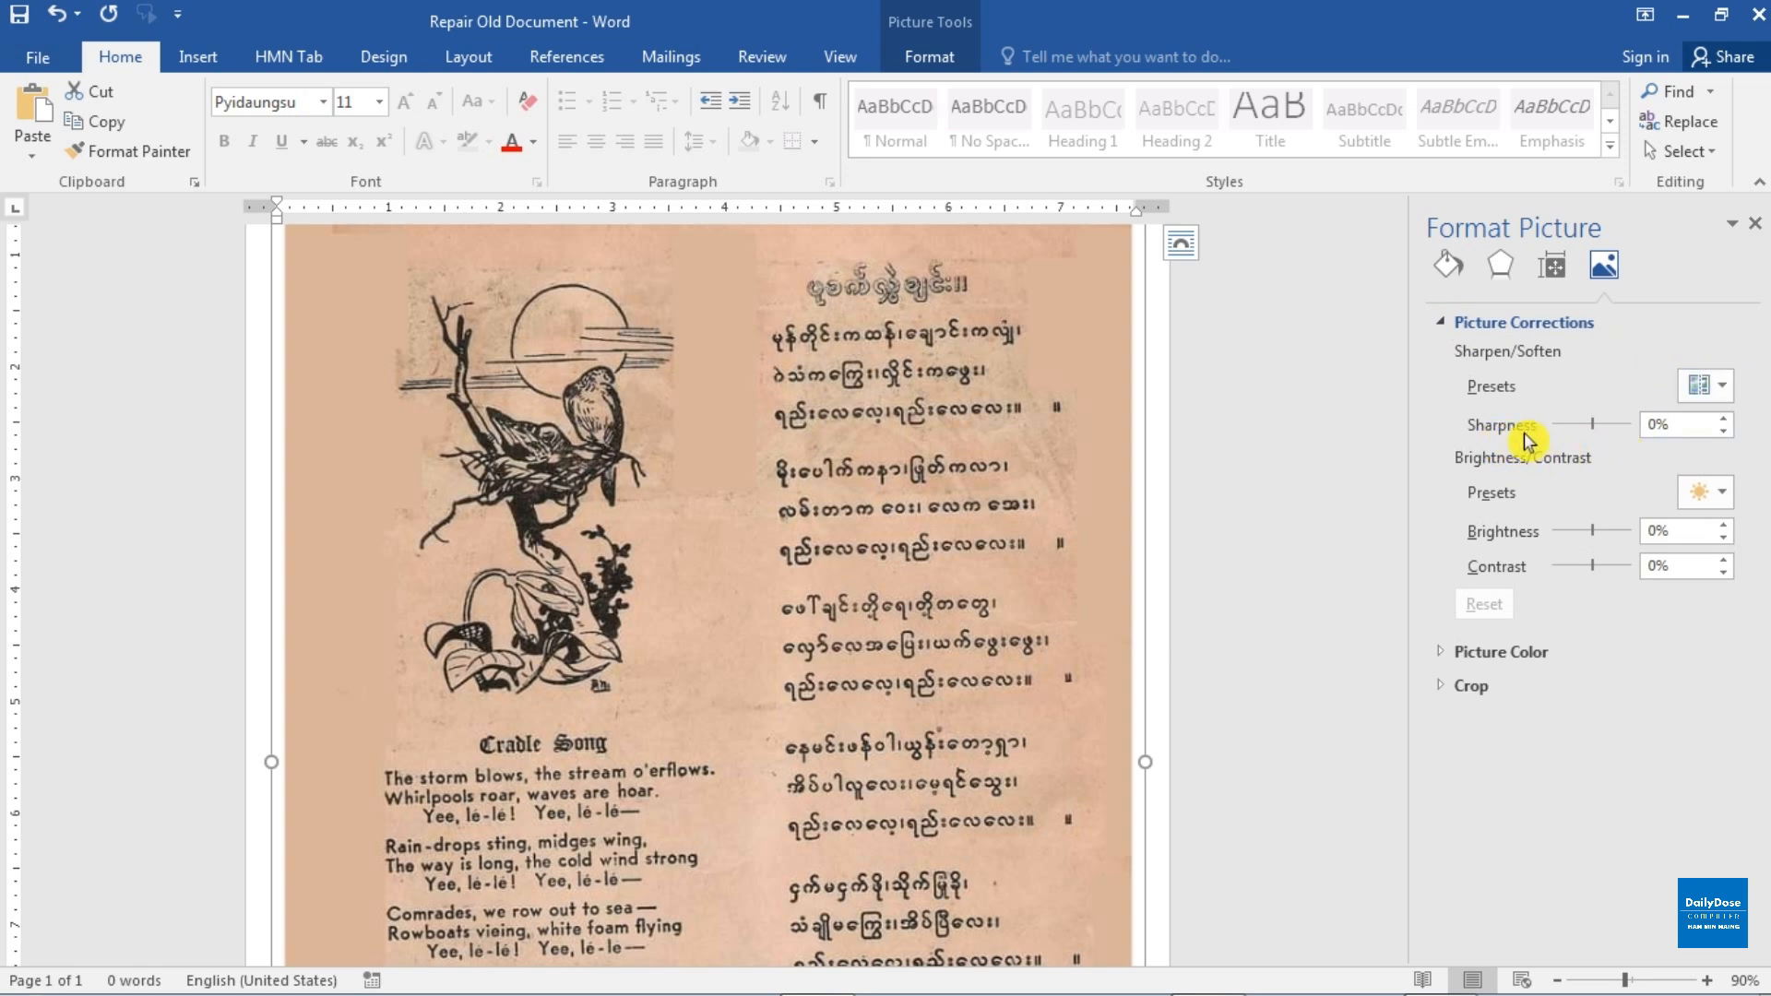
Set the poem picture's sharpness to 50% and its brightness to 75%.
{"action": "double_click", "coordinate": [1686, 426]}
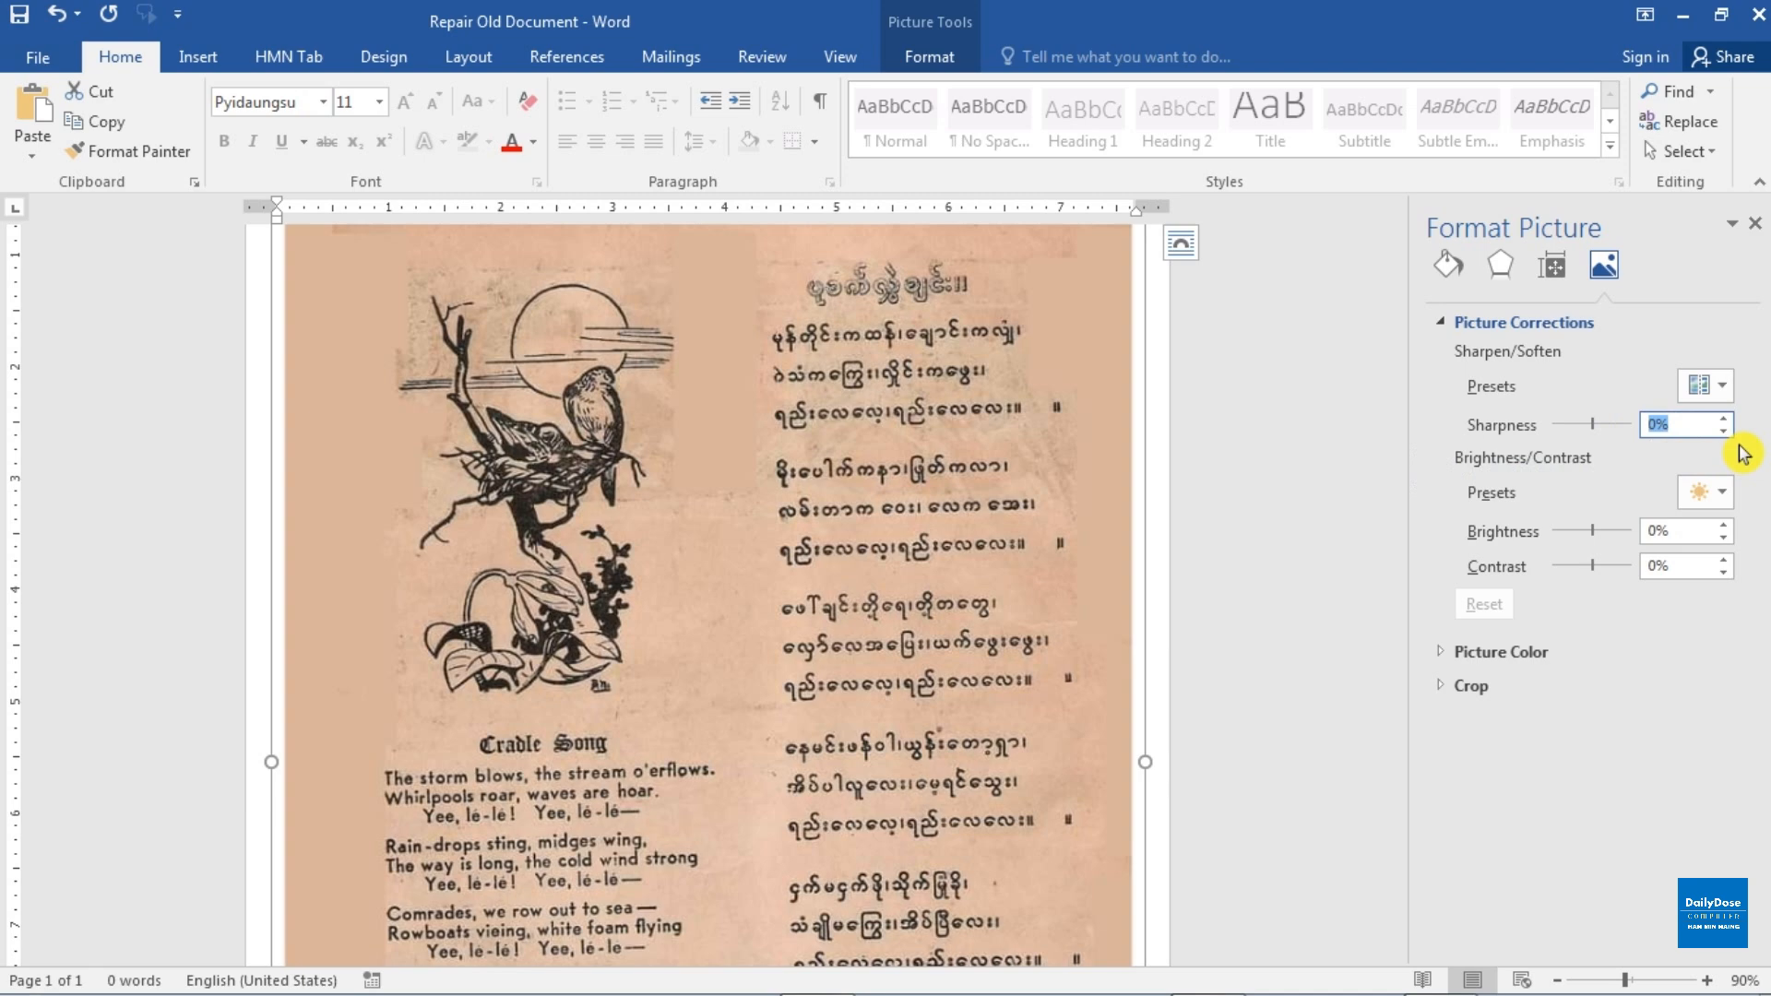
{"action": "type", "text": "50"}
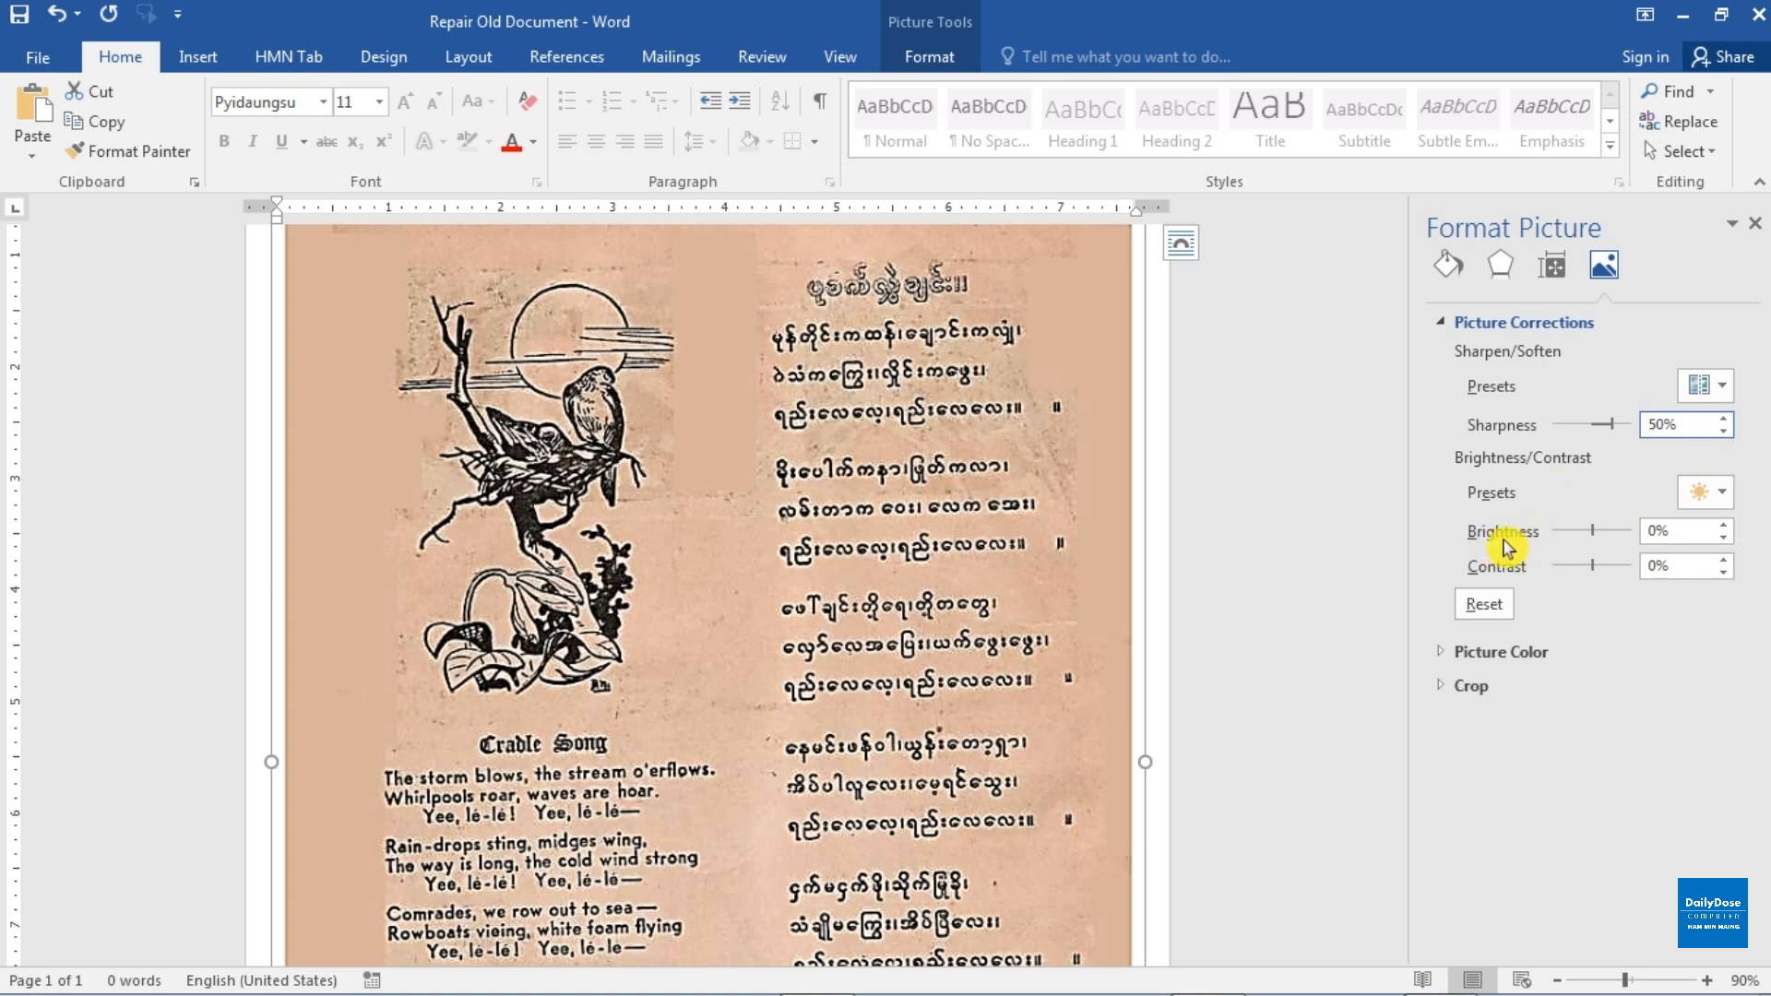
{"action": "left_click", "coordinate": [1688, 531]}
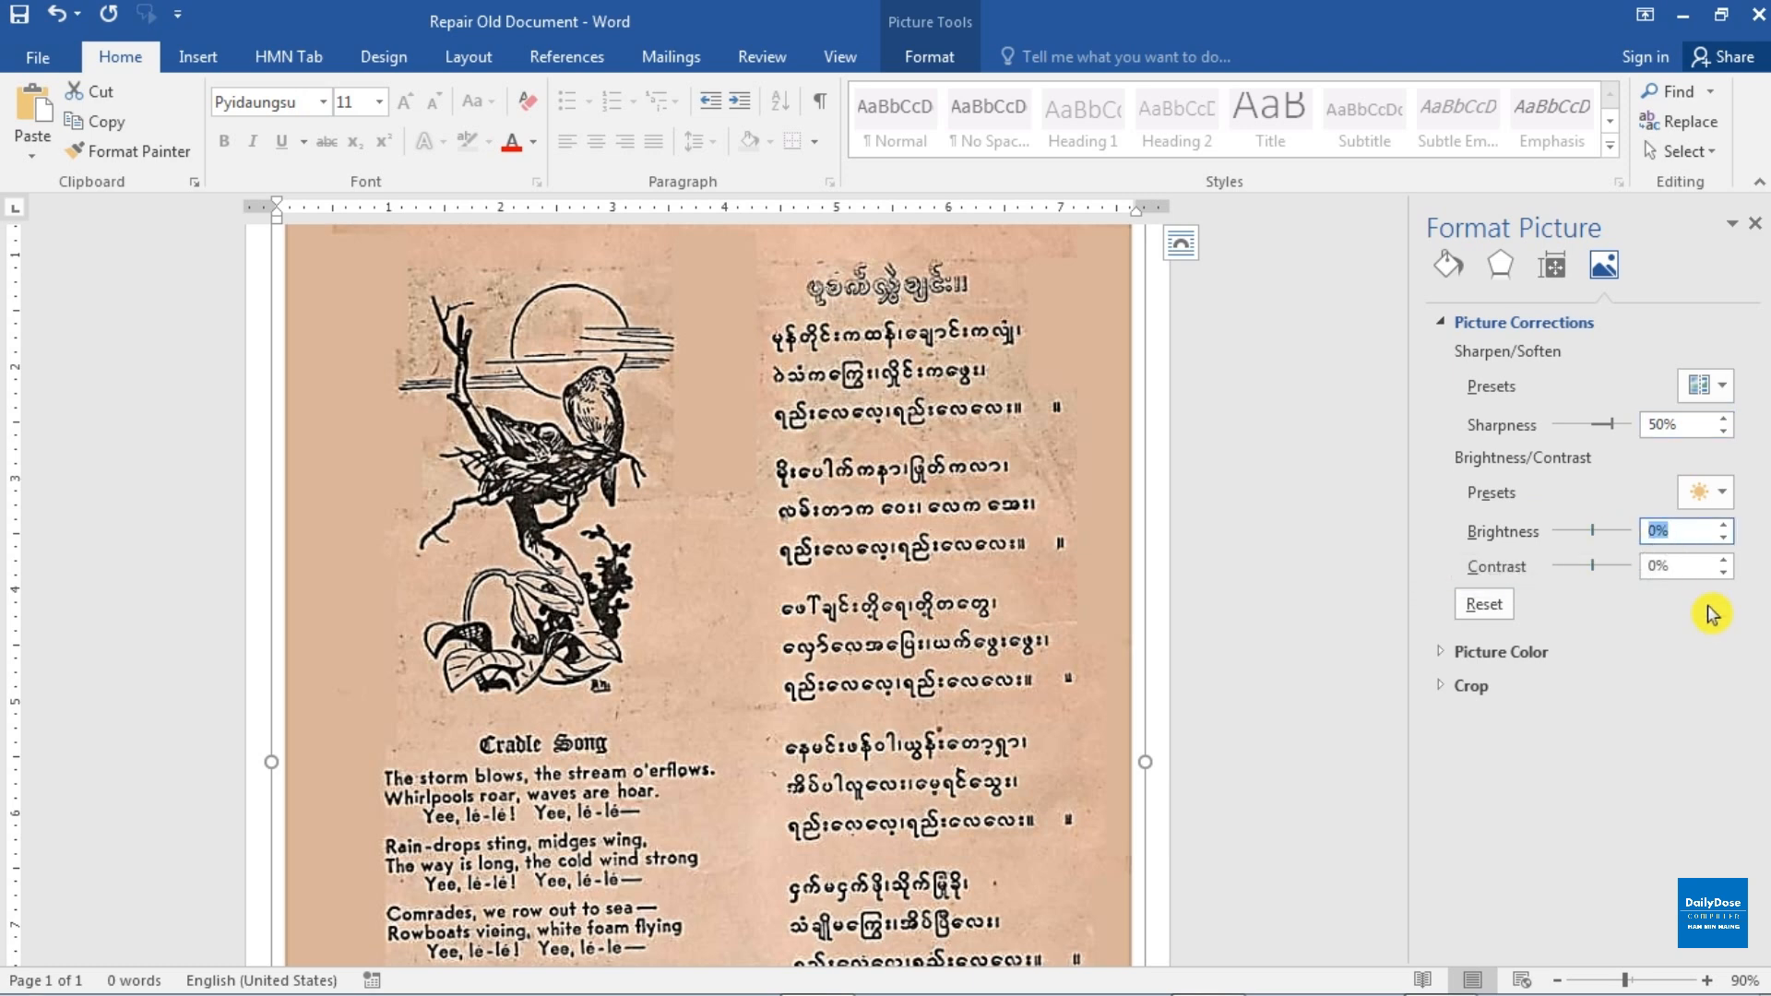
{"action": "type", "text": "75"}
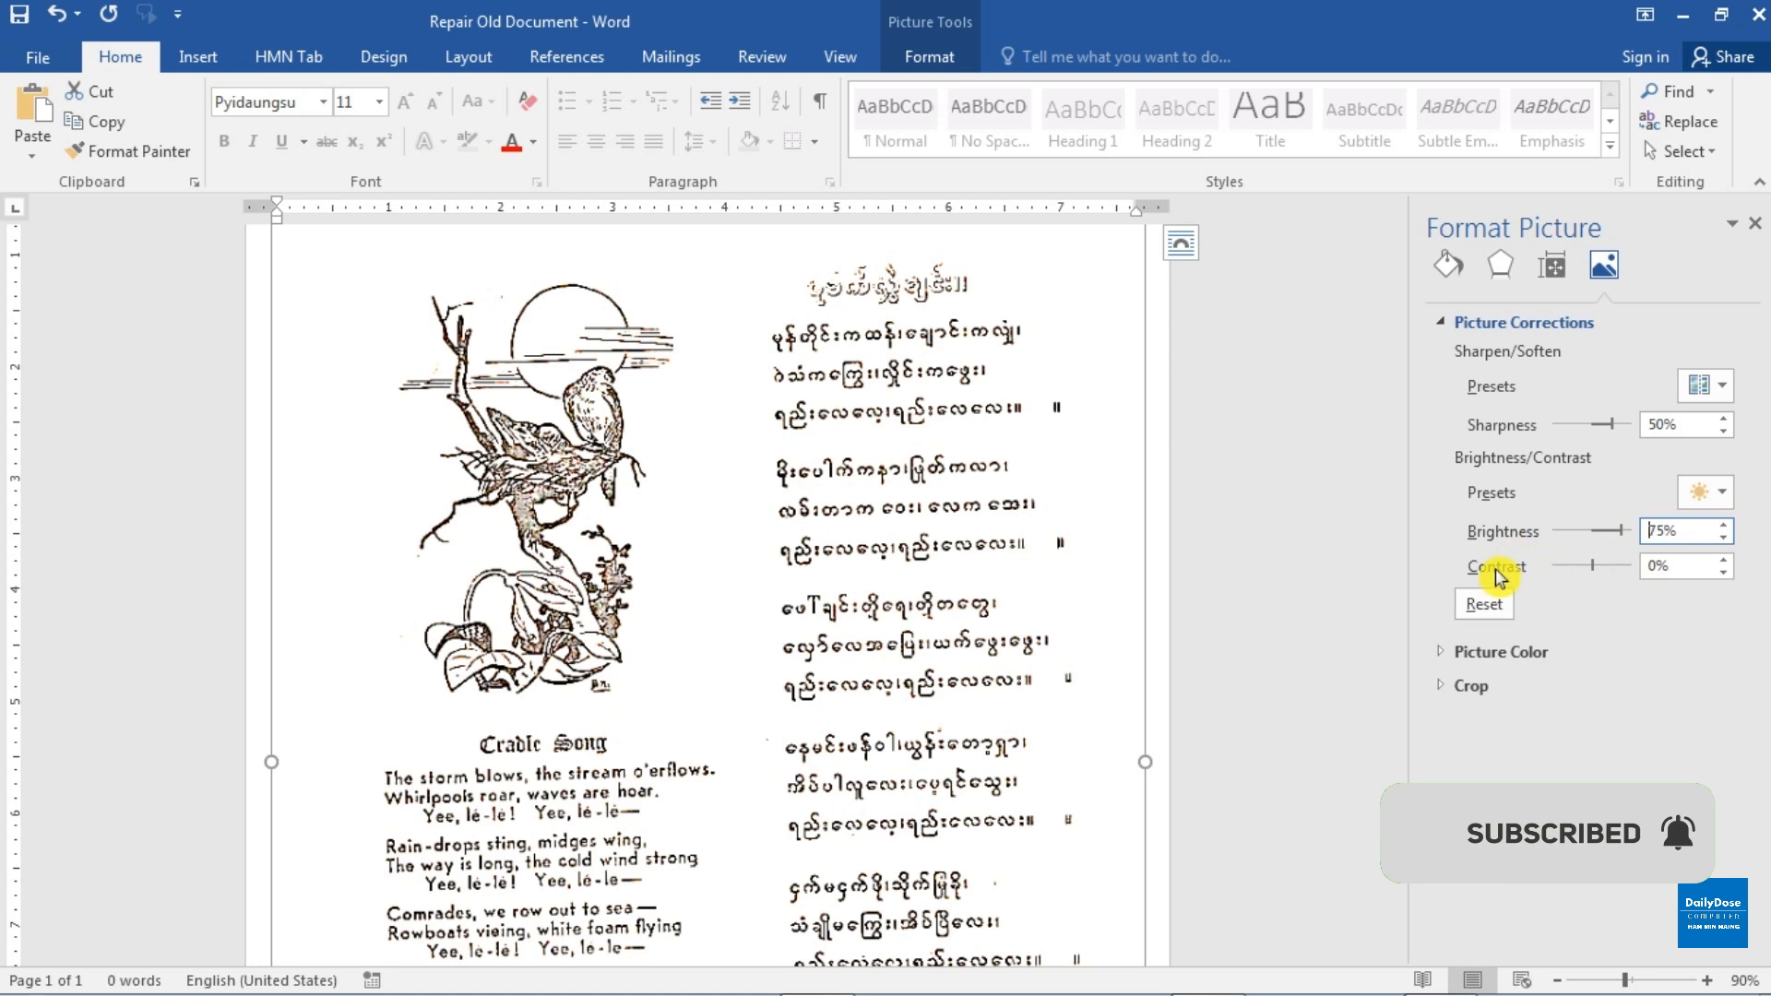
Set the poem picture's contrast to 25% and close the Format Picture settings.
{"action": "left_click", "coordinate": [1680, 566]}
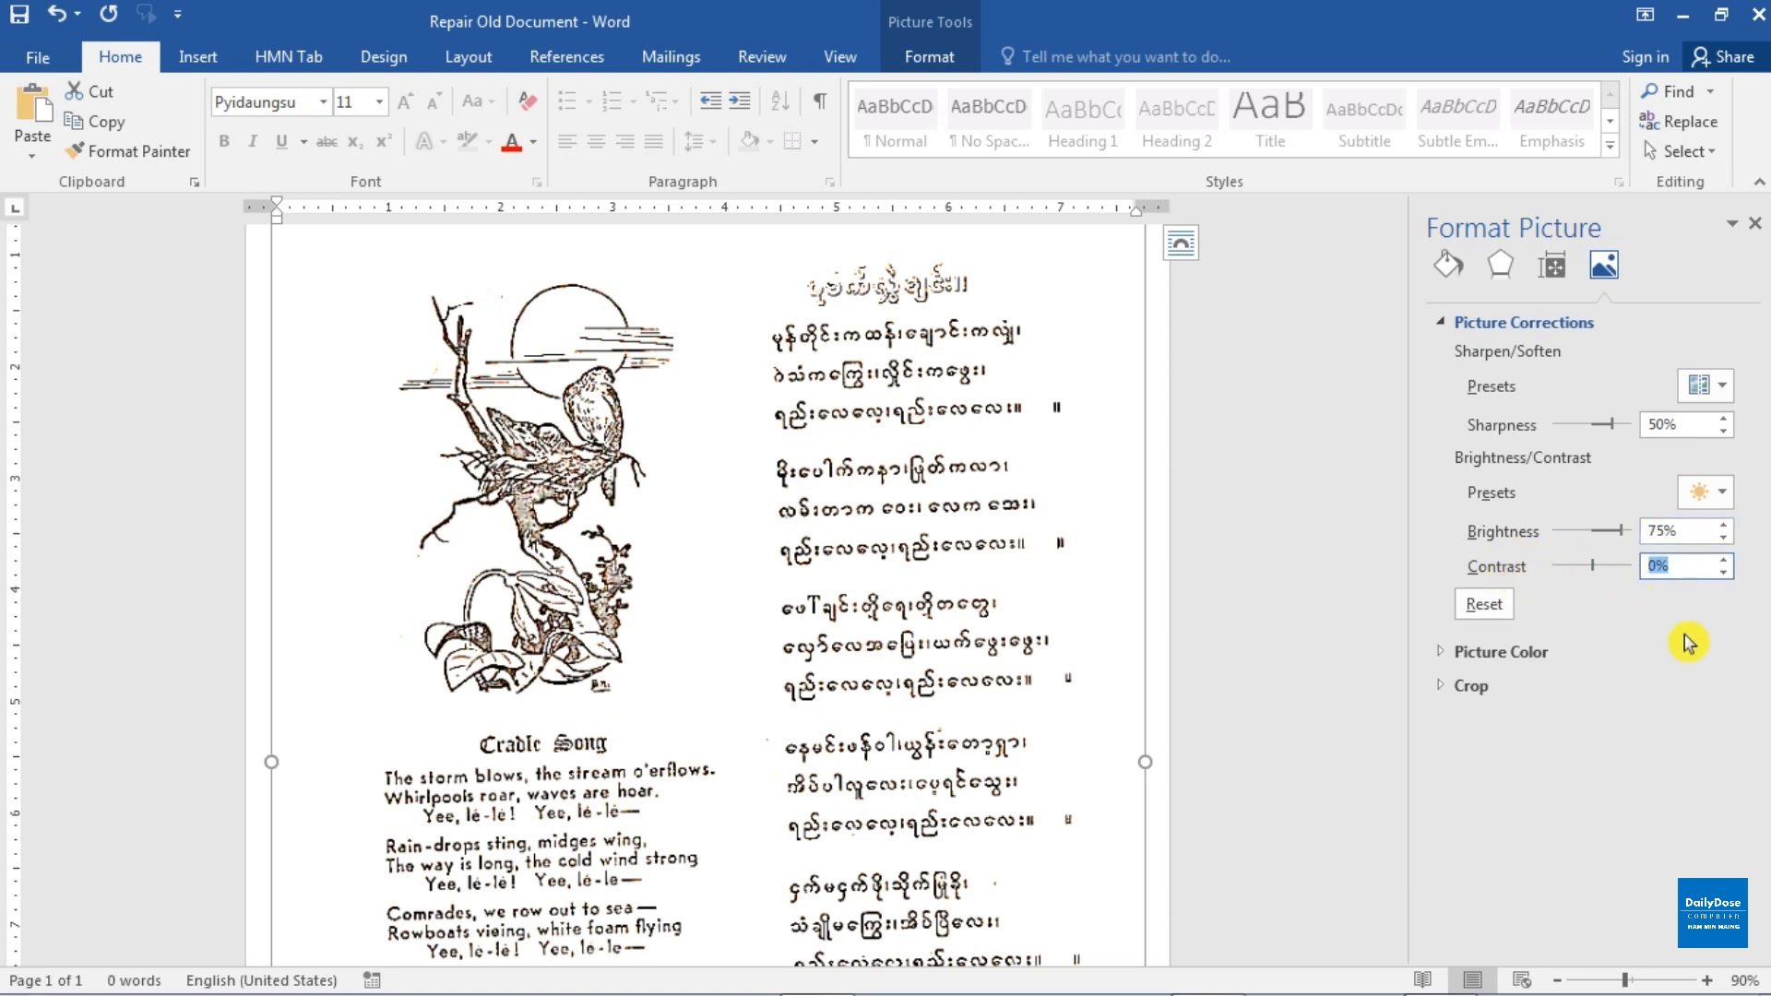
{"action": "type", "text": "25"}
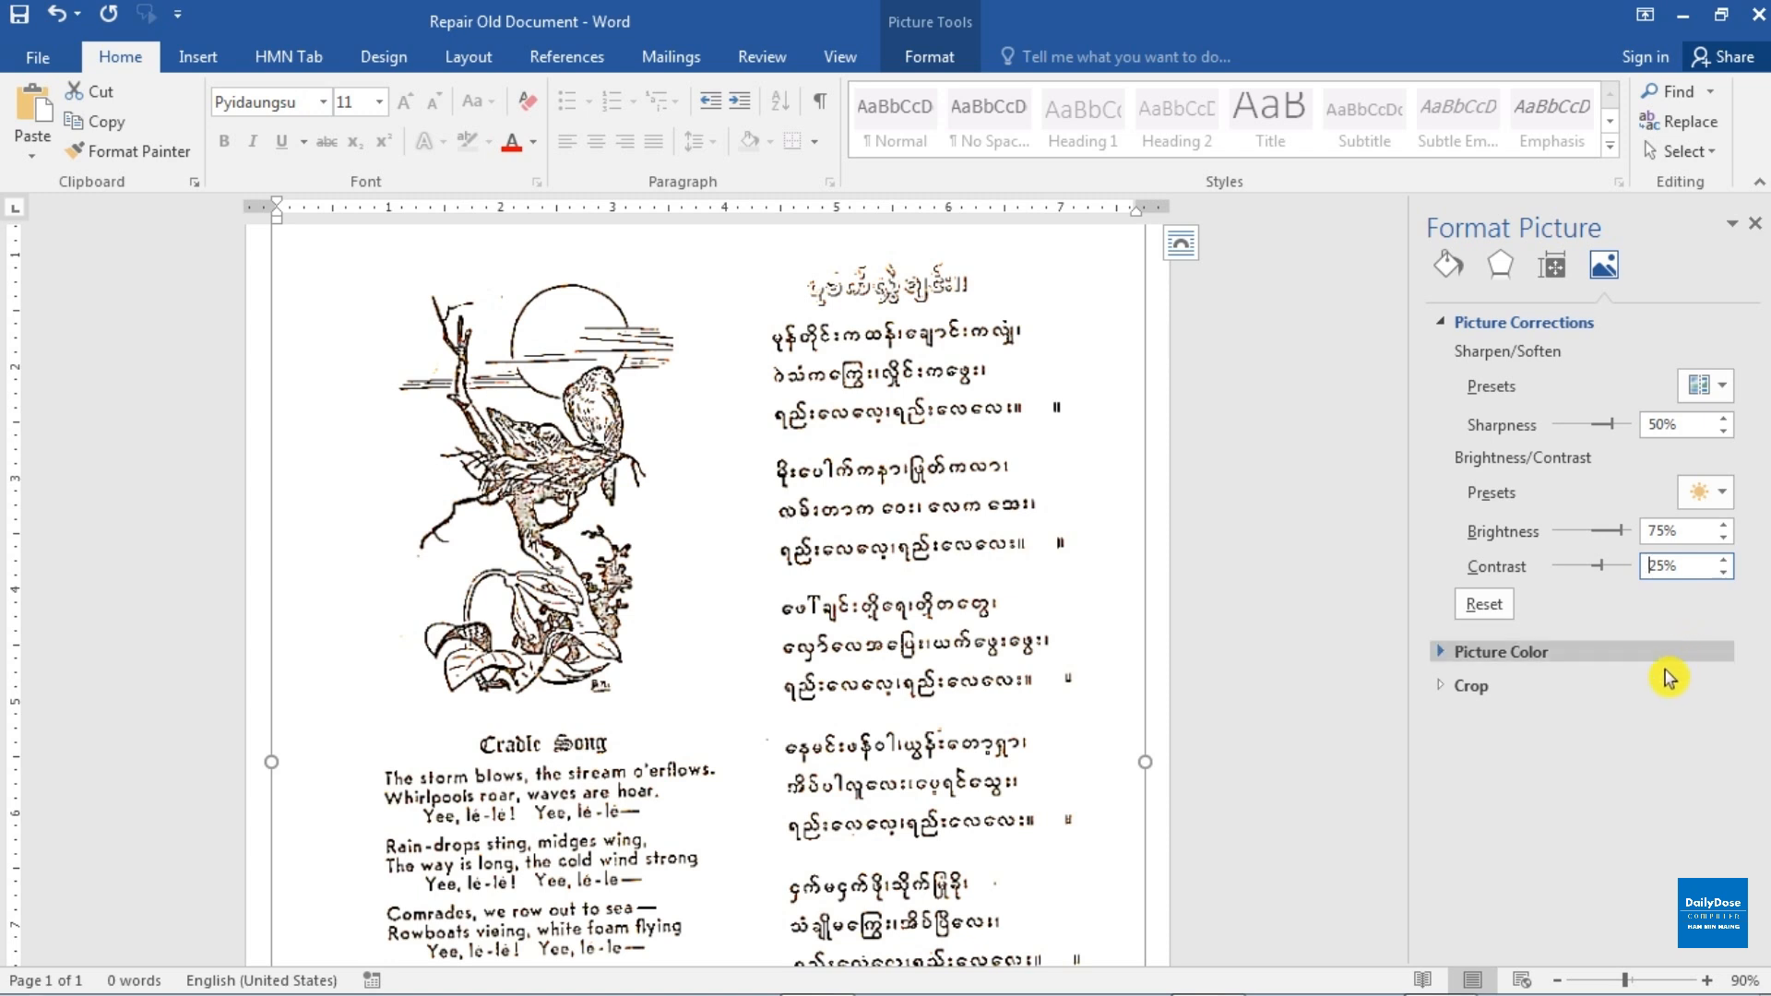
{"action": "left_click", "coordinate": [1757, 230]}
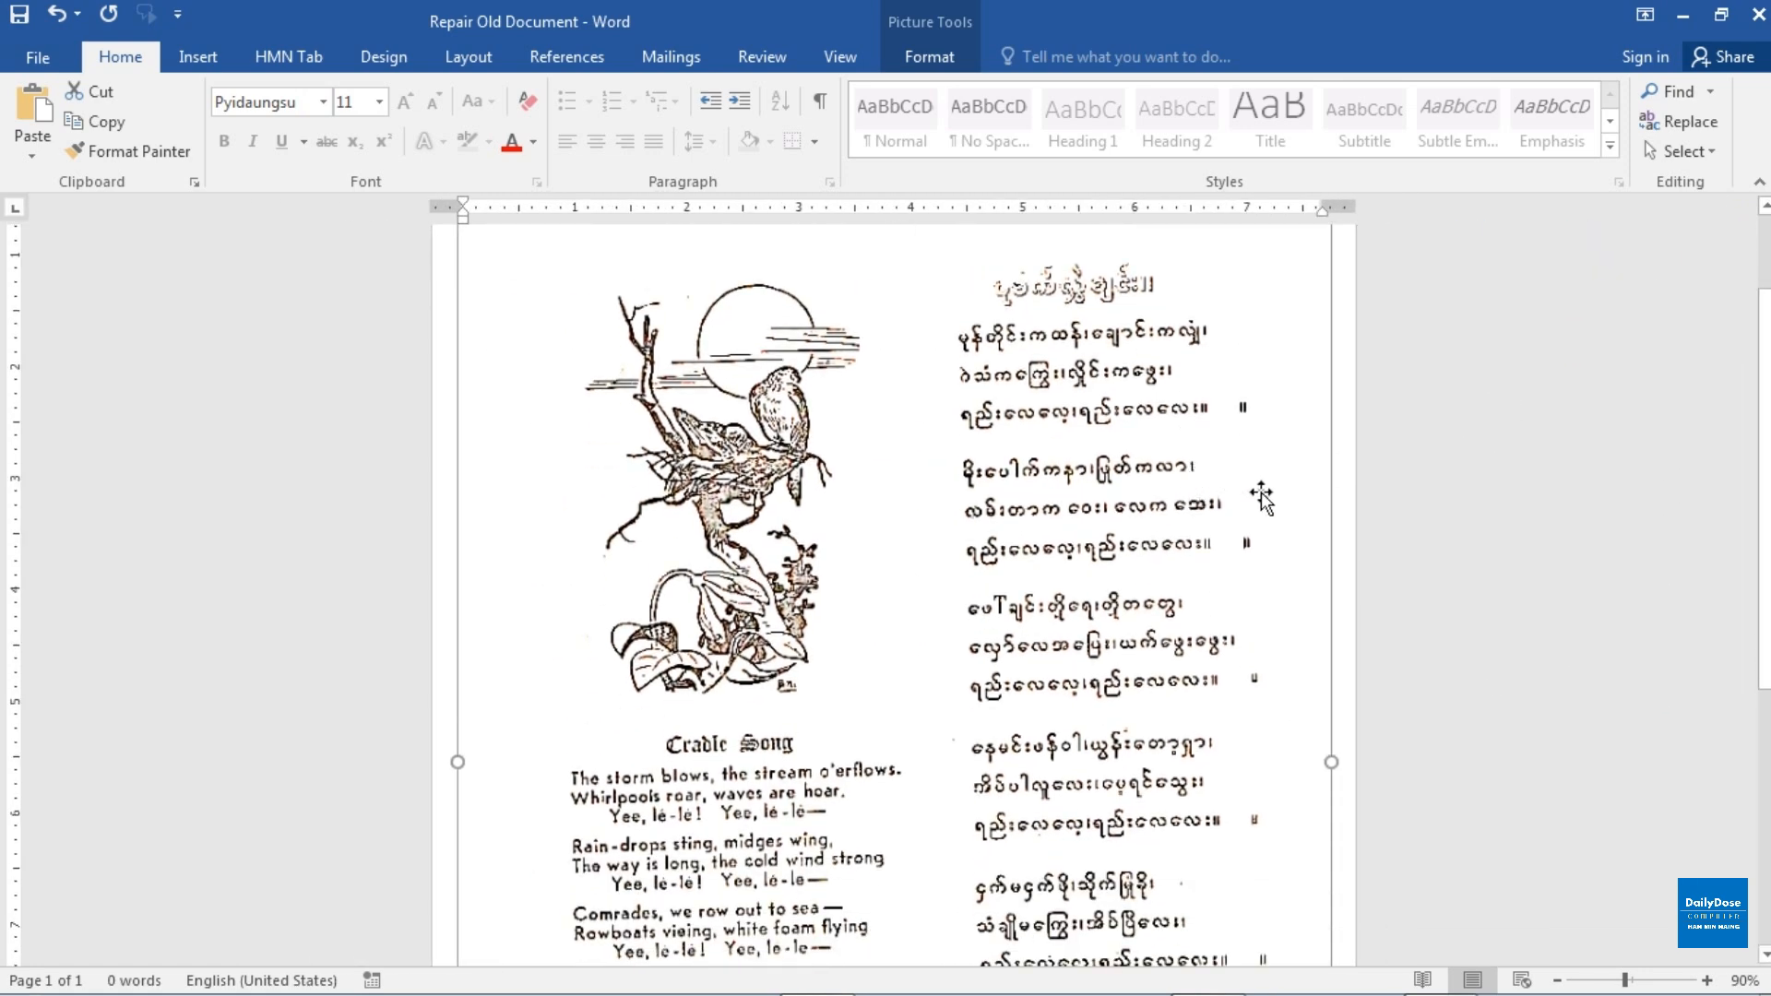
Examine the corrected poem page as a whole and up close, checking the illustration and both text columns from start to end.
{"action": "scroll", "coordinate": [1562, 962], "scroll_direction": "down", "scroll_amount": 4}
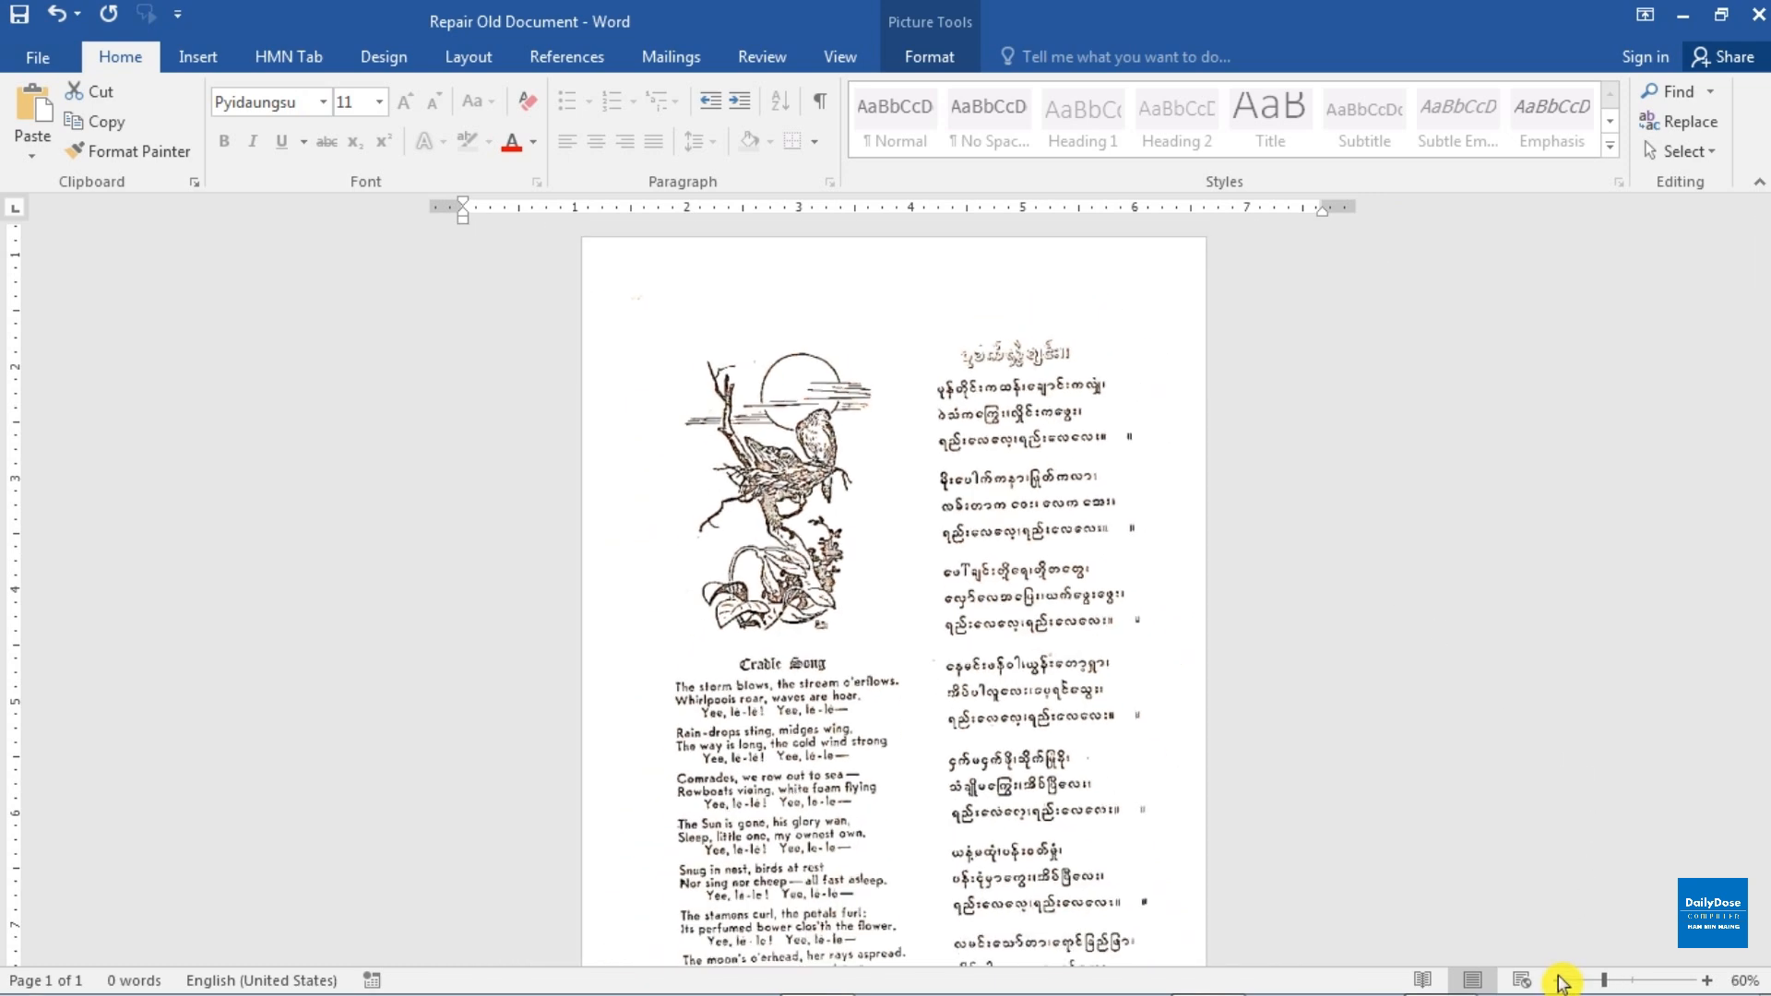
{"action": "left_click", "coordinate": [1256, 419]}
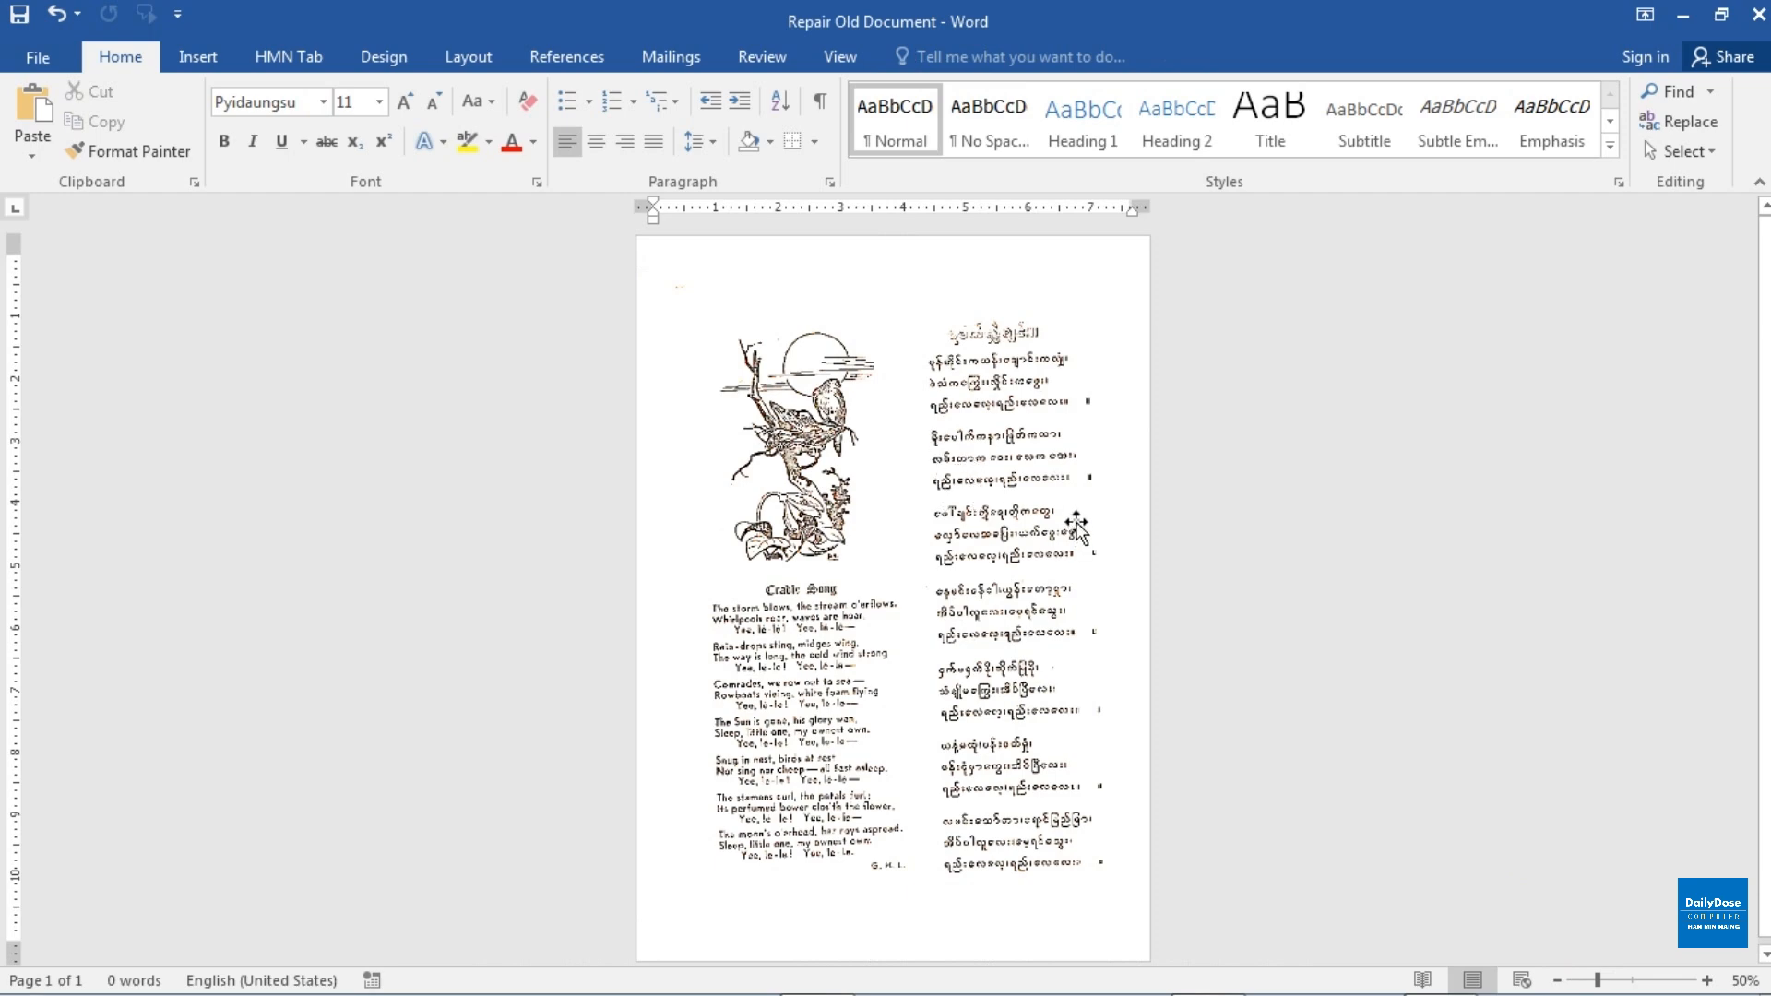
{"action": "scroll", "coordinate": [998, 505], "scroll_direction": "up", "scroll_amount": 4}
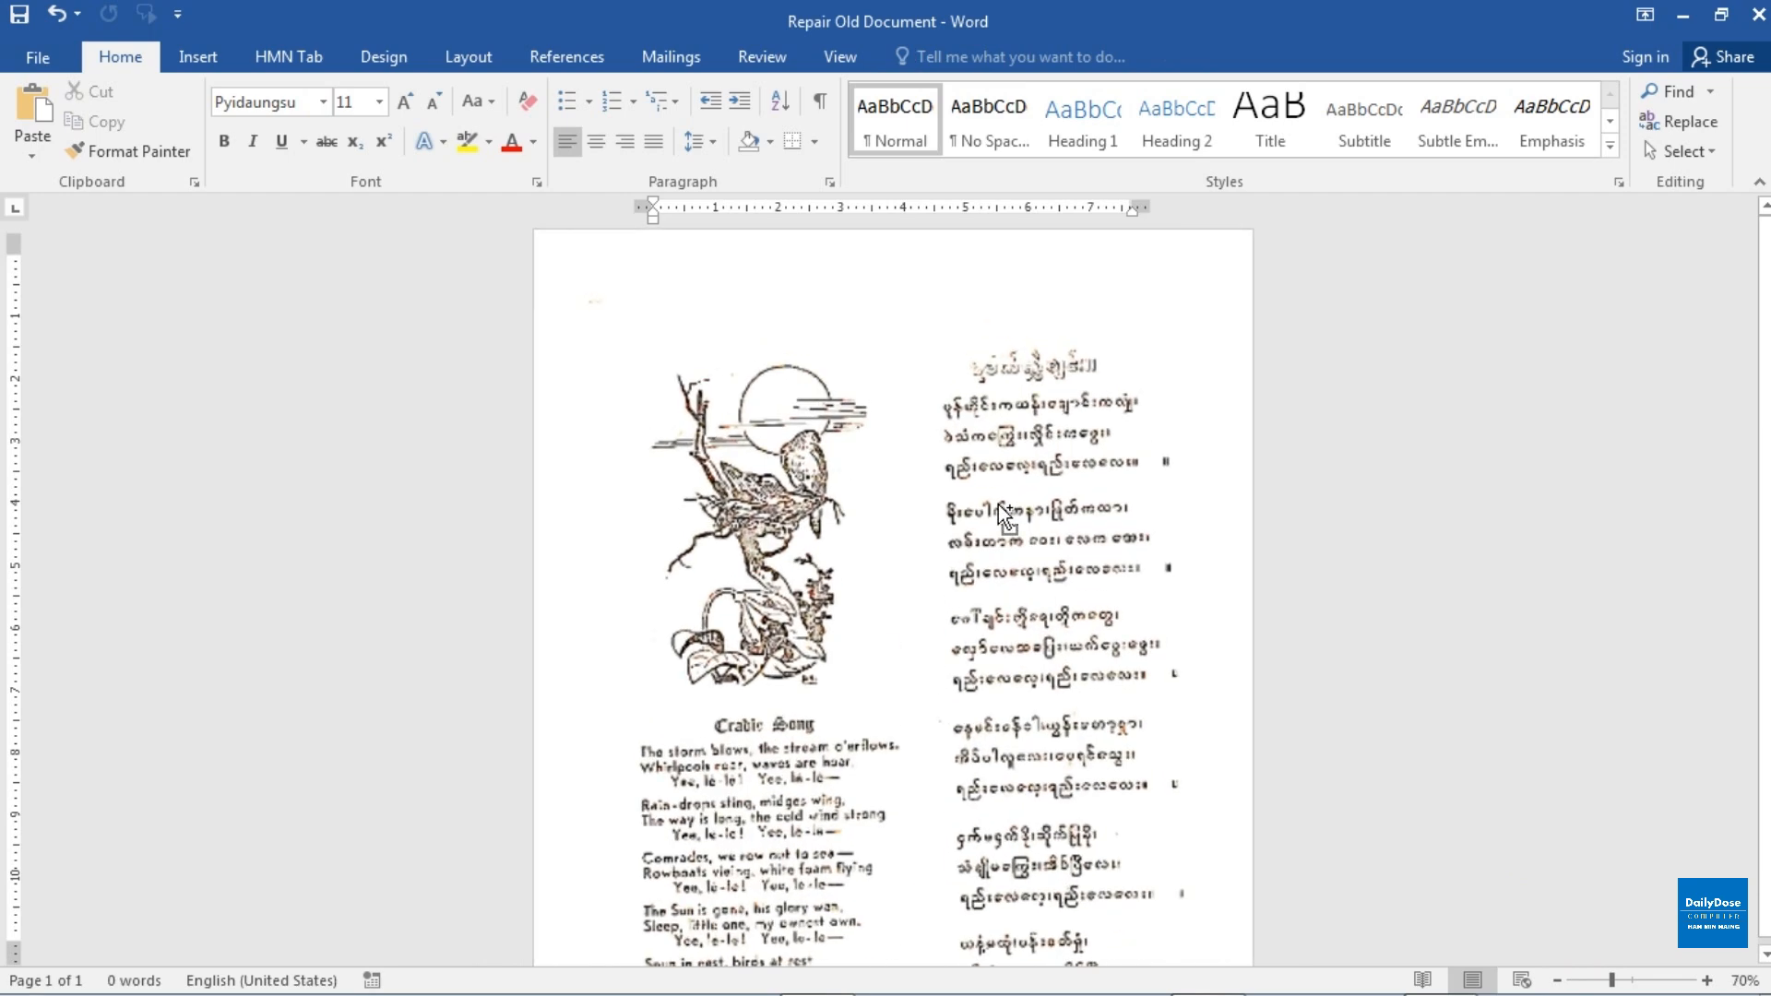
{"action": "scroll", "coordinate": [997, 506], "scroll_direction": "up", "scroll_amount": 1}
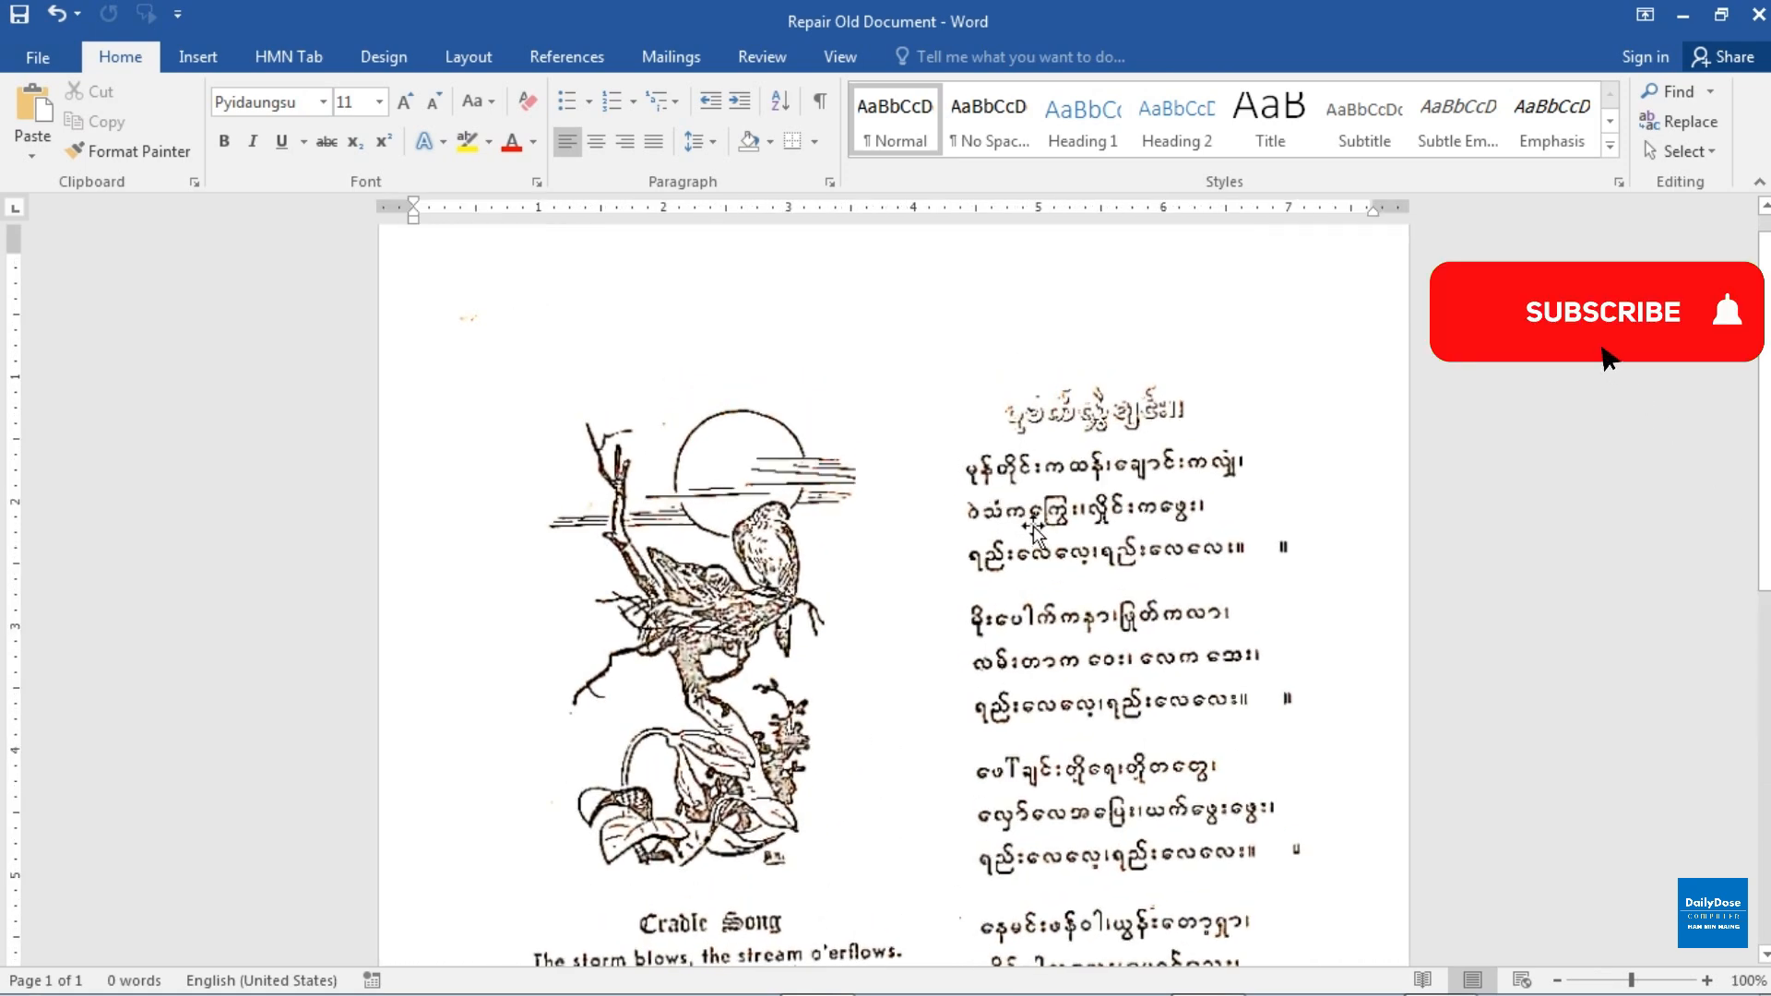
{"action": "scroll", "coordinate": [1038, 529], "scroll_direction": "down", "scroll_amount": 5}
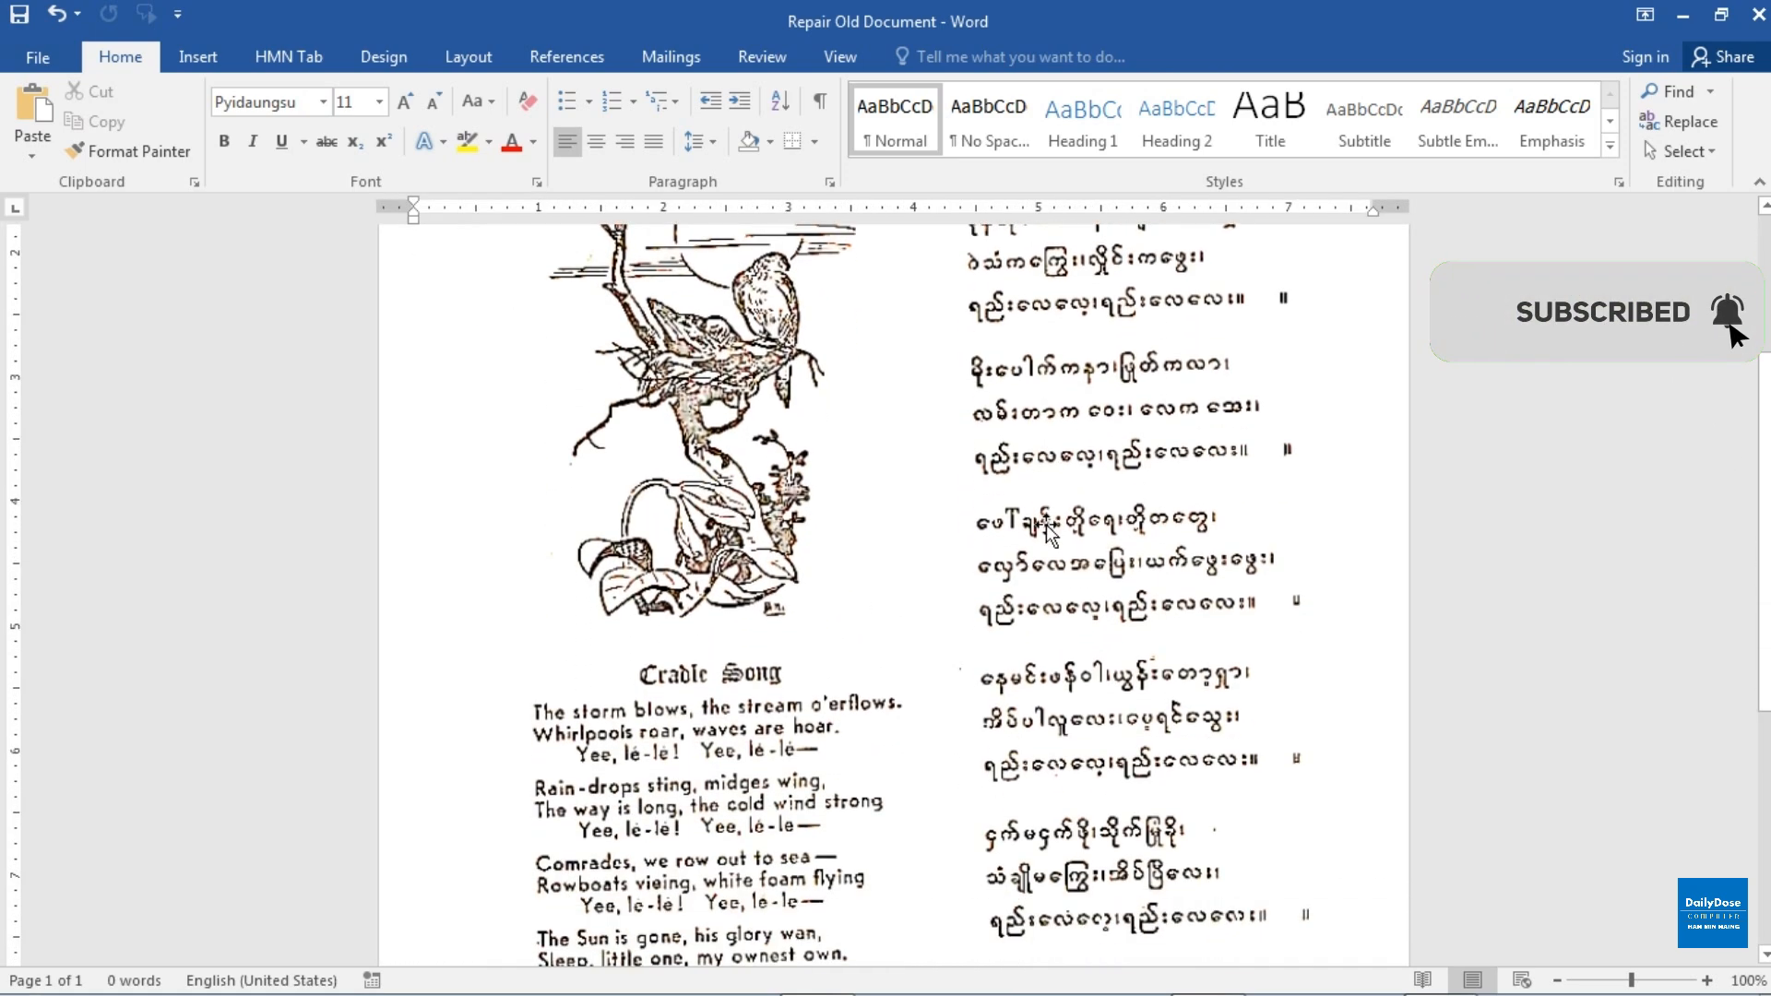
{"action": "scroll", "coordinate": [1044, 590], "scroll_direction": "down", "scroll_amount": 5}
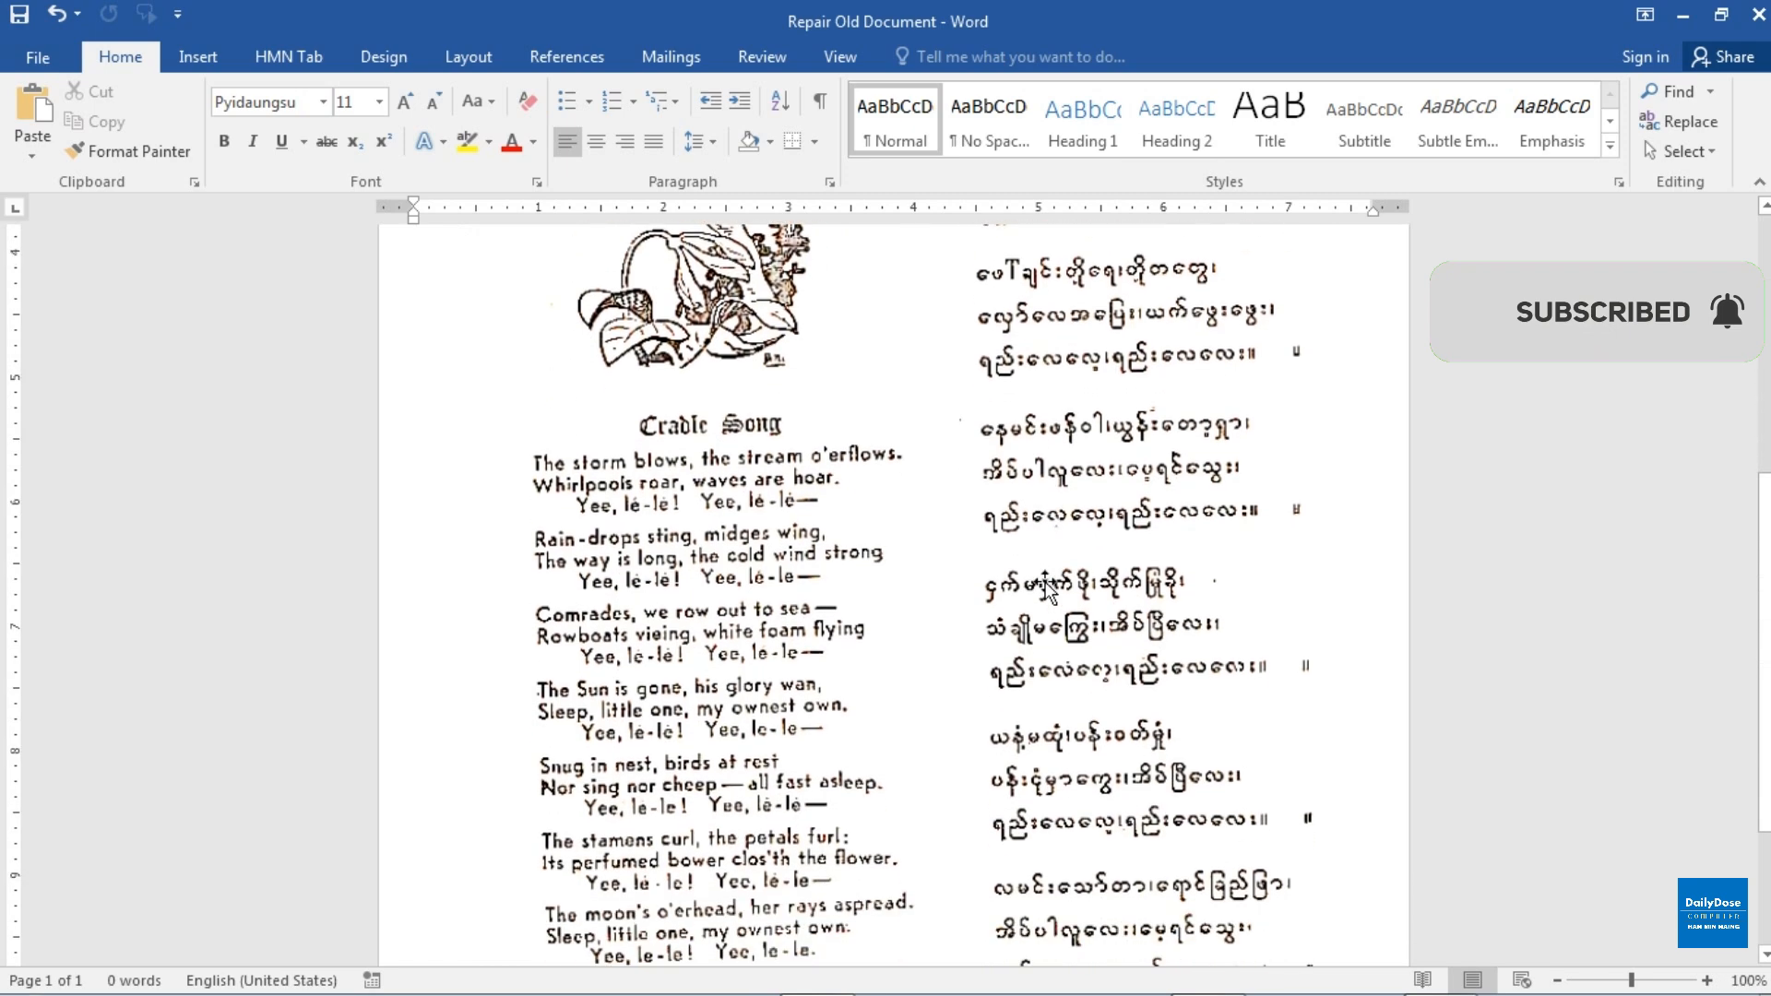
{"action": "scroll", "coordinate": [1045, 583], "scroll_direction": "down", "scroll_amount": 2}
{"action": "scroll", "coordinate": [1044, 584], "scroll_direction": "up", "scroll_amount": 12}
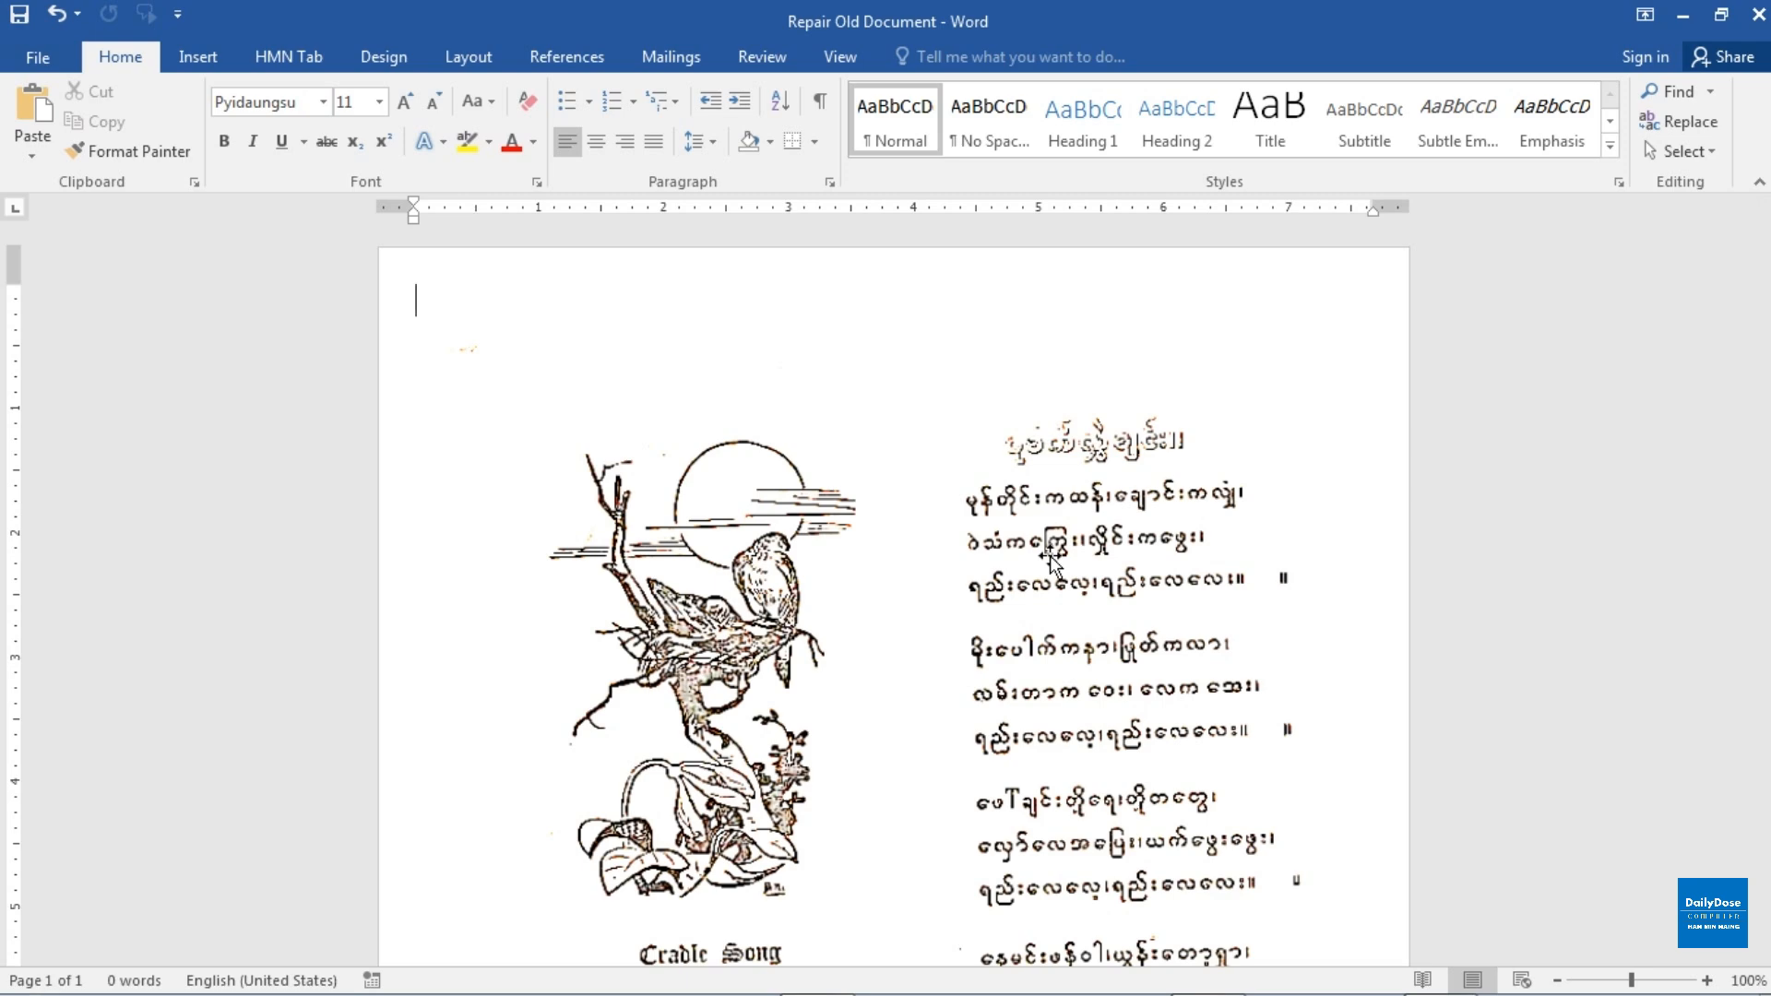
{"action": "scroll", "coordinate": [1051, 553], "scroll_direction": "down", "scroll_amount": 12}
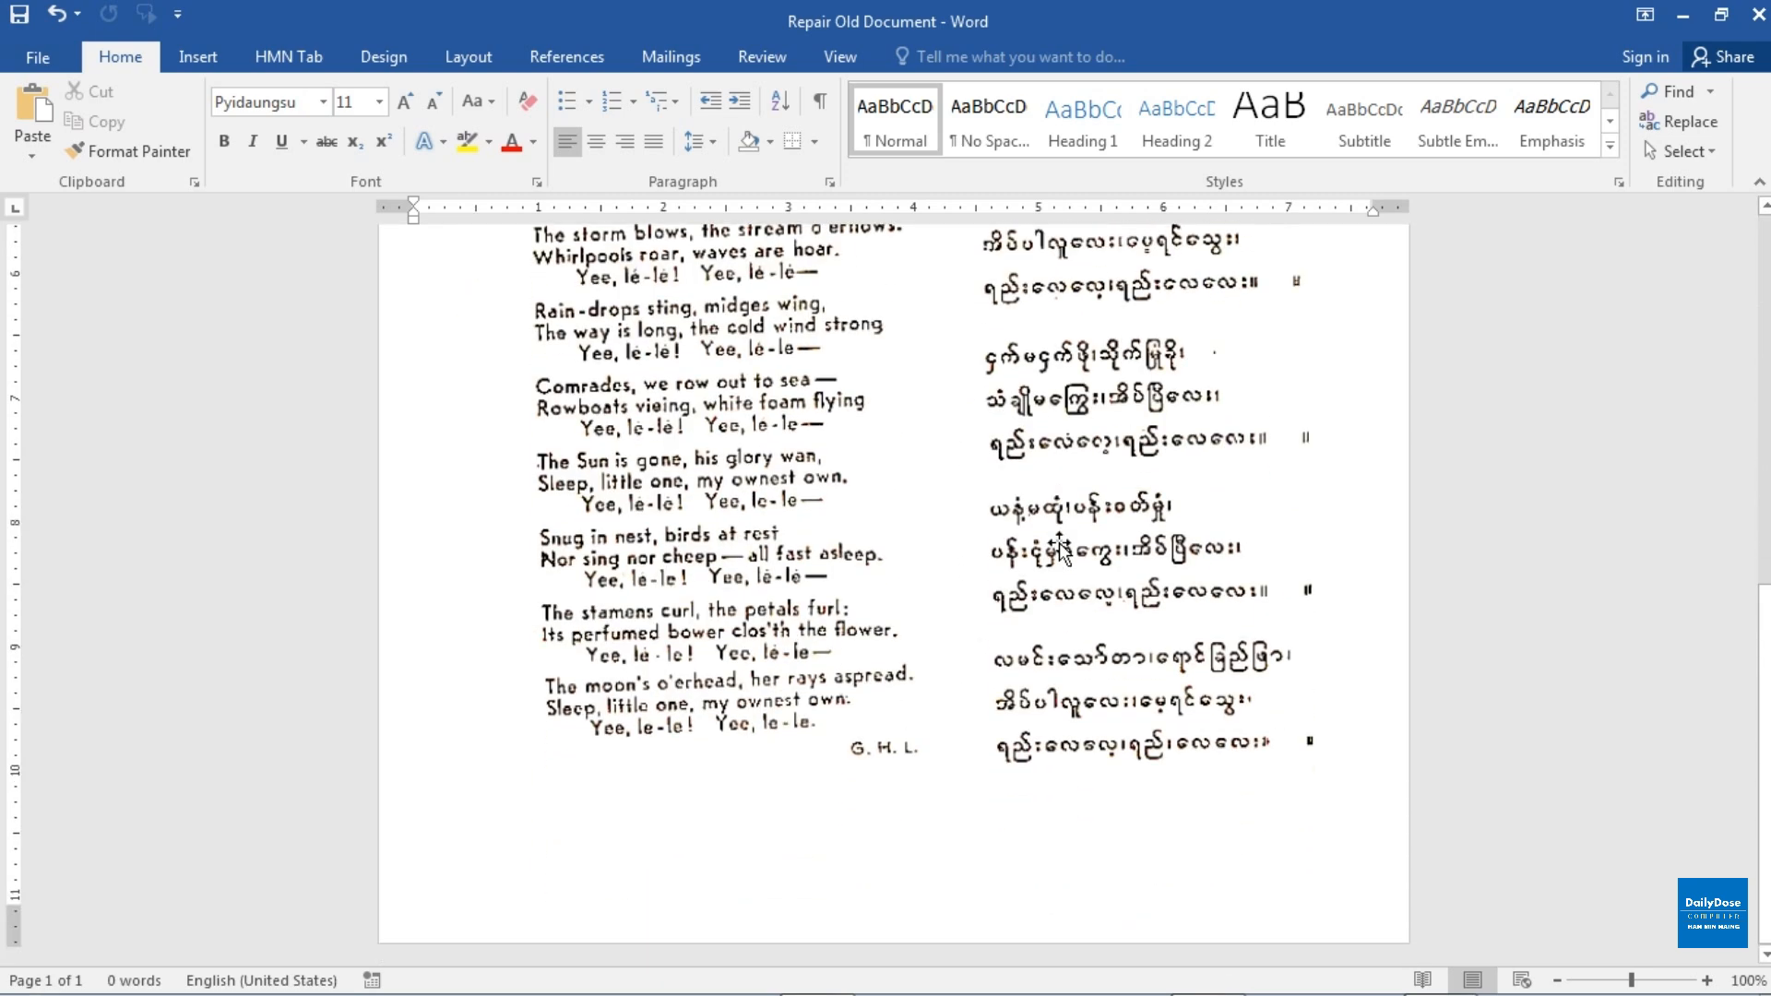
{"action": "scroll", "coordinate": [1058, 542], "scroll_direction": "up", "scroll_amount": 12}
{"action": "scroll", "coordinate": [1059, 542], "scroll_direction": "down", "scroll_amount": 4}
{"action": "scroll", "coordinate": [1030, 540], "scroll_direction": "up", "scroll_amount": 4}
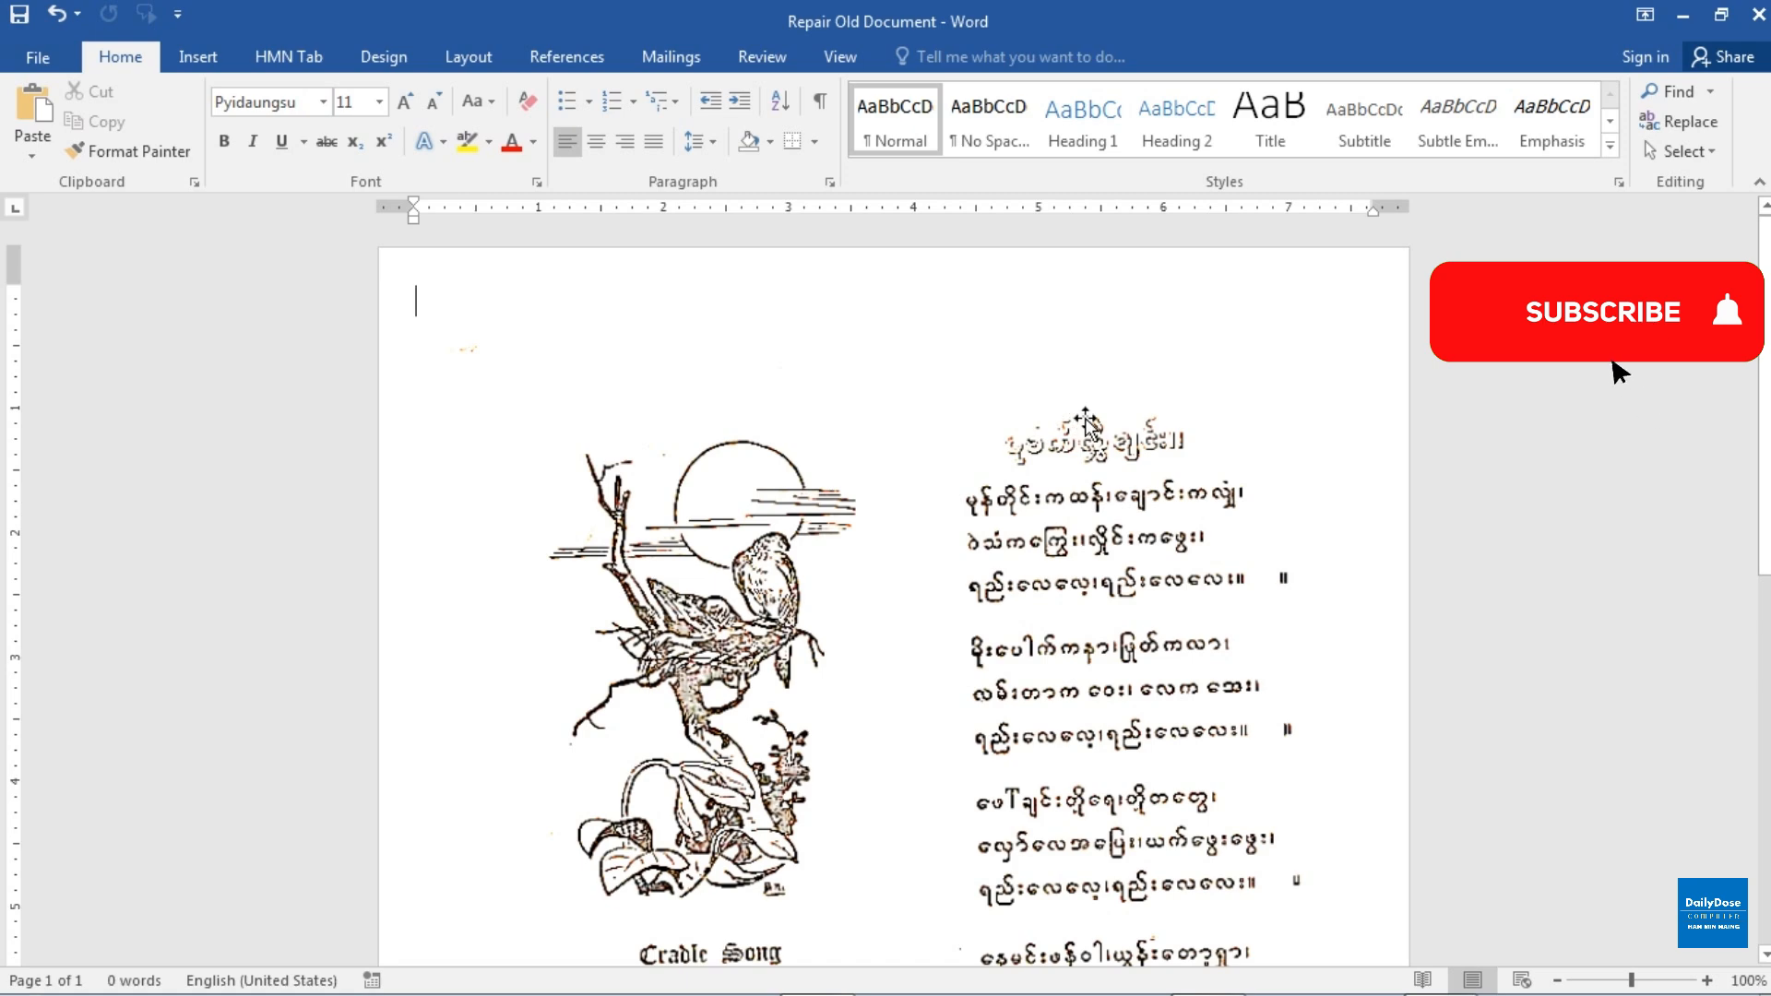
Save the document to the Desktop as a PDF named Repair Old Document.
{"action": "left_click", "coordinate": [40, 56]}
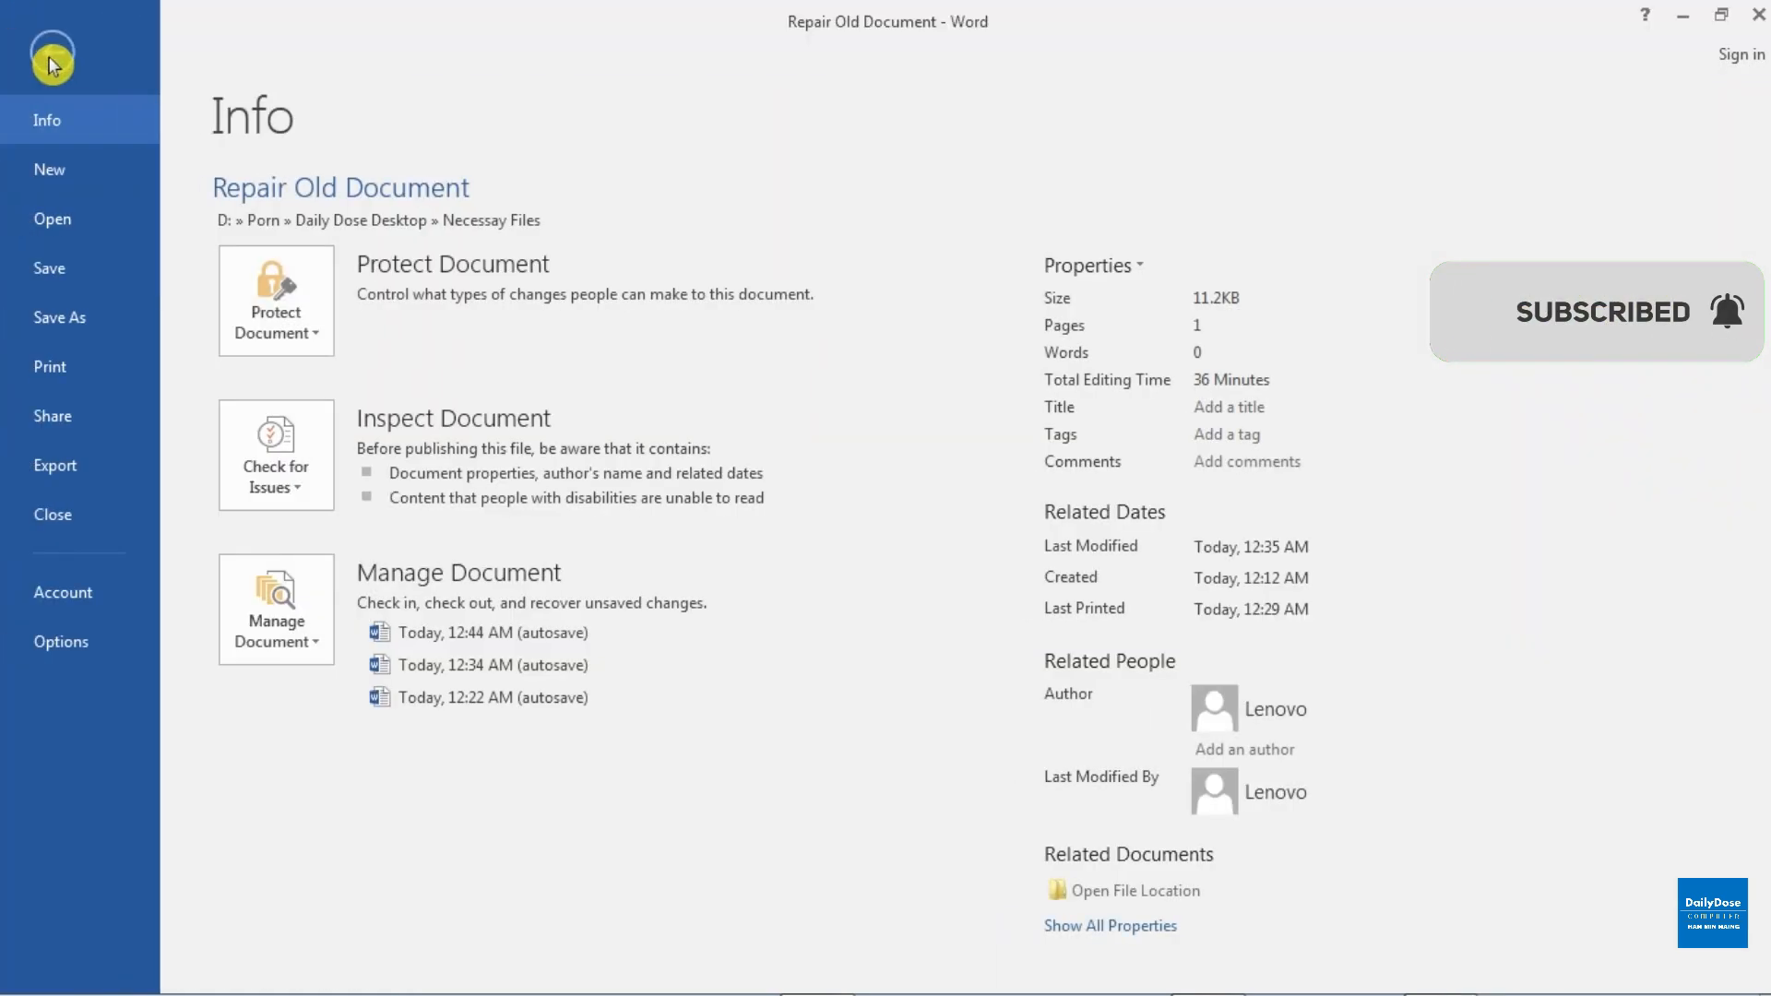
{"action": "left_click", "coordinate": [98, 318]}
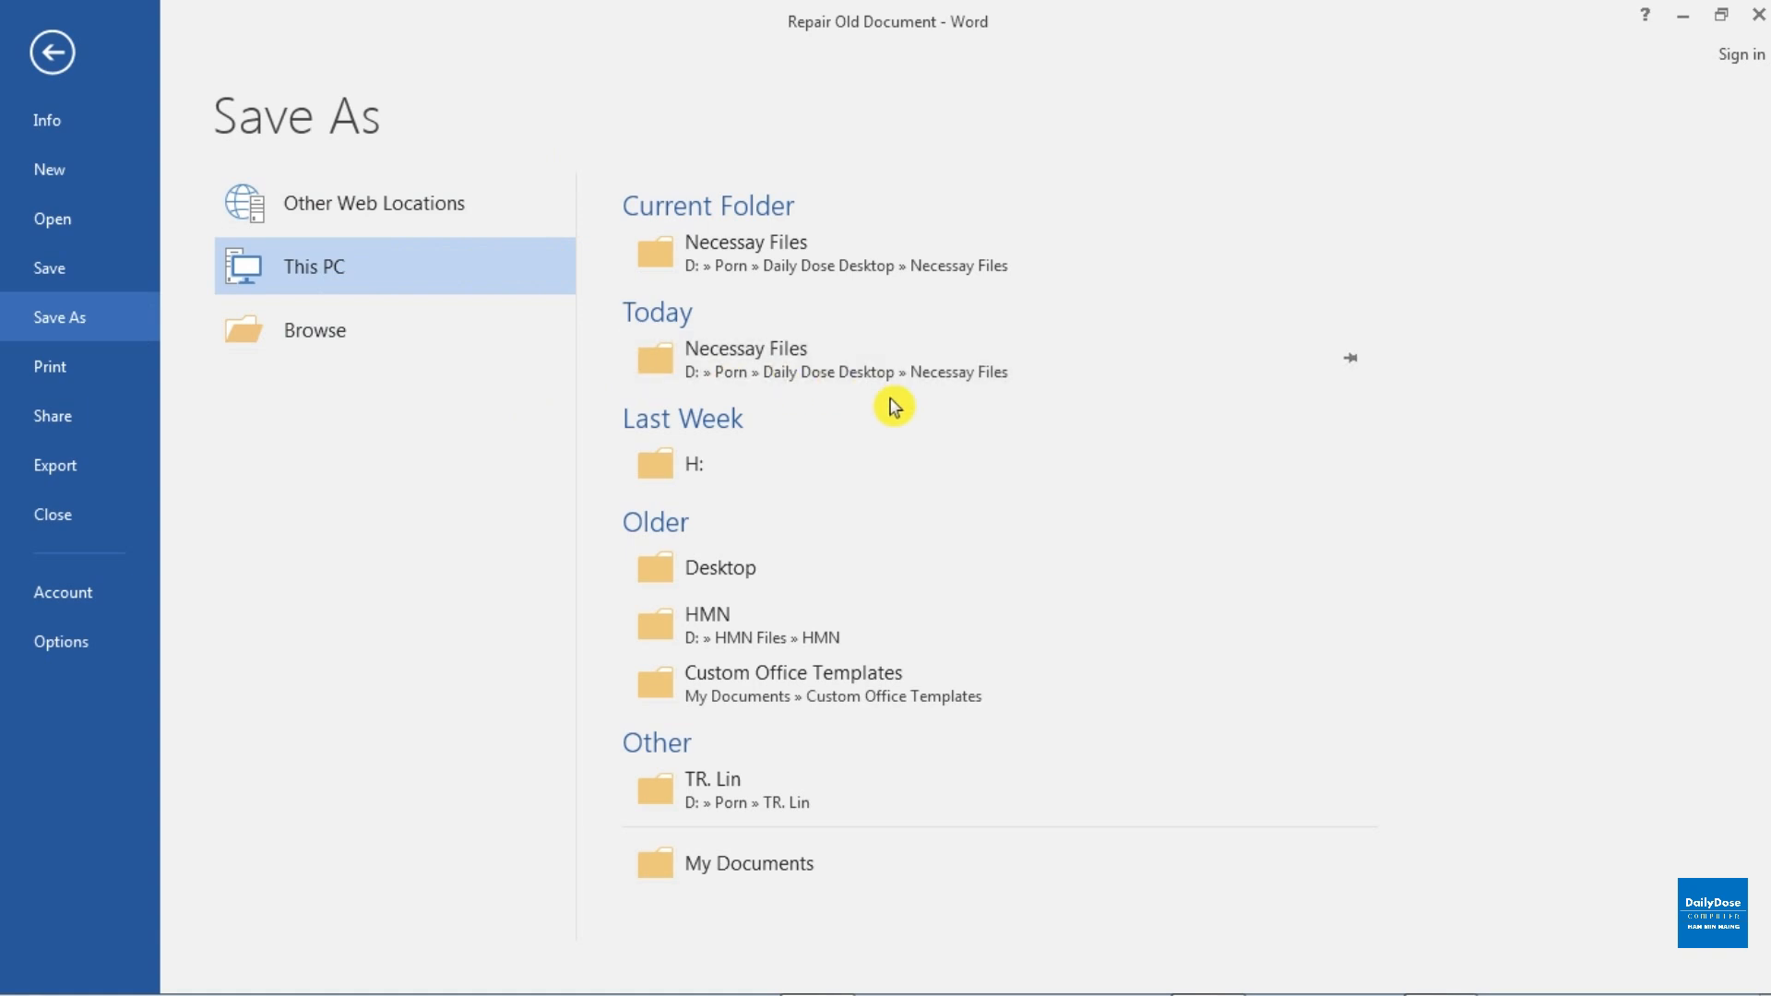
{"action": "left_click", "coordinate": [786, 566]}
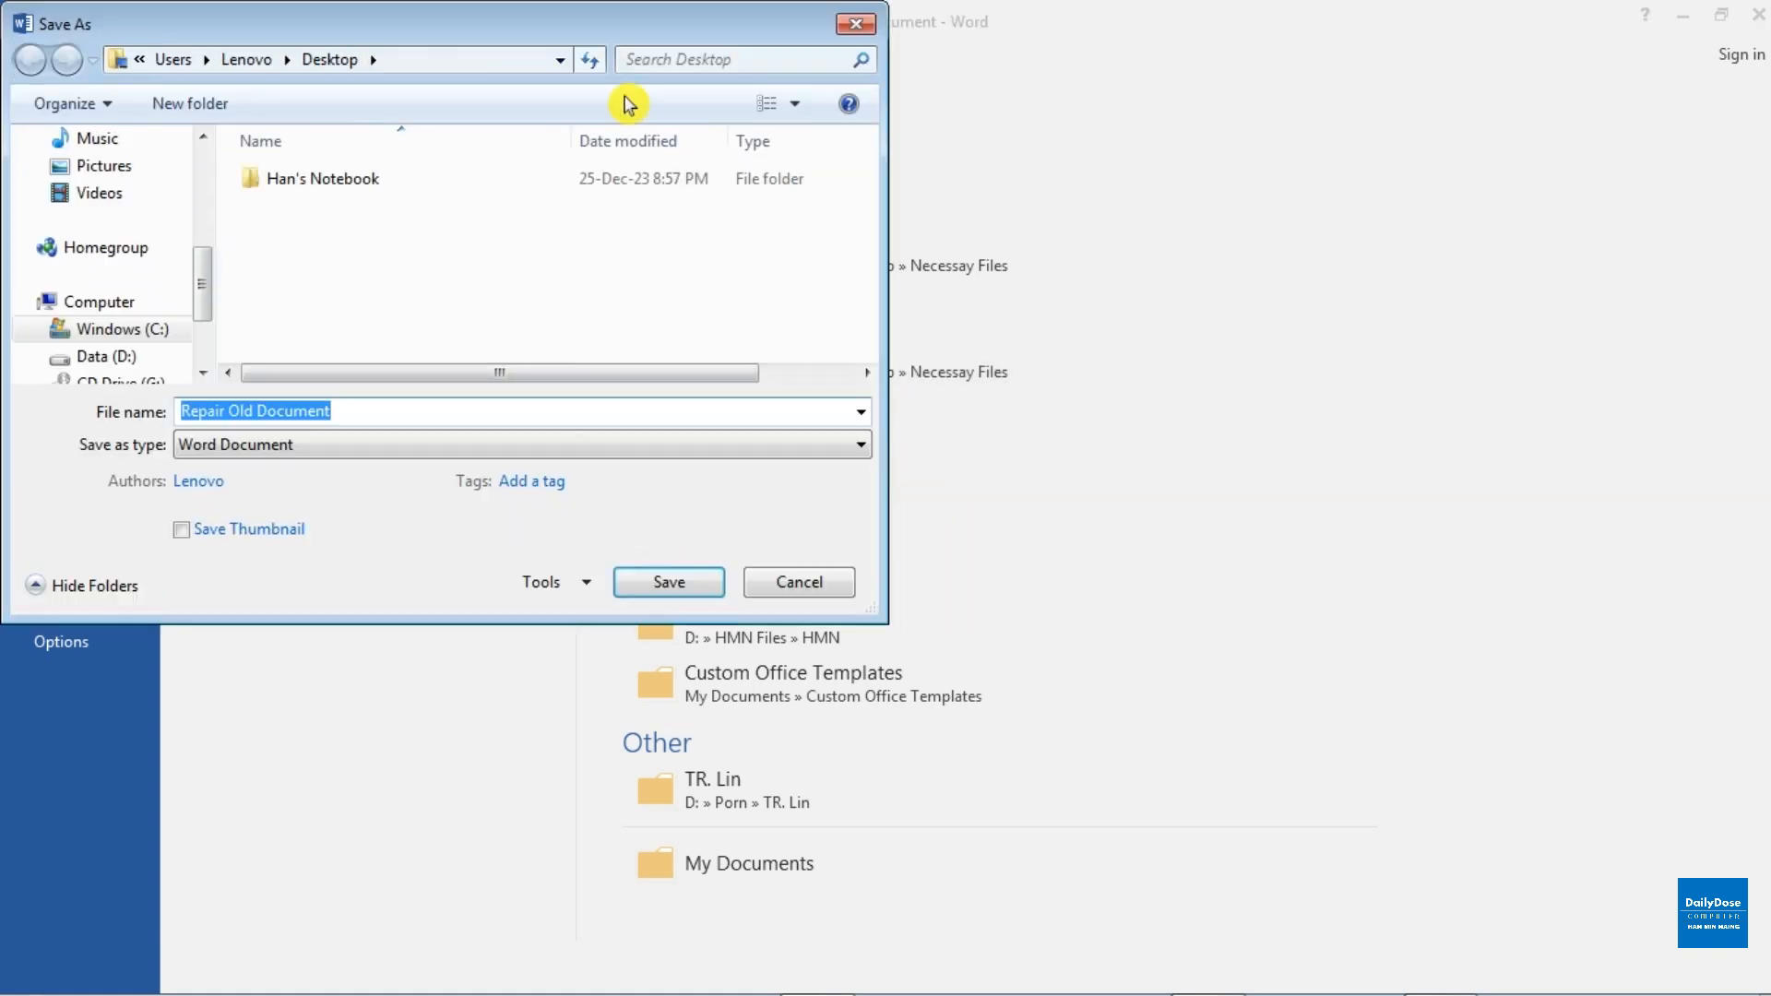
{"action": "left_click_drag", "start_coordinate": [510, 27], "coordinate": [652, 40]}
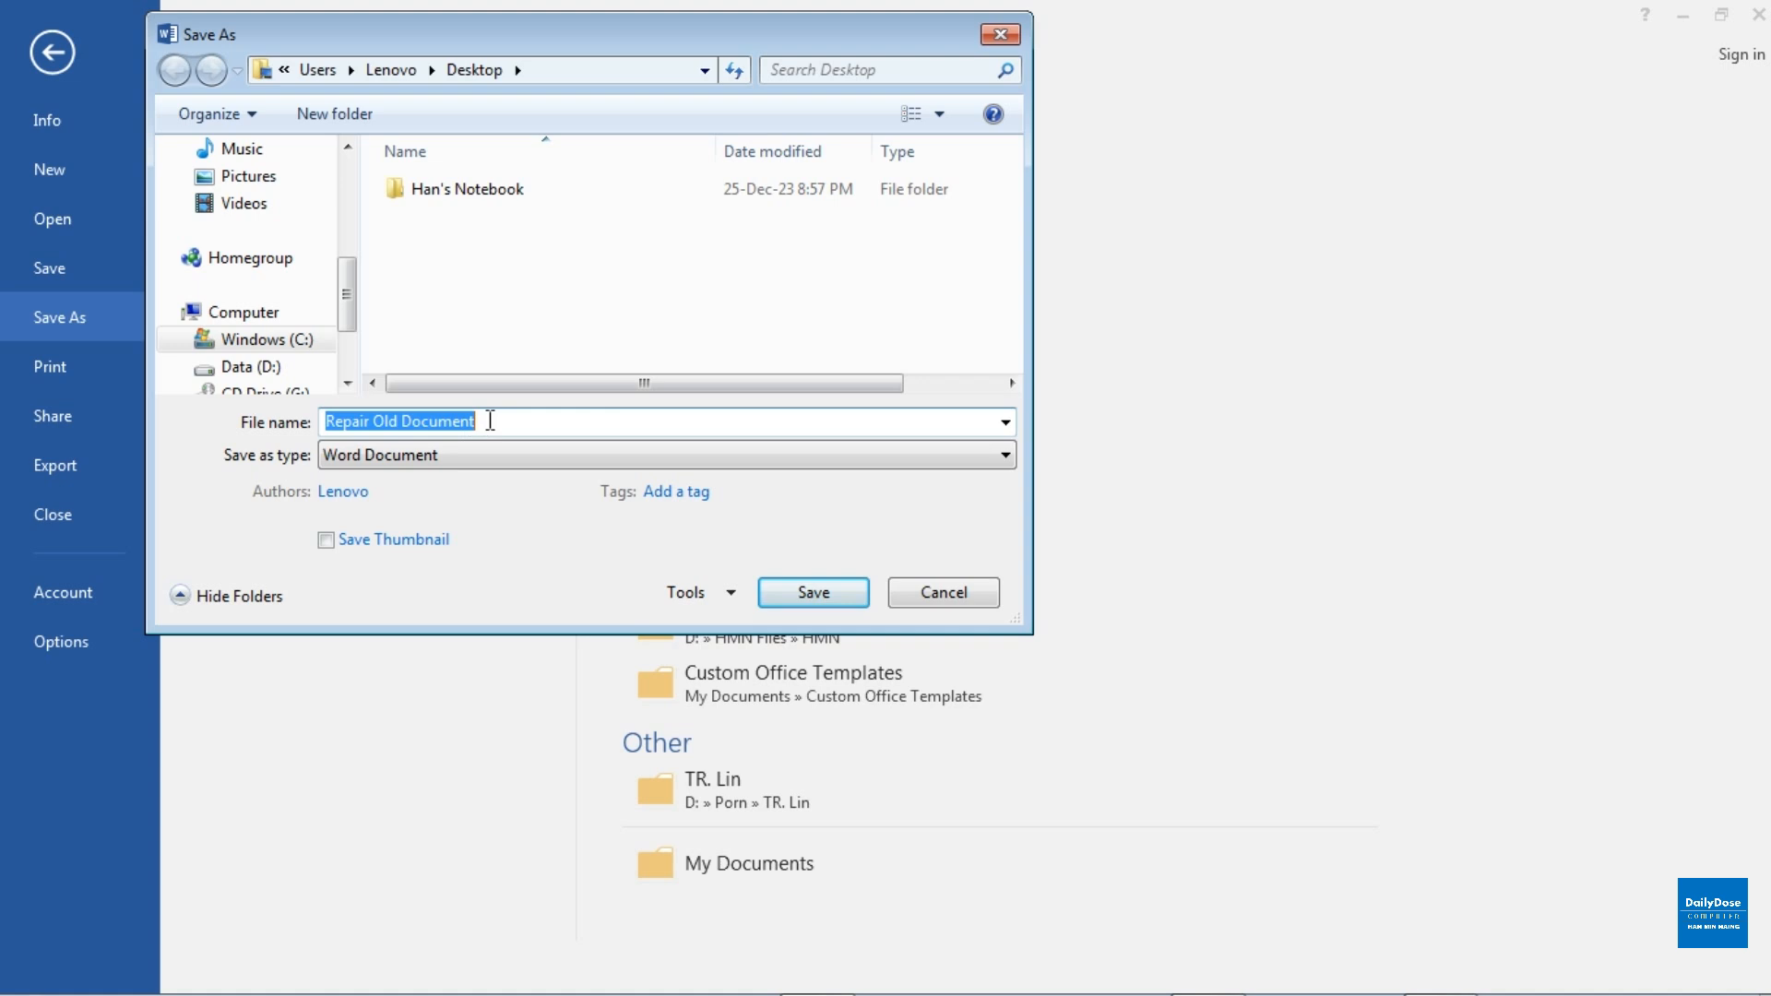
{"action": "left_click", "coordinate": [544, 456]}
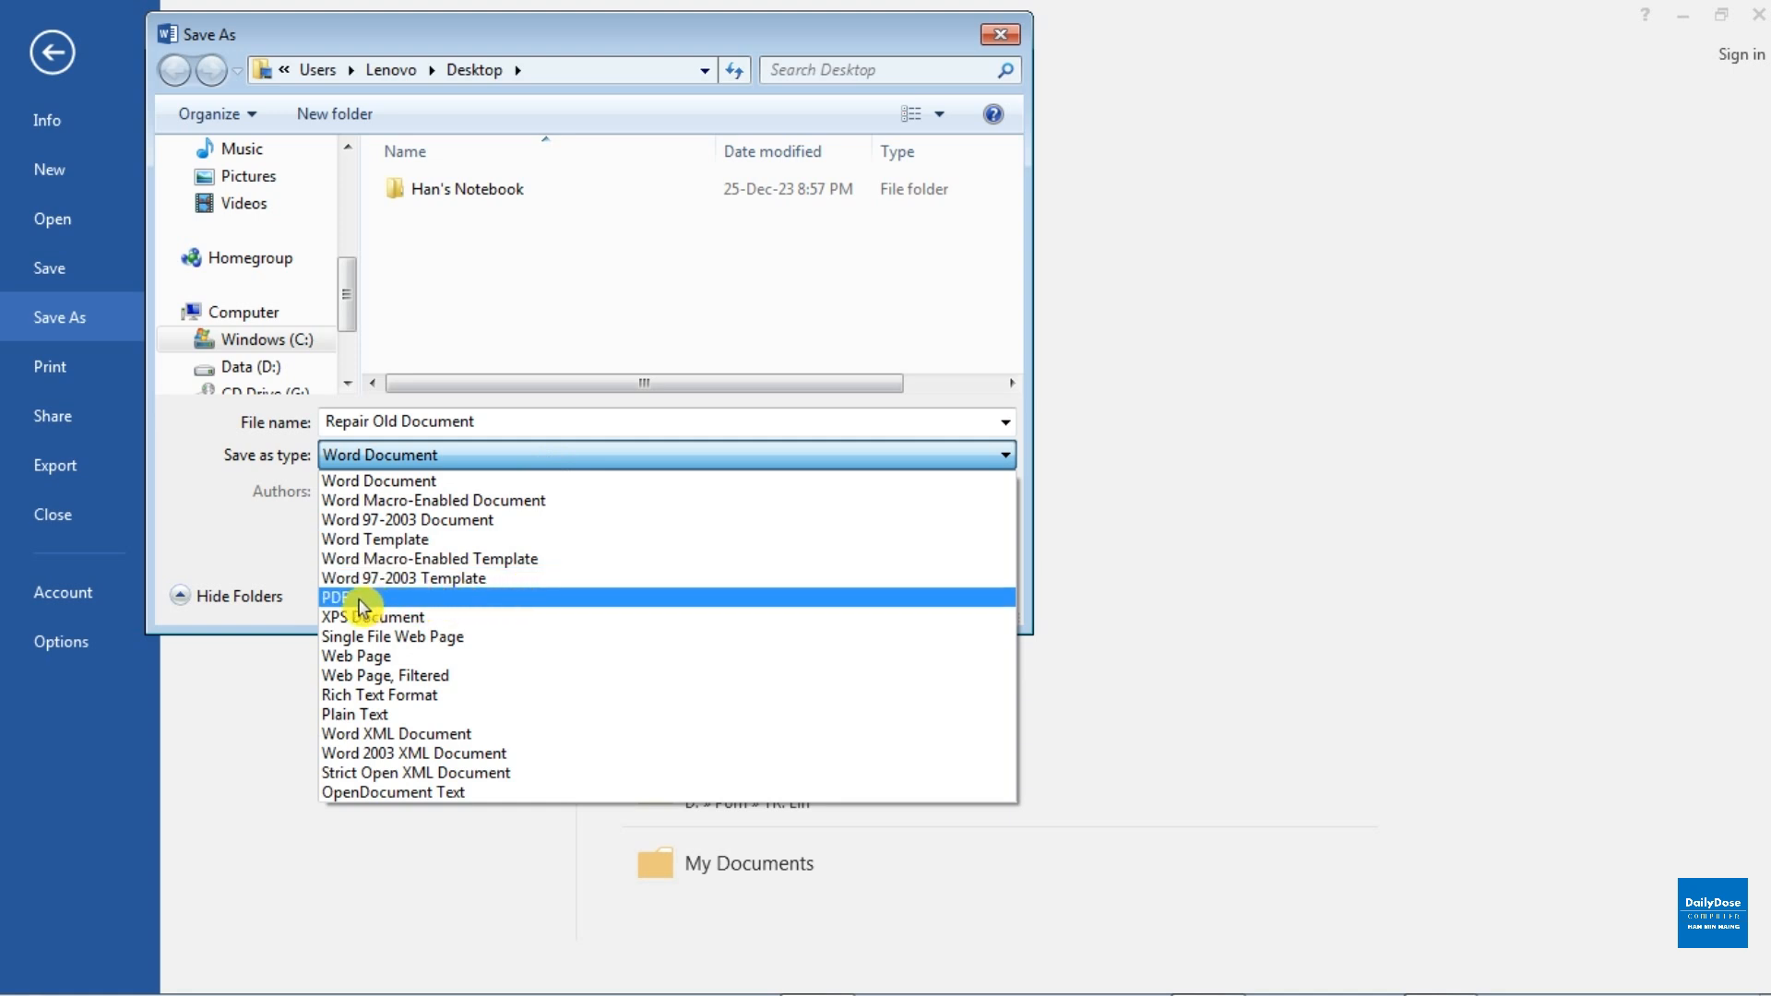
{"action": "left_click", "coordinate": [424, 597]}
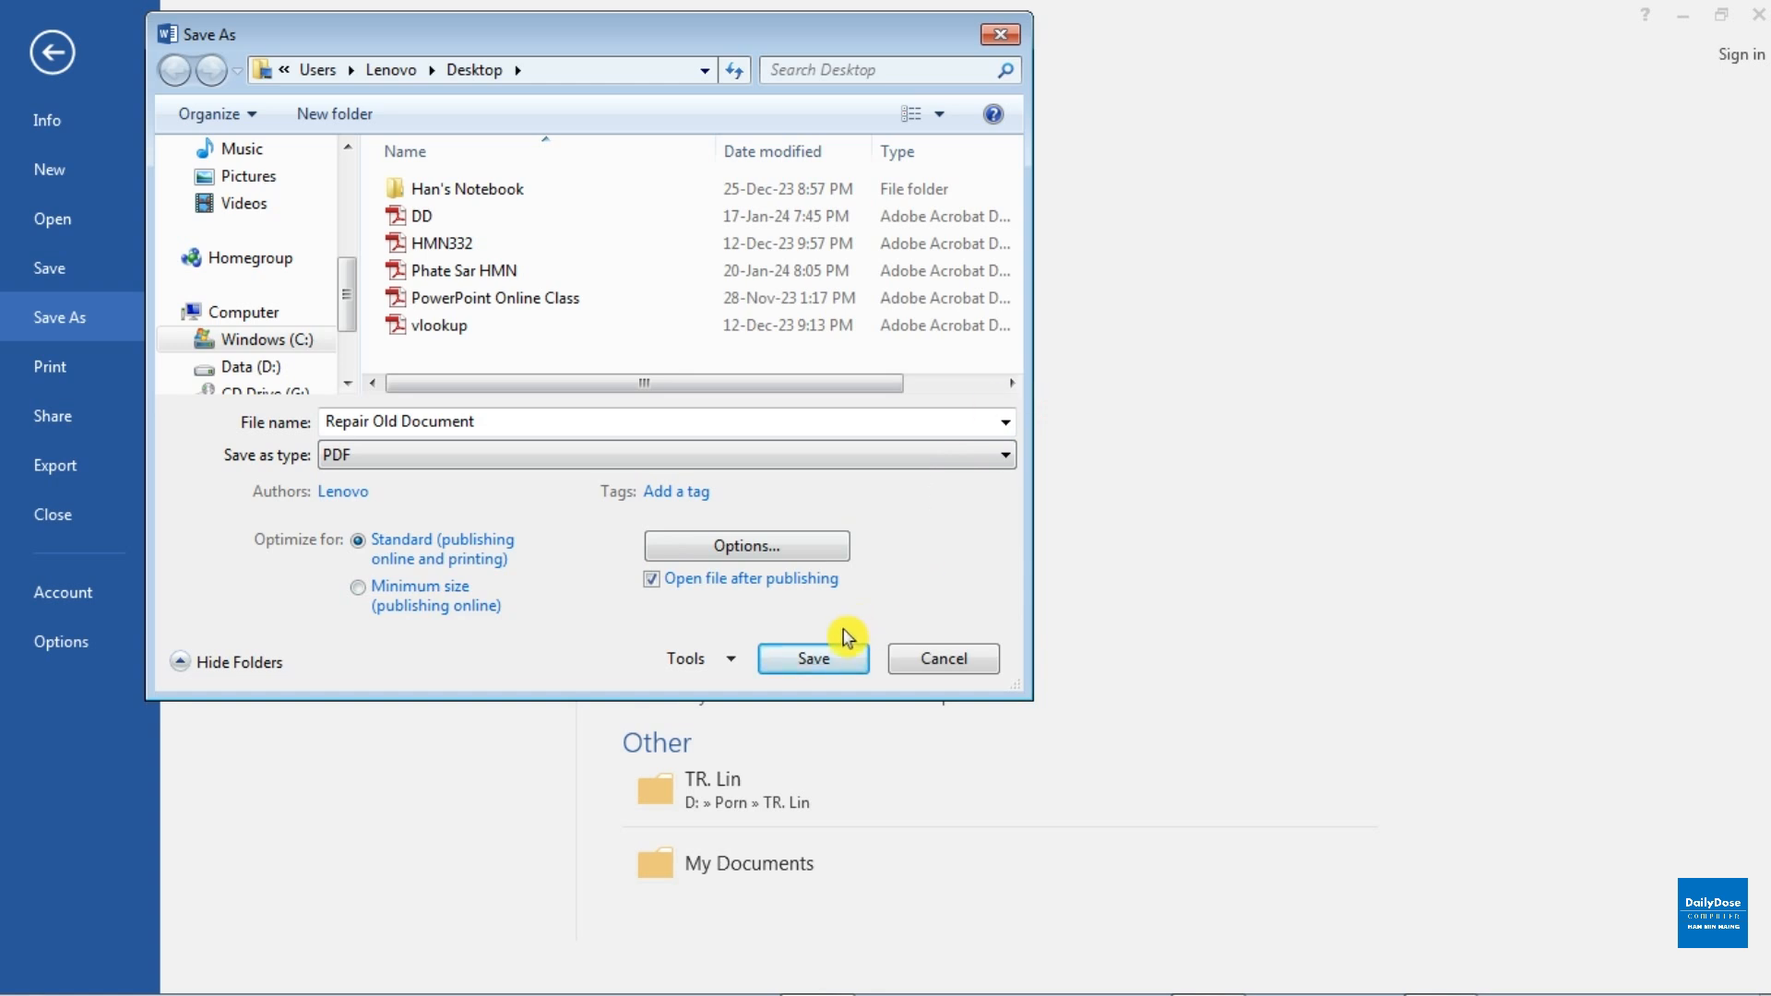
{"action": "left_click", "coordinate": [832, 661]}
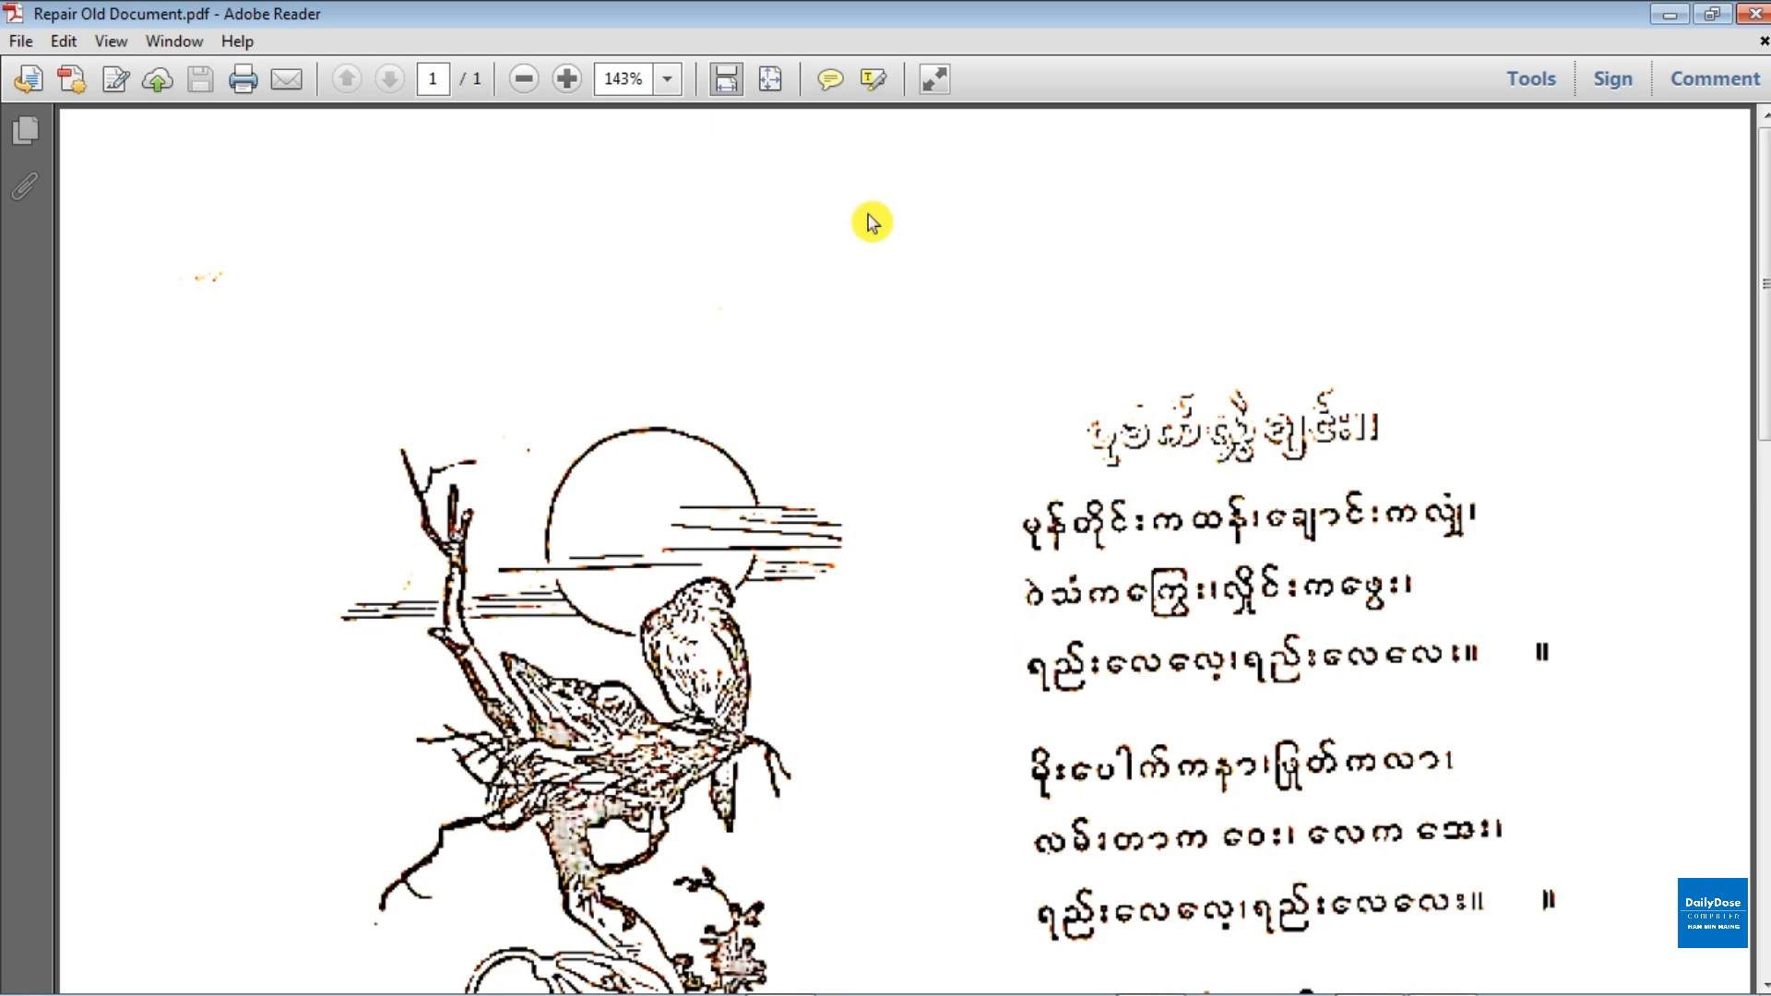
Fit the whole PDF page in Adobe Reader, compare it side by side with the original Poem image, and close the image.
{"action": "left_click", "coordinate": [771, 86]}
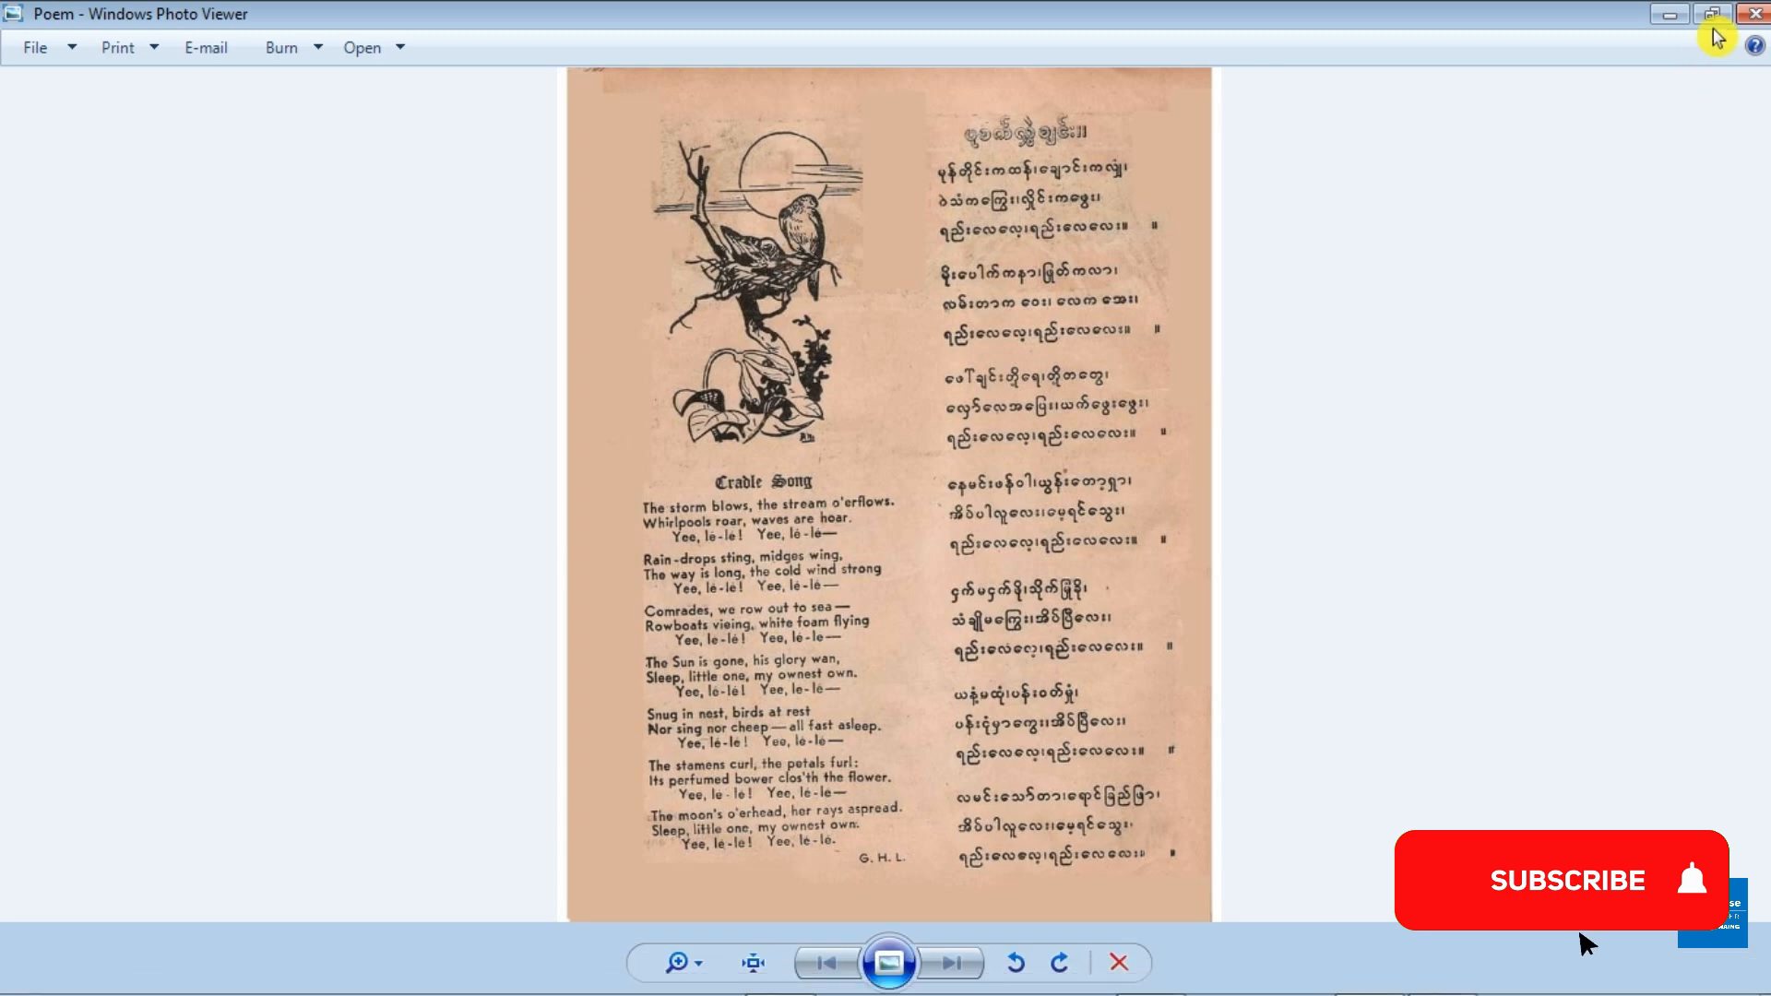
{"action": "left_click", "coordinate": [1712, 14]}
{"action": "left_click_drag", "start_coordinate": [617, 168], "coordinate": [373, 137]}
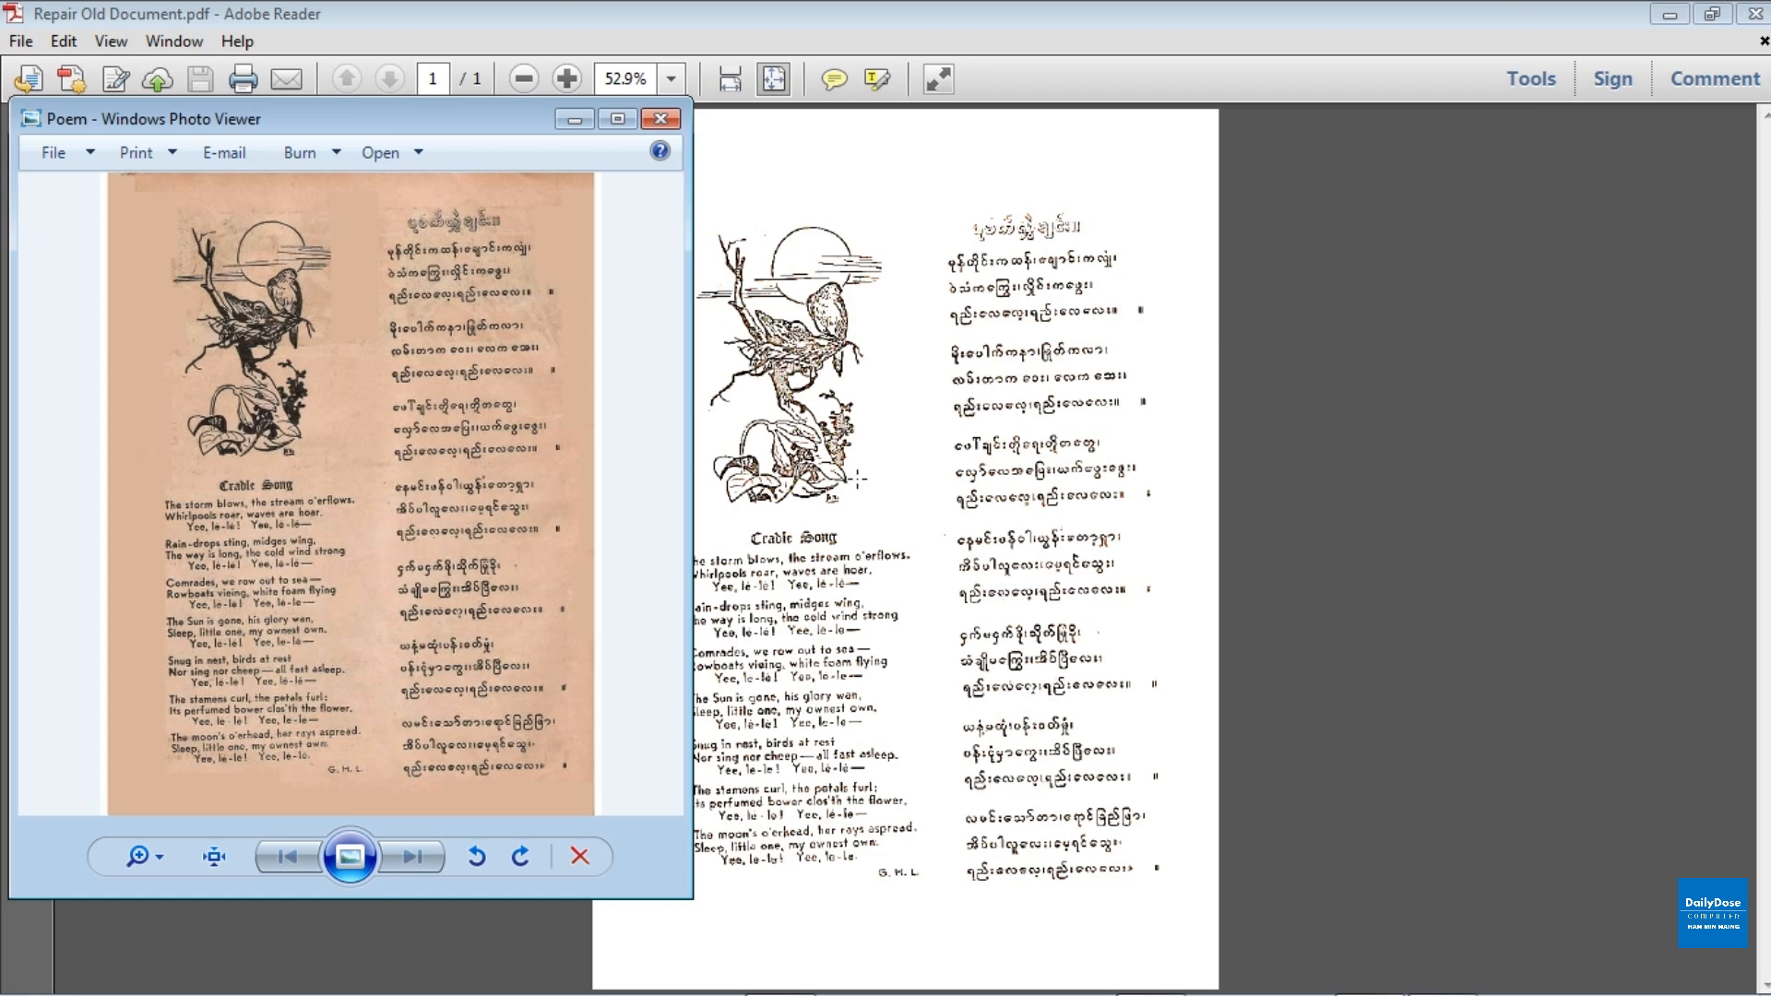
{"action": "left_click", "coordinate": [678, 116]}
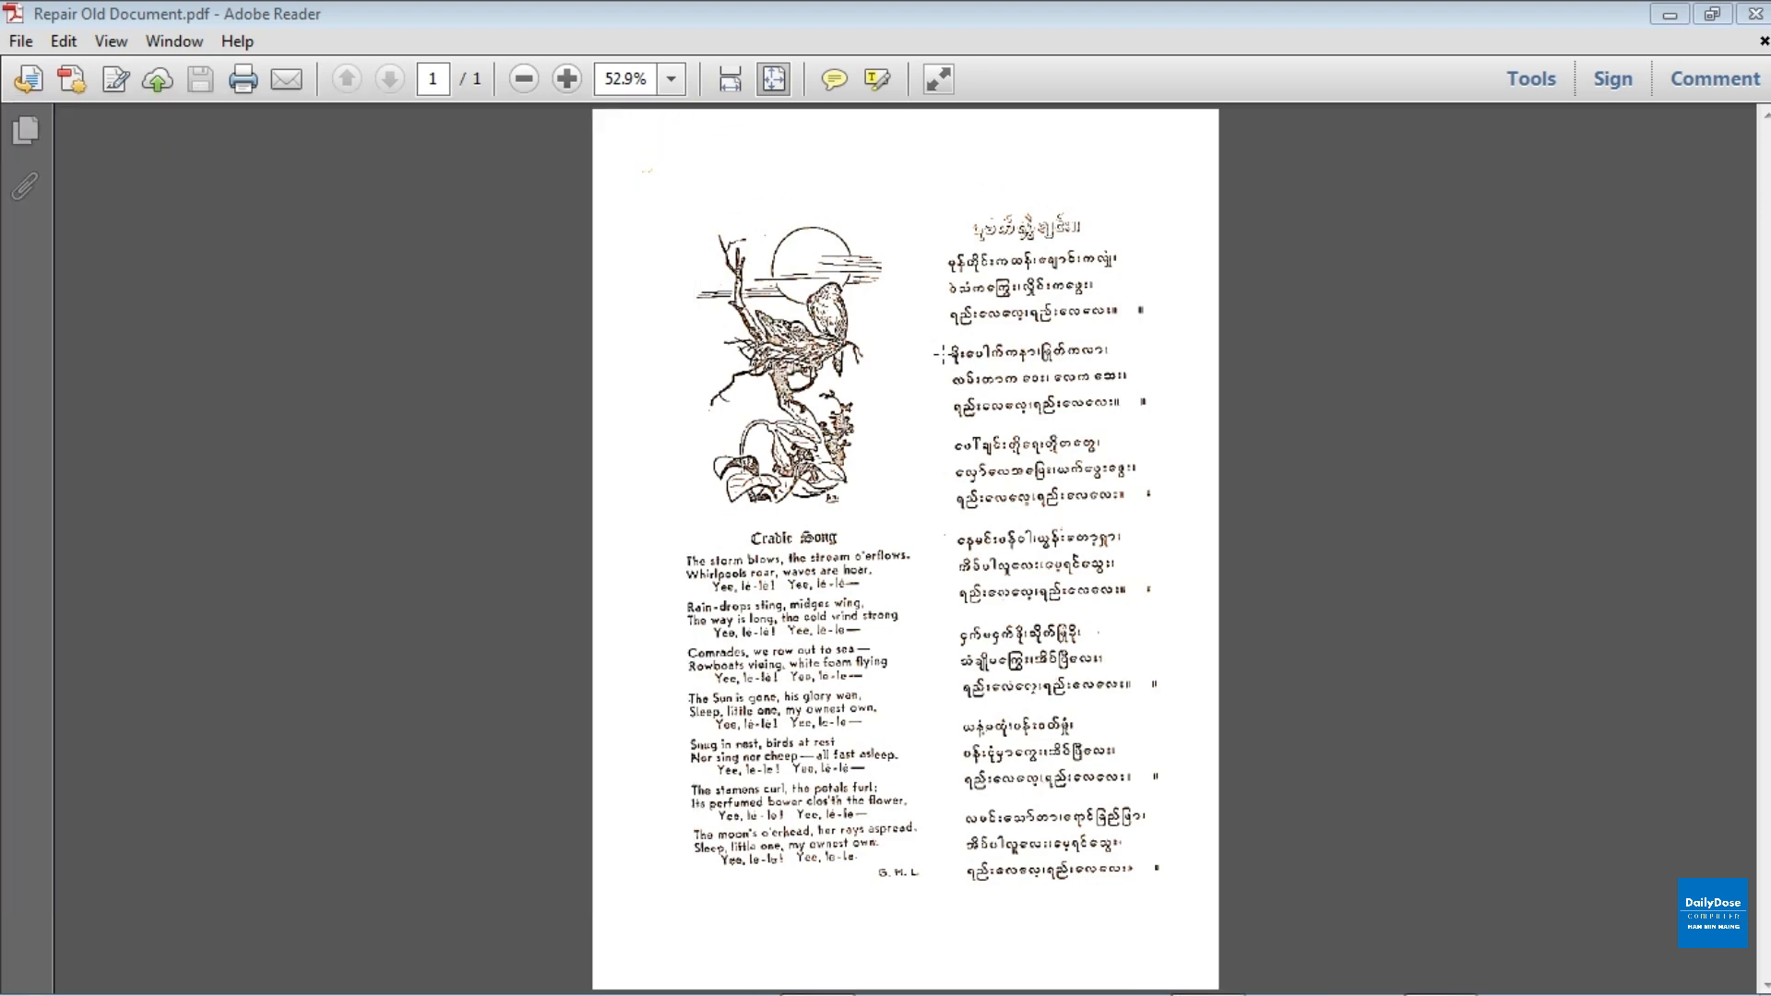